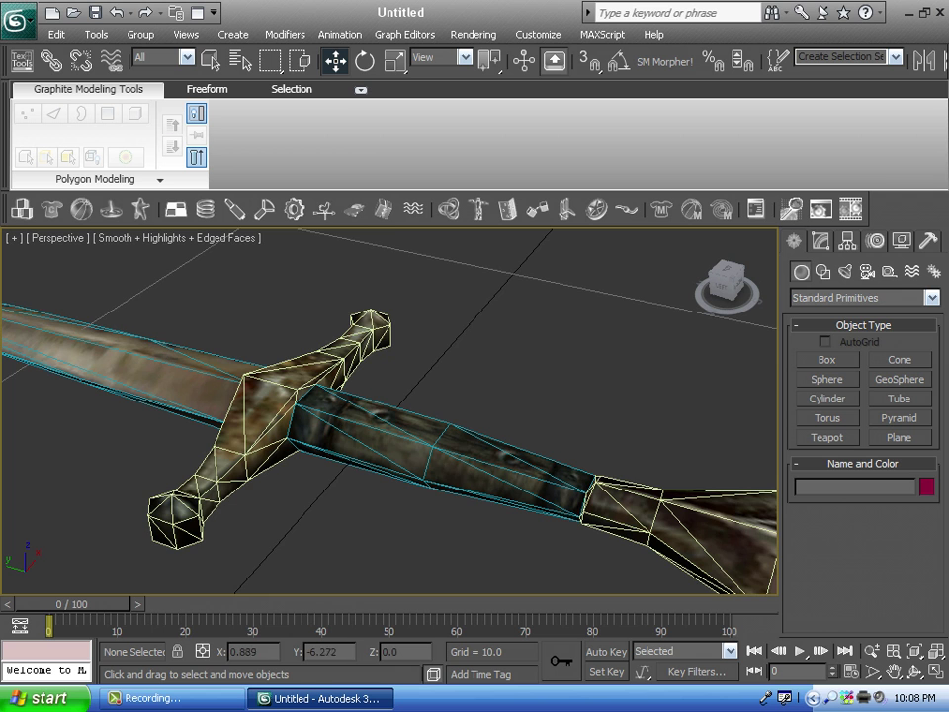
# - Create a cylinder over the sword's grip, about 1.25 in radius and 3.04 in height
pyautogui.click(828, 398)
pyautogui.moveTo(395, 435); pyautogui.dragTo(400, 374, button='middle')
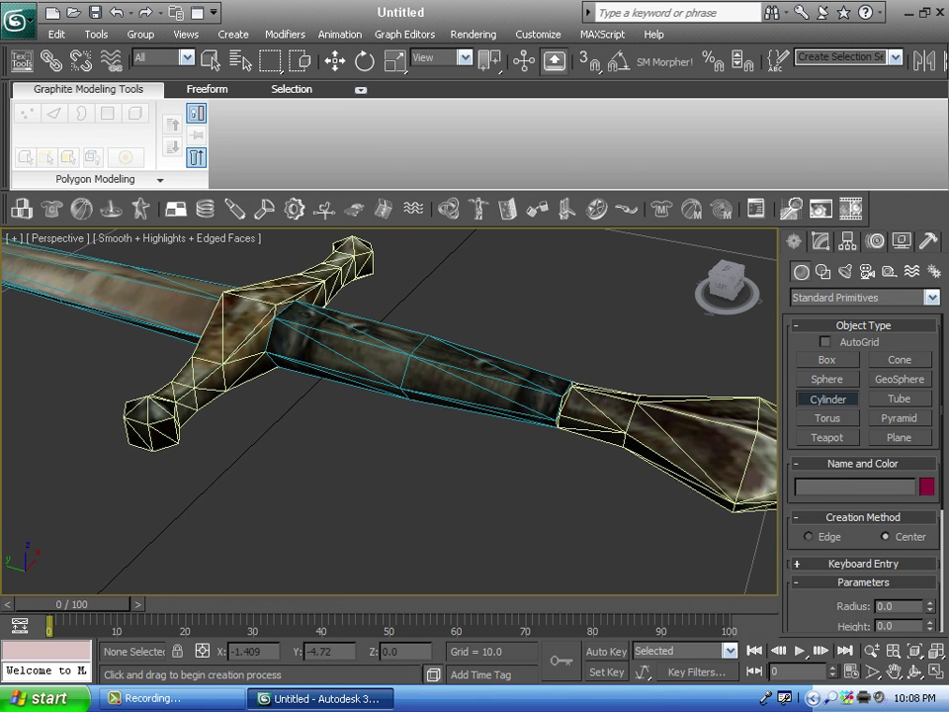
pyautogui.moveTo(372, 419); pyautogui.dragTo(432, 419)
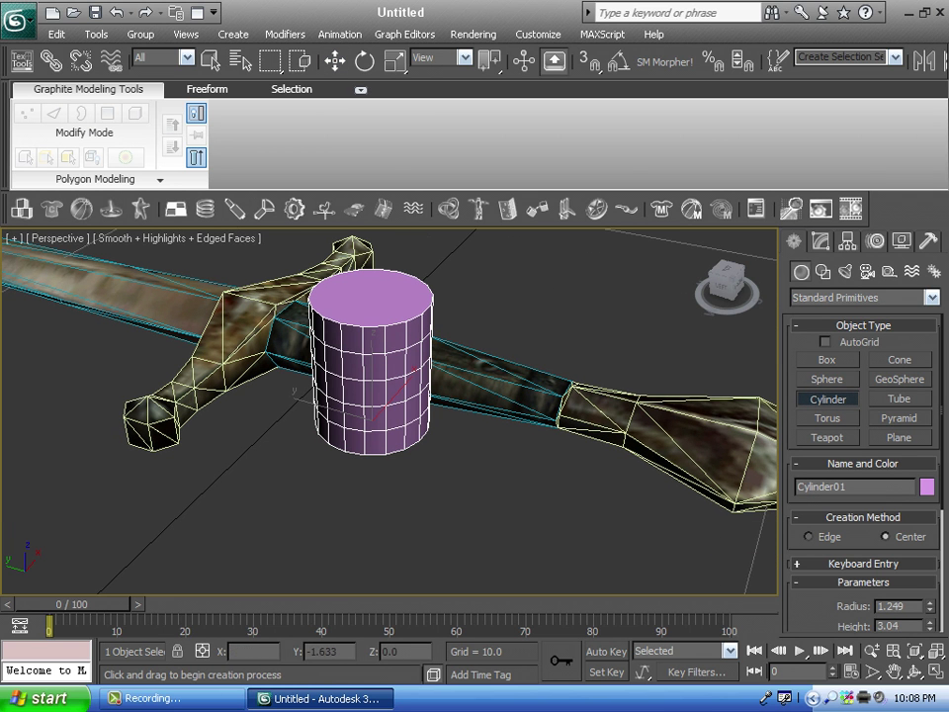
# - Set the cylinder's height segments to 1
pyautogui.scroll(-3, 863, 484)
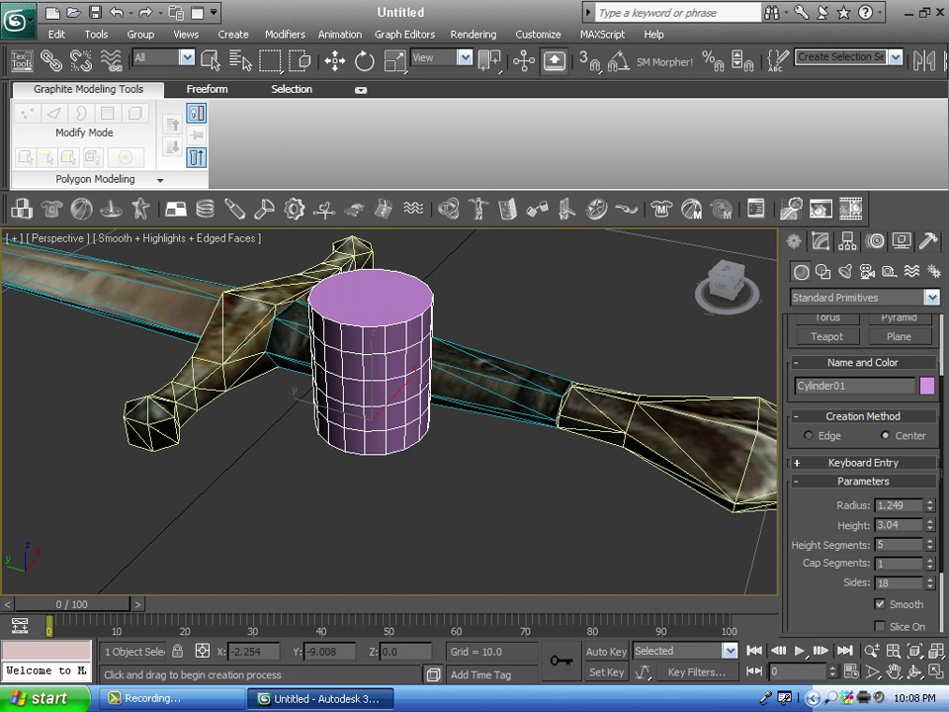
pyautogui.scroll(4, 372, 298)
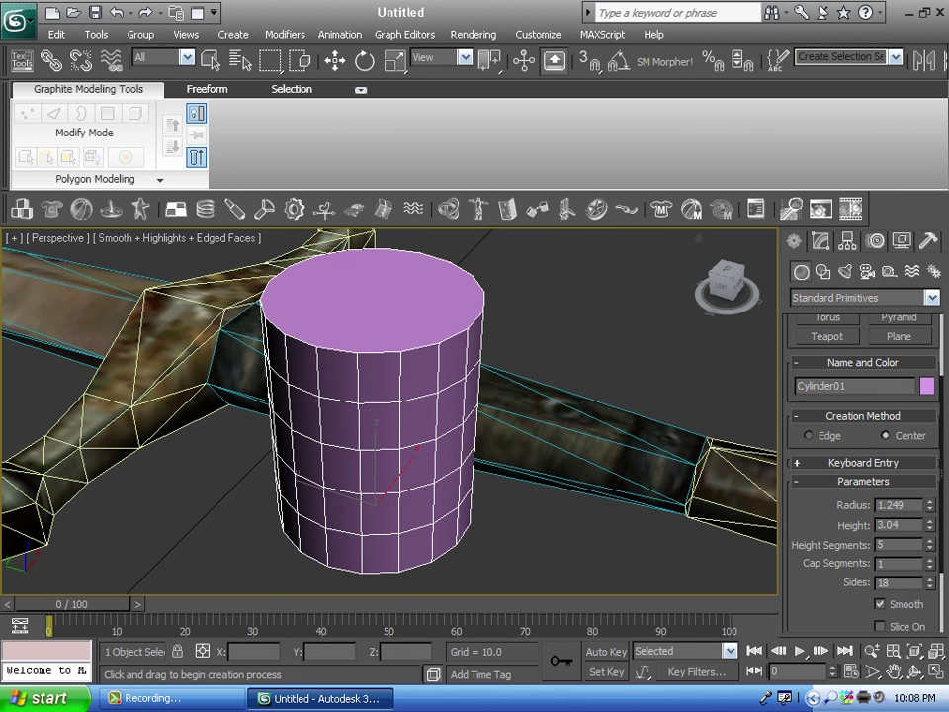
pyautogui.write('1')
pyautogui.press('Return')
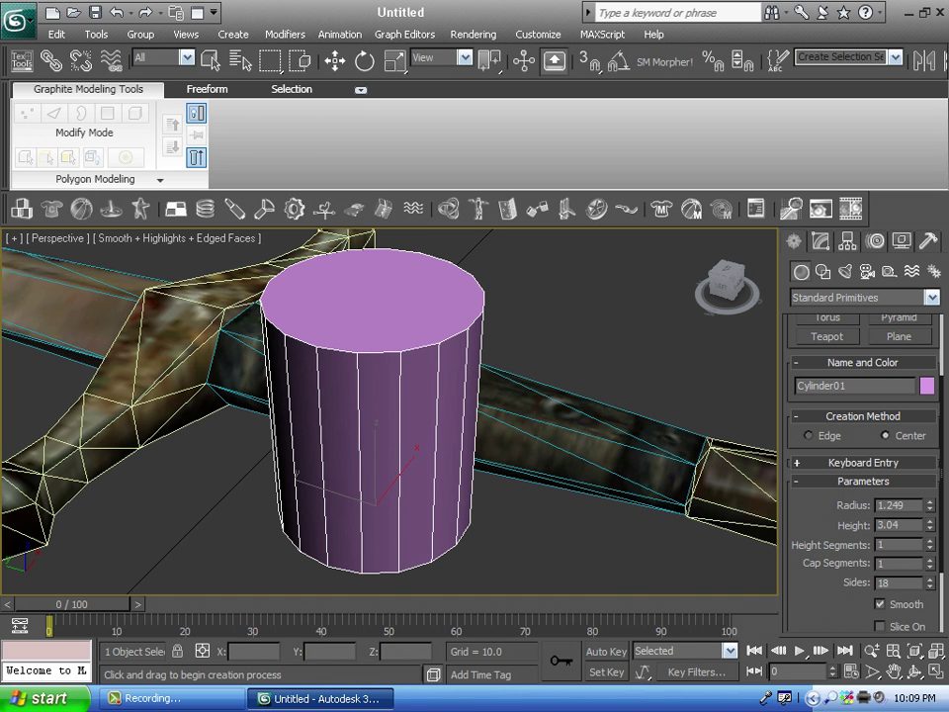
# - Convert the cylinder to an editable poly
pyautogui.click(820, 241)
pyautogui.moveTo(633, 346); pyautogui.dragTo(592, 344, button='middle')
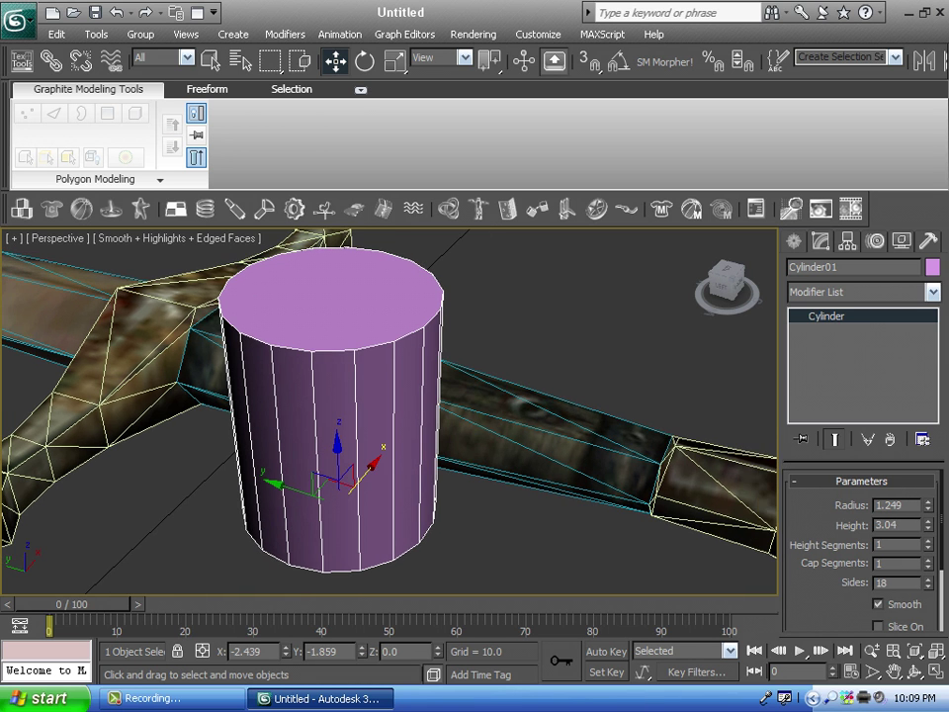
pyautogui.rightClick(871, 319)
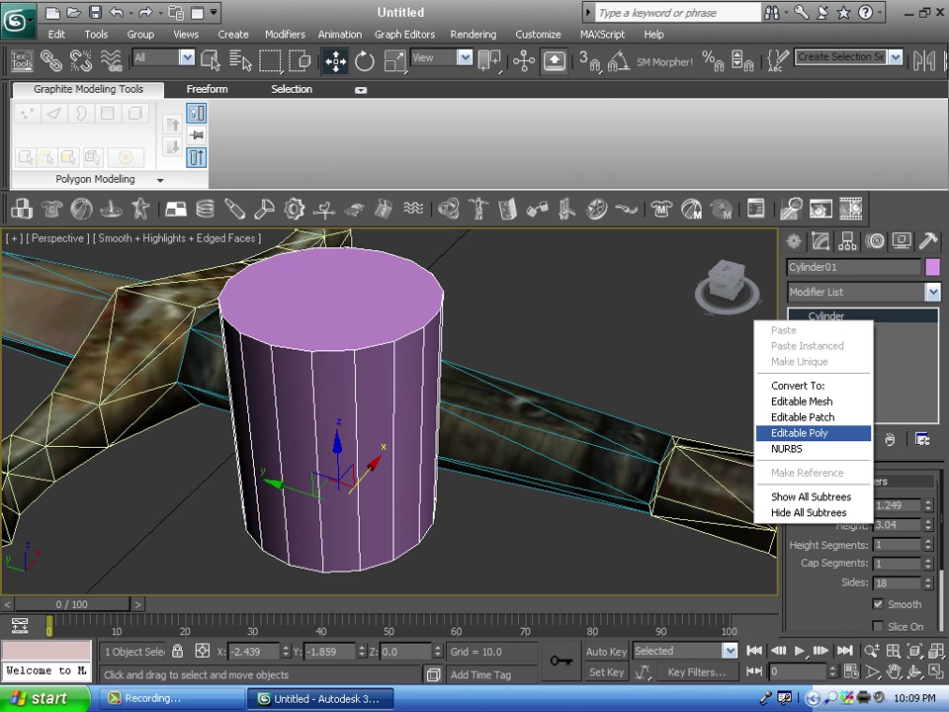
pyautogui.click(803, 433)
pyautogui.moveTo(293, 248); pyautogui.dragTo(257, 239, button='middle')
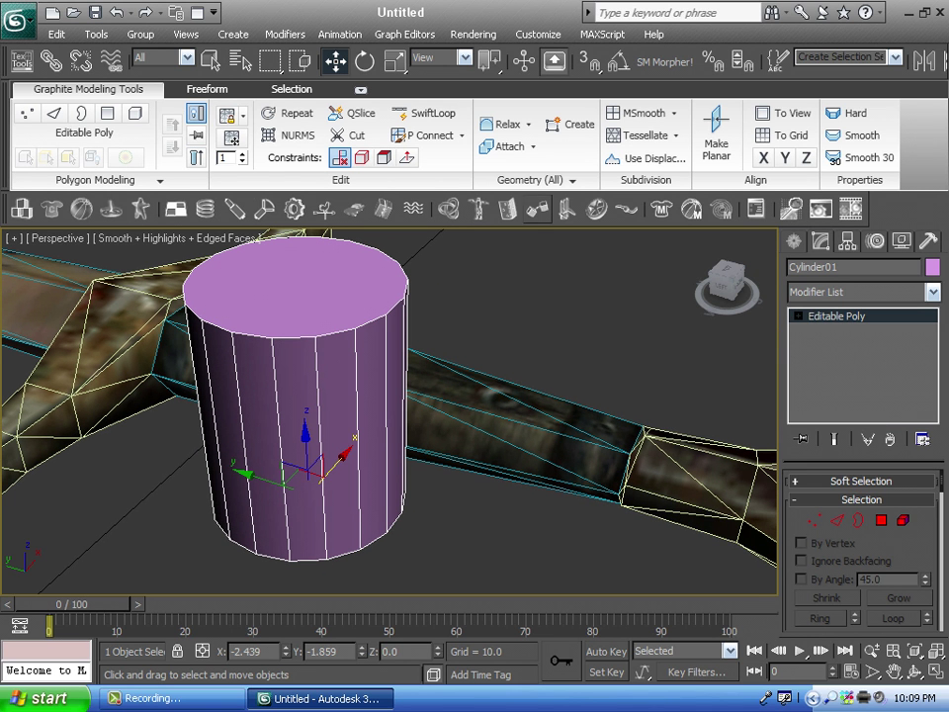
# - Turn on angle snap and rotate the cylinder so that it lies parallel to the sword's grip
pyautogui.press('e')
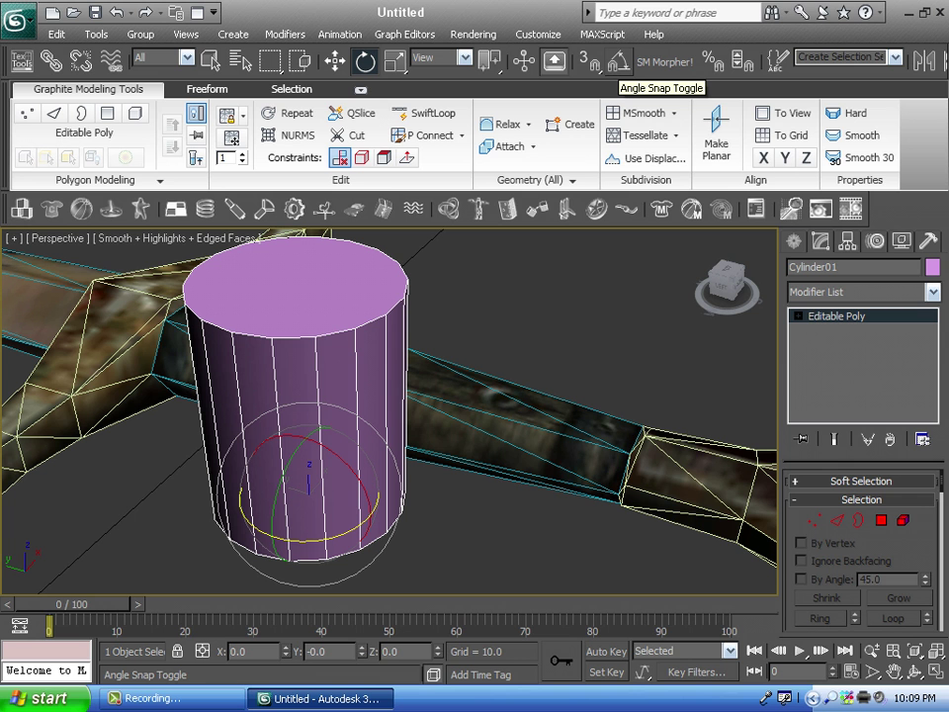
pyautogui.click(618, 62)
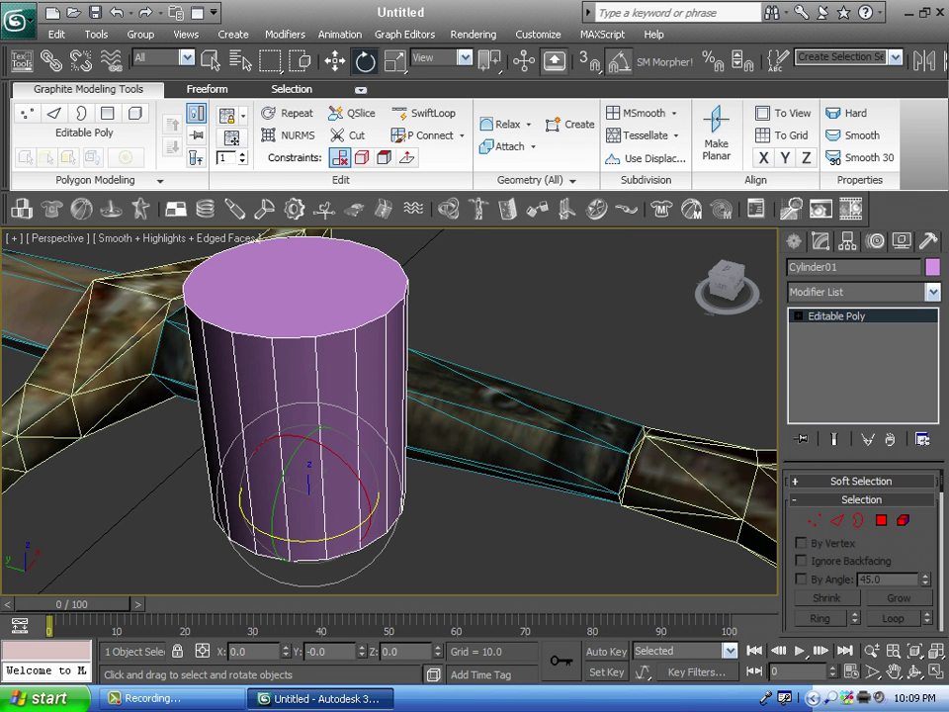
pyautogui.moveTo(323, 475); pyautogui.dragTo(389, 443, button='middle')
pyautogui.moveTo(388, 440); pyautogui.dragTo(388, 326)
pyautogui.press('w')
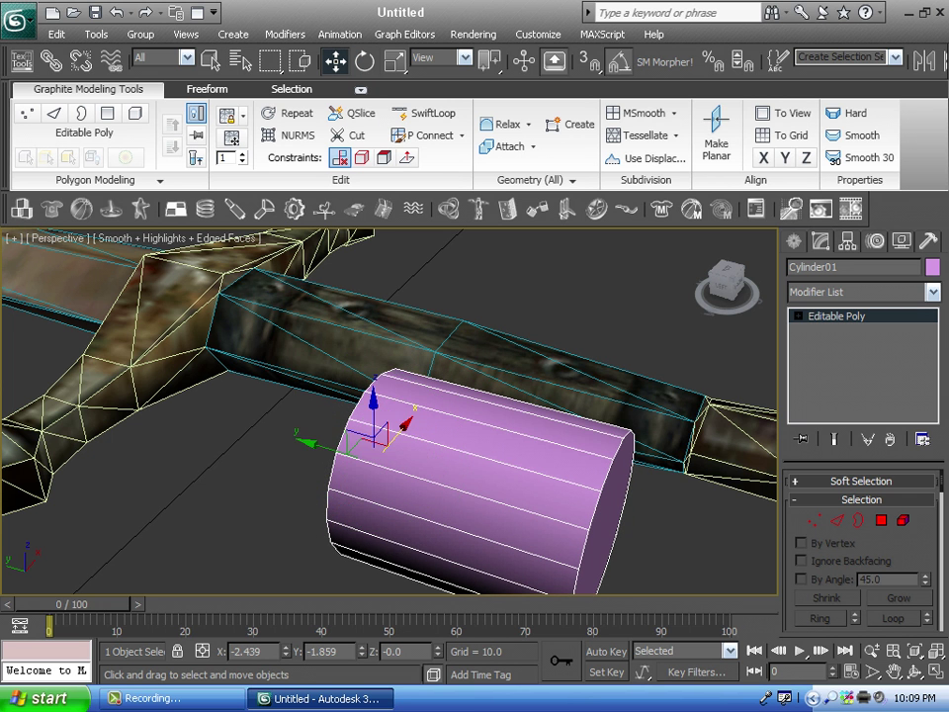
# - Move the cylinder onto the grip so that it surrounds it, at about X 0.009 and Y 1.09
pyautogui.scroll(-4, 356, 376)
pyautogui.moveTo(727, 287); pyautogui.dragTo(652, 299)
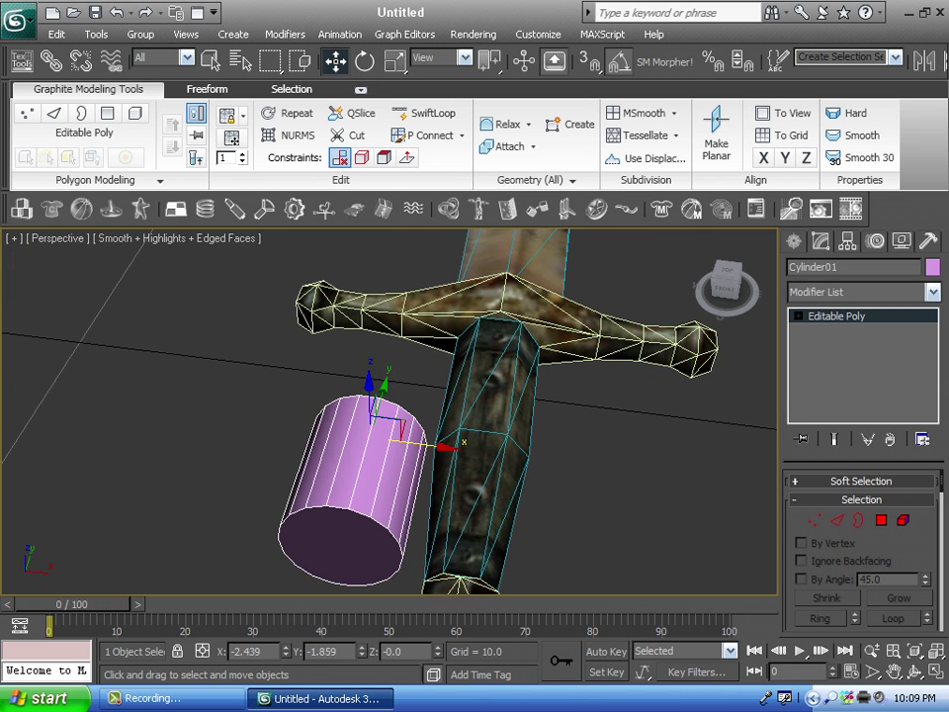
pyautogui.moveTo(427, 445); pyautogui.dragTo(541, 460)
pyautogui.moveTo(726, 286); pyautogui.dragTo(803, 283)
pyautogui.scroll(4, 390, 411)
pyautogui.moveTo(455, 423); pyautogui.dragTo(258, 483)
pyautogui.moveTo(727, 285); pyautogui.dragTo(775, 287)
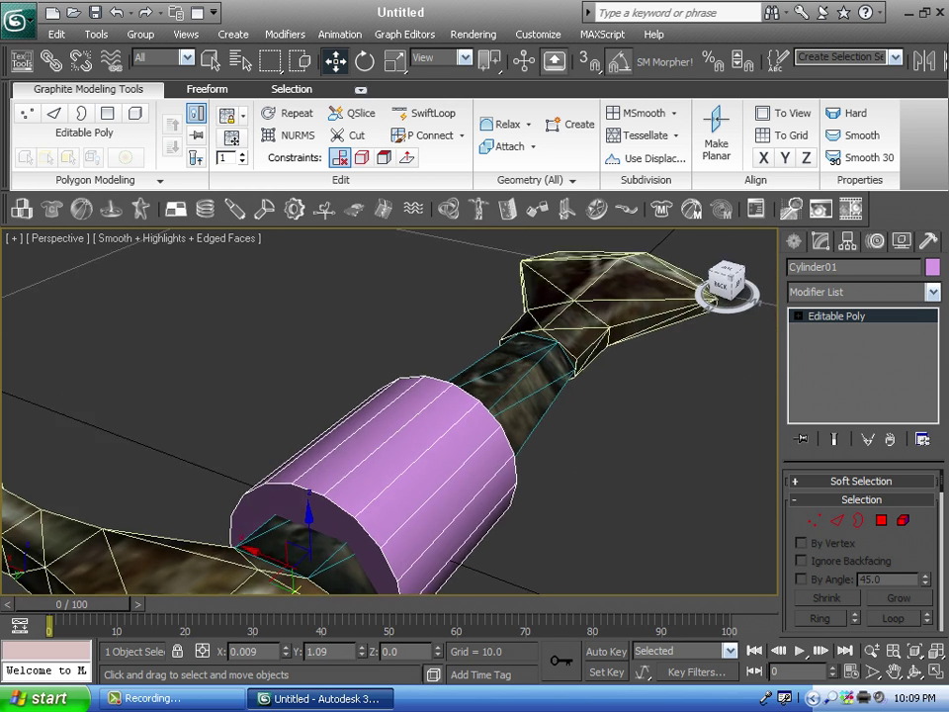
# - Slide the cylinder along the grip up against the crossguard, to about Y 1.826
pyautogui.moveTo(425, 447); pyautogui.dragTo(553, 350, button='middle')
pyautogui.moveTo(400, 505); pyautogui.dragTo(376, 532)
pyautogui.moveTo(727, 286); pyautogui.dragTo(657, 288)
pyautogui.scroll(5, 389, 411)
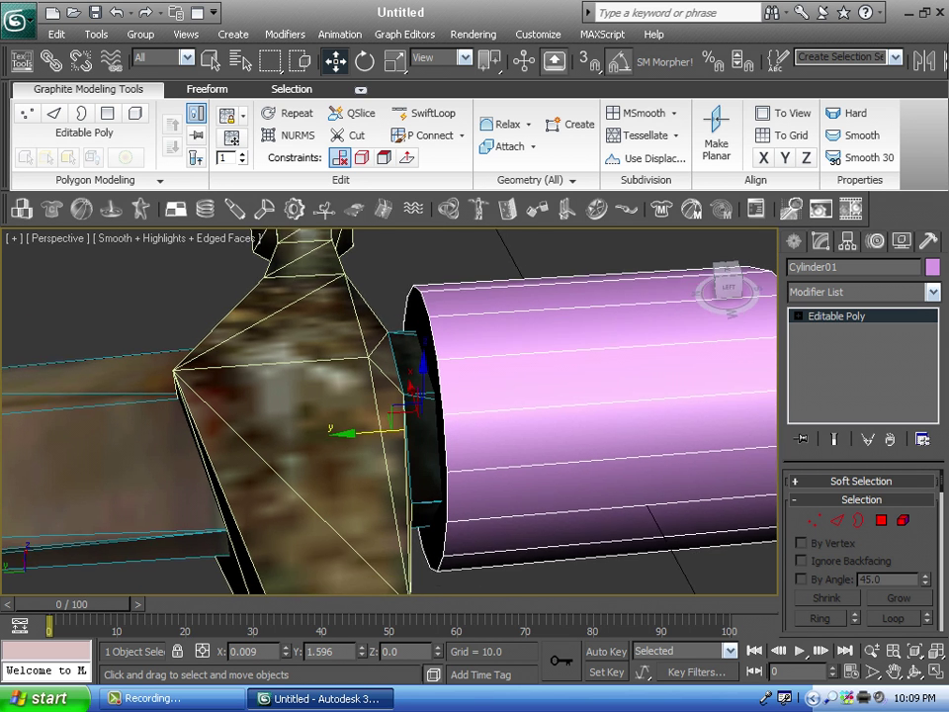
pyautogui.moveTo(364, 457); pyautogui.dragTo(340, 459)
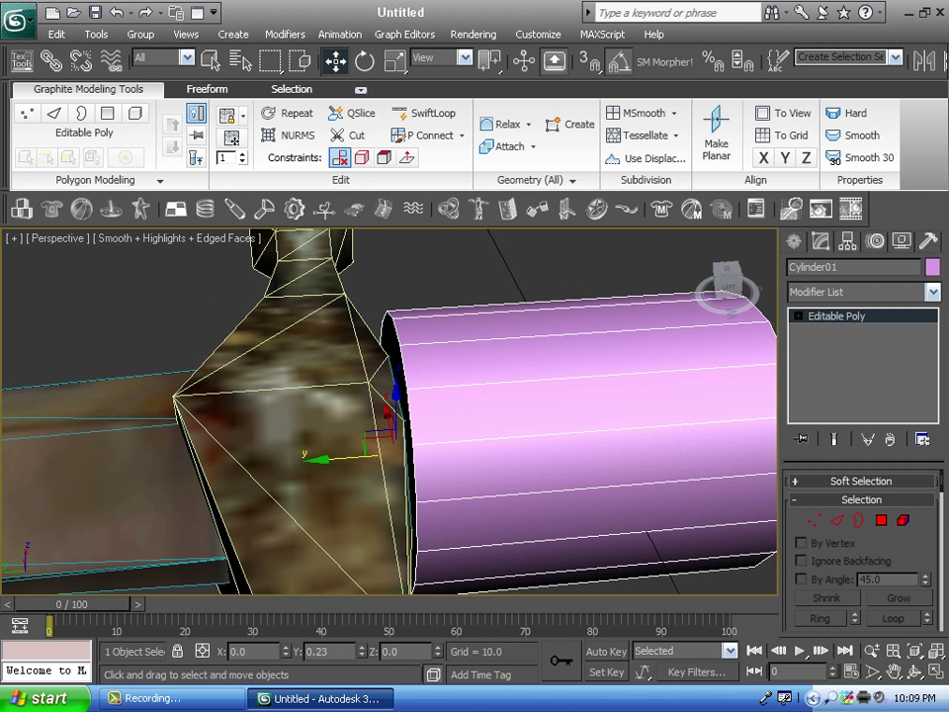
# - Nudge the cylinder slightly further into the crossguard, to about Y 1.845
pyautogui.moveTo(728, 284); pyautogui.dragTo(615, 306)
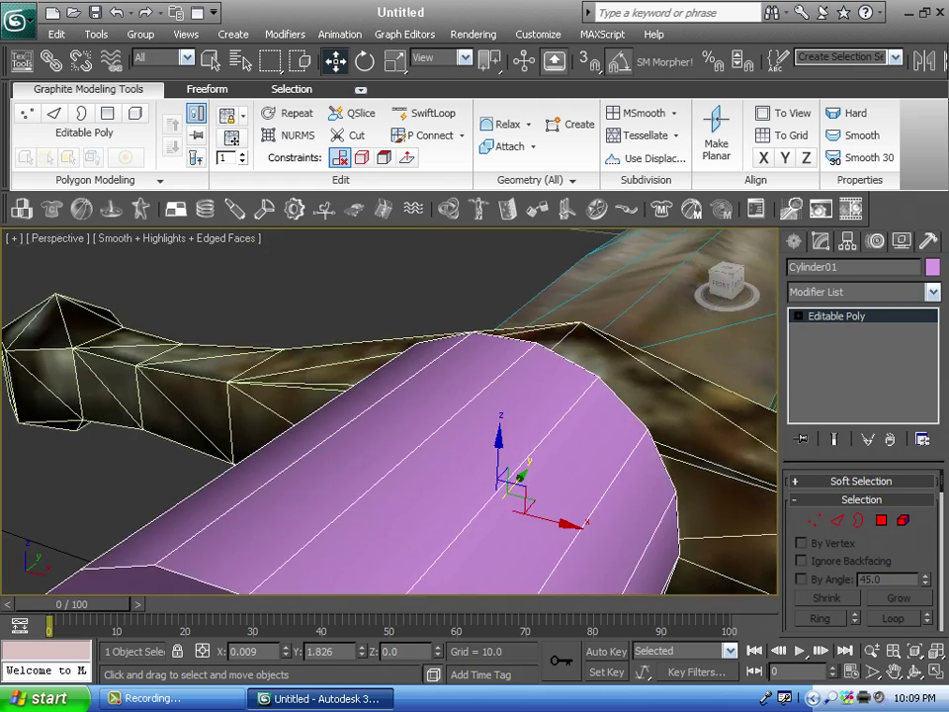
pyautogui.scroll(-6, 388, 411)
pyautogui.moveTo(728, 285); pyautogui.dragTo(669, 301)
pyautogui.scroll(6, 388, 411)
pyautogui.moveTo(506, 418); pyautogui.dragTo(510, 419)
pyautogui.scroll(-6, 389, 411)
pyautogui.moveTo(724, 288); pyautogui.dragTo(829, 290)
pyautogui.moveTo(593, 386); pyautogui.dragTo(457, 398, button='middle')
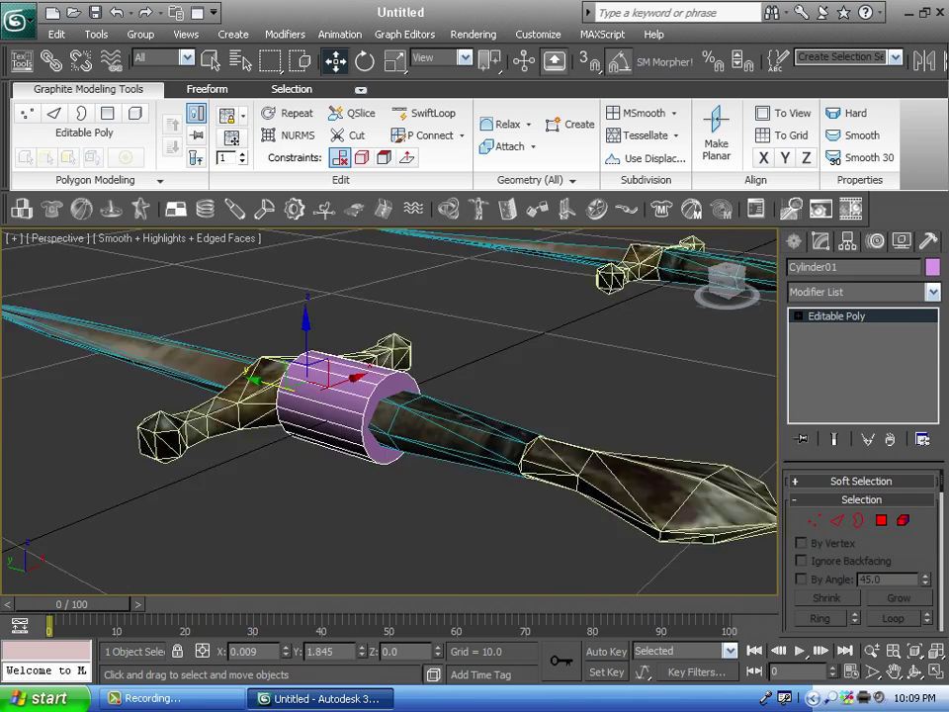
# - Select the cylinder's end-cap polygon facing the pommel and pull it along Y until the cylinder covers the whole grip
pyautogui.scroll(5, 457, 398)
pyautogui.click(881, 520)
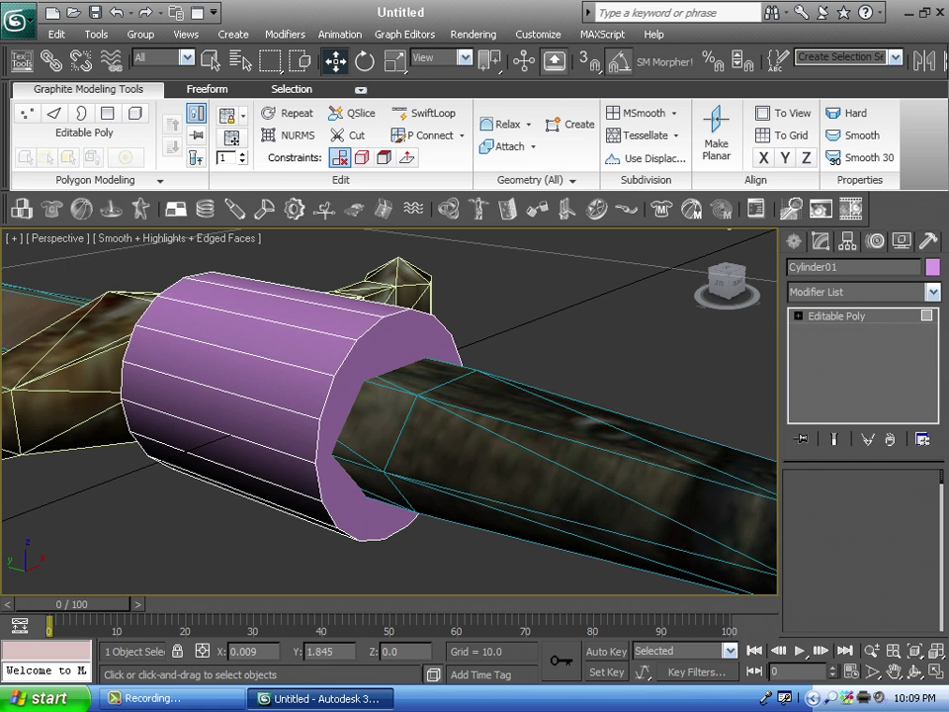
pyautogui.click(403, 341)
pyautogui.moveTo(415, 342); pyautogui.dragTo(317, 337, button='middle')
pyautogui.moveTo(265, 412); pyautogui.dragTo(540, 478)
pyautogui.moveTo(540, 479); pyautogui.dragTo(504, 450, button='middle')
pyautogui.moveTo(415, 451); pyautogui.dragTo(514, 466)
pyautogui.click(633, 365)
pyautogui.scroll(-5, 633, 366)
pyautogui.keyDown('alt'); pyautogui.moveTo(633, 366); pyautogui.dragTo(605, 350, button='middle'); pyautogui.keyUp('alt')
pyautogui.scroll(3, 605, 350)
pyautogui.click(881, 520)
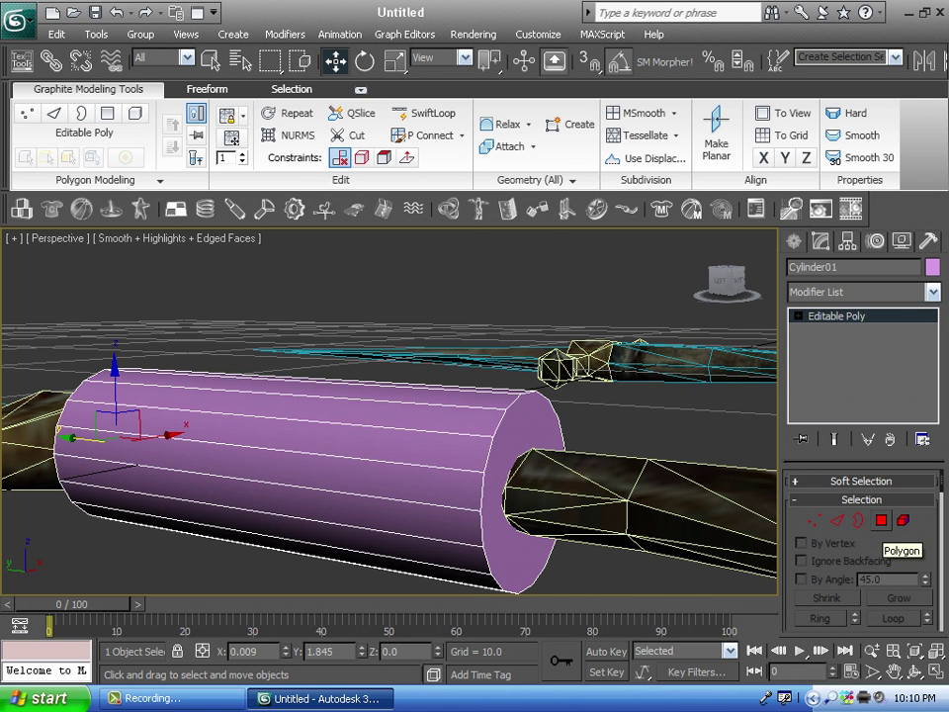
# - Scale the whole cylinder down uniformly to about 58.3% so that it comes close to the grip's thickness
pyautogui.moveTo(395, 416); pyautogui.dragTo(514, 415, button='middle')
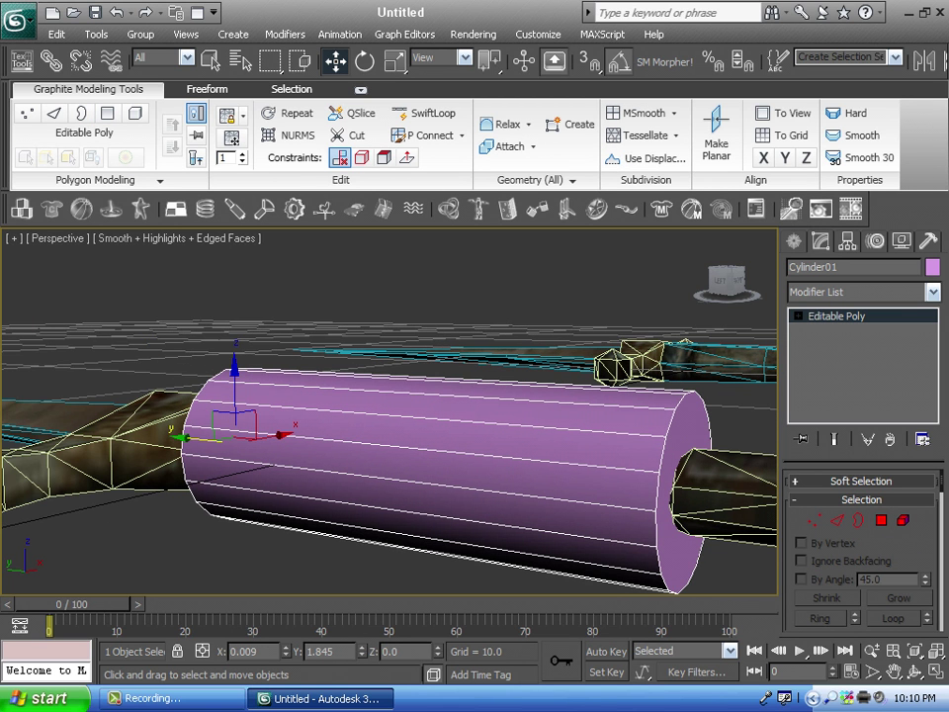
pyautogui.press('r')
pyautogui.moveTo(258, 435); pyautogui.dragTo(333, 446, button='middle')
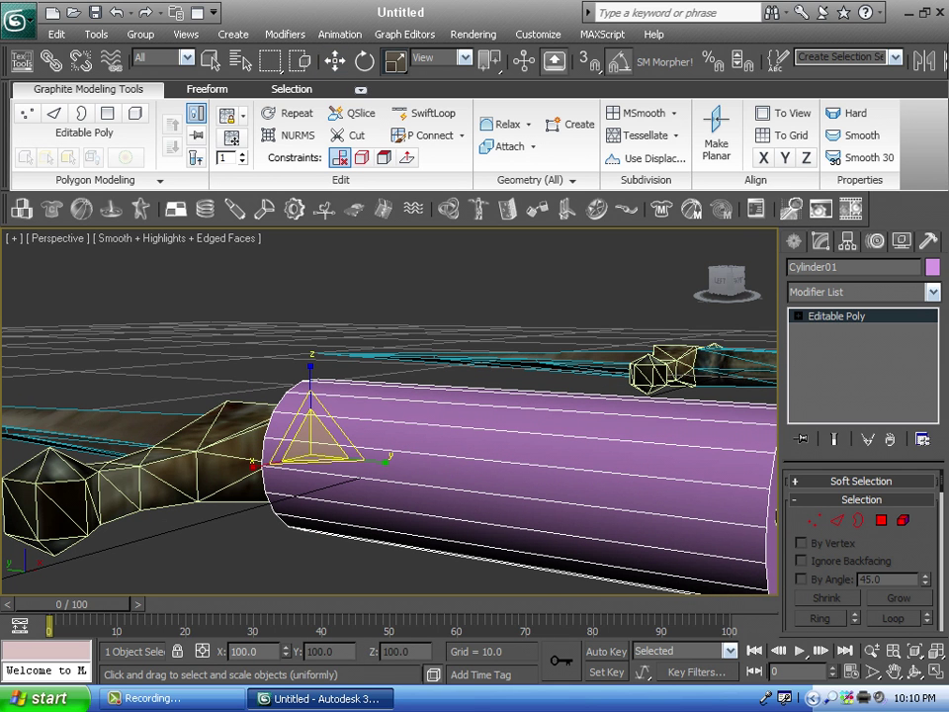
pyautogui.moveTo(312, 442); pyautogui.dragTo(313, 497)
# - Enlarge the cylinder slightly with a uniform scale to about 62.8% so that it rises above the grip's top surface
pyautogui.moveTo(721, 281); pyautogui.dragTo(605, 344)
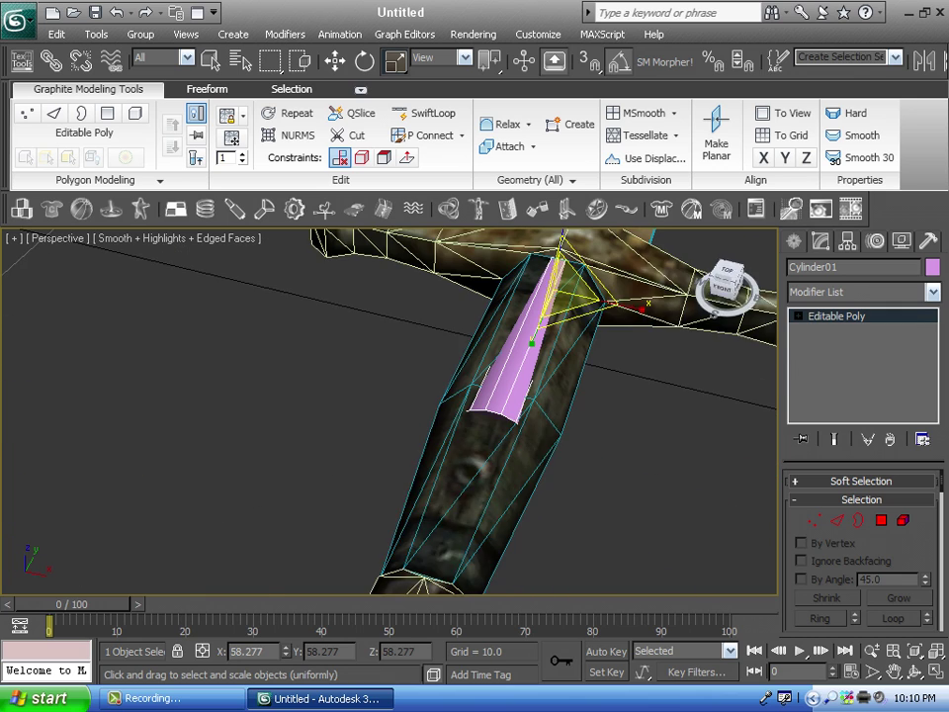
pyautogui.moveTo(606, 344); pyautogui.dragTo(497, 420, button='middle')
pyautogui.moveTo(724, 284); pyautogui.dragTo(828, 255)
pyautogui.moveTo(495, 455); pyautogui.dragTo(623, 366, button='middle')
pyautogui.scroll(3, 389, 425)
pyautogui.moveTo(297, 464); pyautogui.dragTo(474, 371, button='middle')
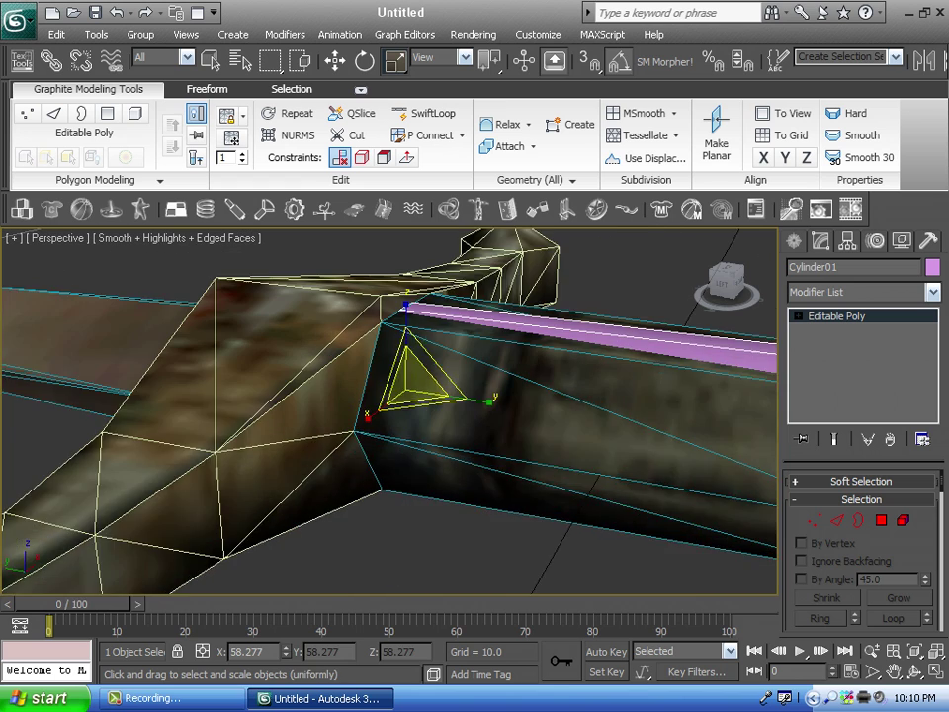
pyautogui.moveTo(426, 401); pyautogui.dragTo(375, 447, button='middle')
pyautogui.scroll(1, 375, 447)
pyautogui.moveTo(352, 443); pyautogui.dragTo(352, 434)
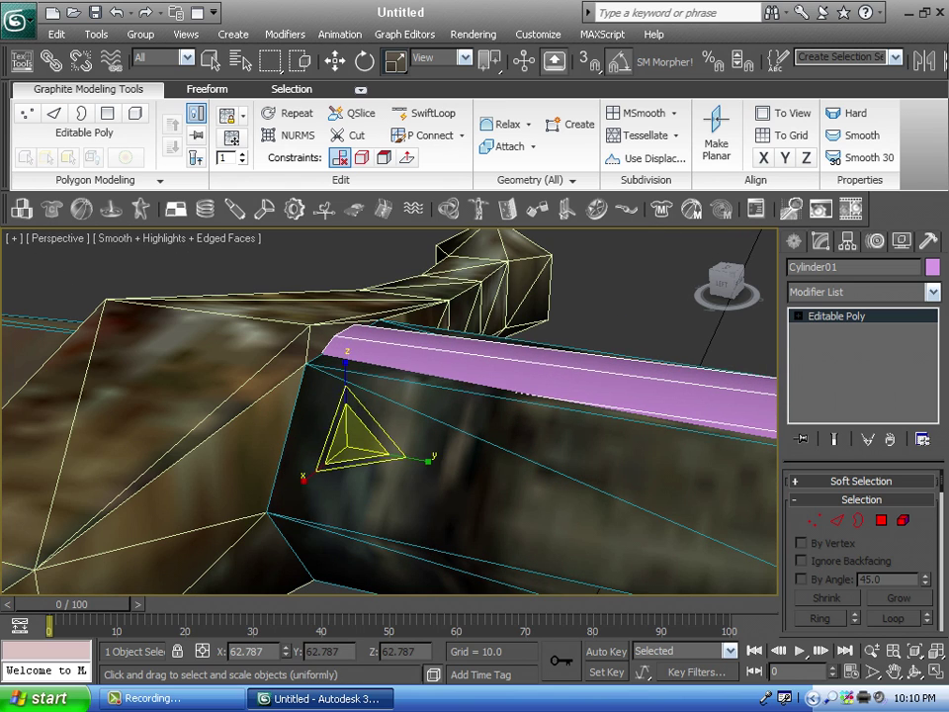
# - Widen the cylinder along X only, by about 126%, so that it encloses the sides of the grip near the crossguard
pyautogui.scroll(-5, 352, 434)
pyautogui.moveTo(730, 286); pyautogui.dragTo(737, 324)
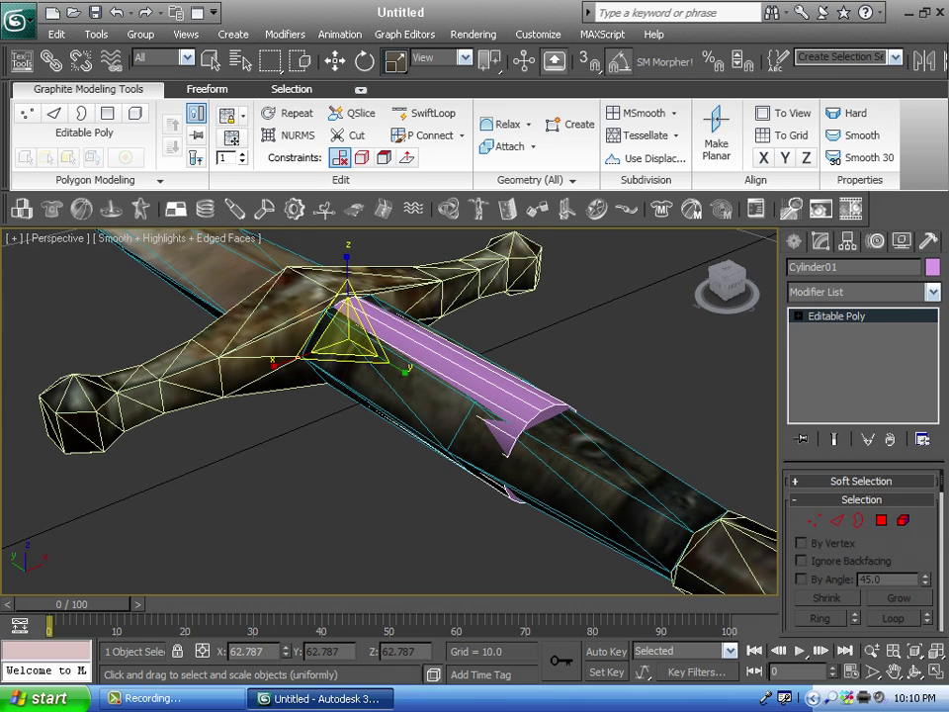
pyautogui.scroll(5, 327, 277)
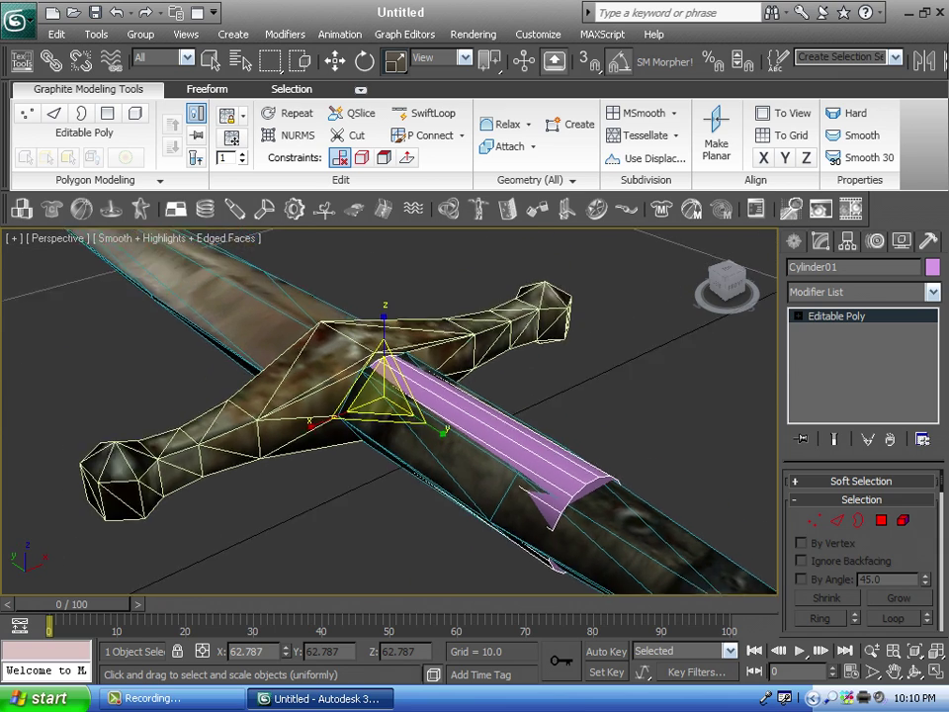
pyautogui.moveTo(475, 475); pyautogui.dragTo(275, 283, button='middle')
pyautogui.scroll(-2, 383, 364)
pyautogui.moveTo(733, 286); pyautogui.dragTo(771, 271)
pyautogui.moveTo(593, 326); pyautogui.dragTo(679, 392, button='middle')
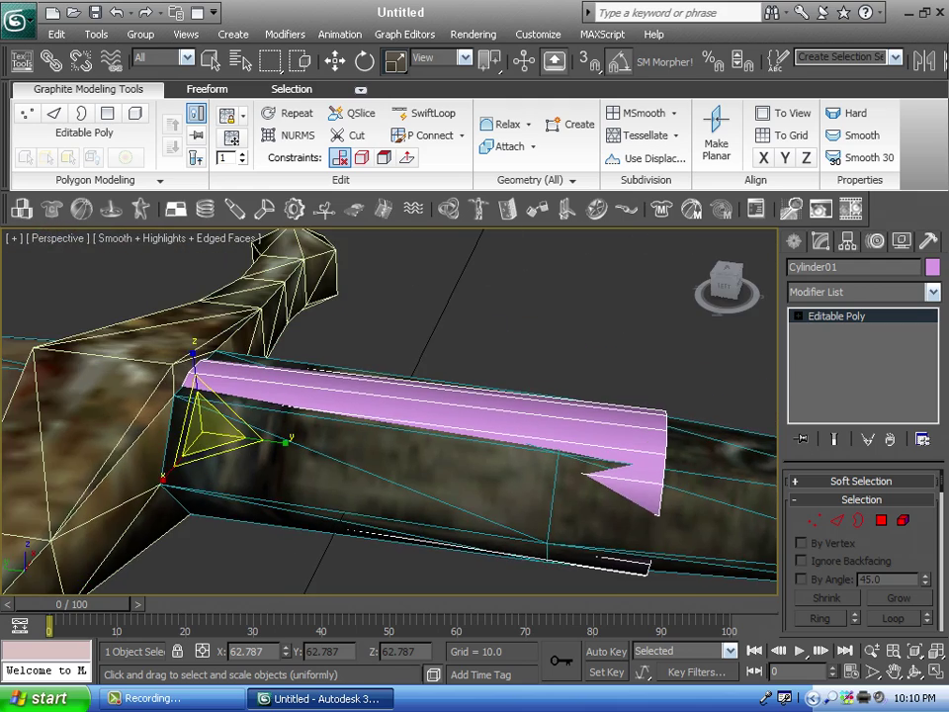
pyautogui.moveTo(730, 284); pyautogui.dragTo(686, 293)
pyautogui.moveTo(613, 336); pyautogui.dragTo(597, 352, button='middle')
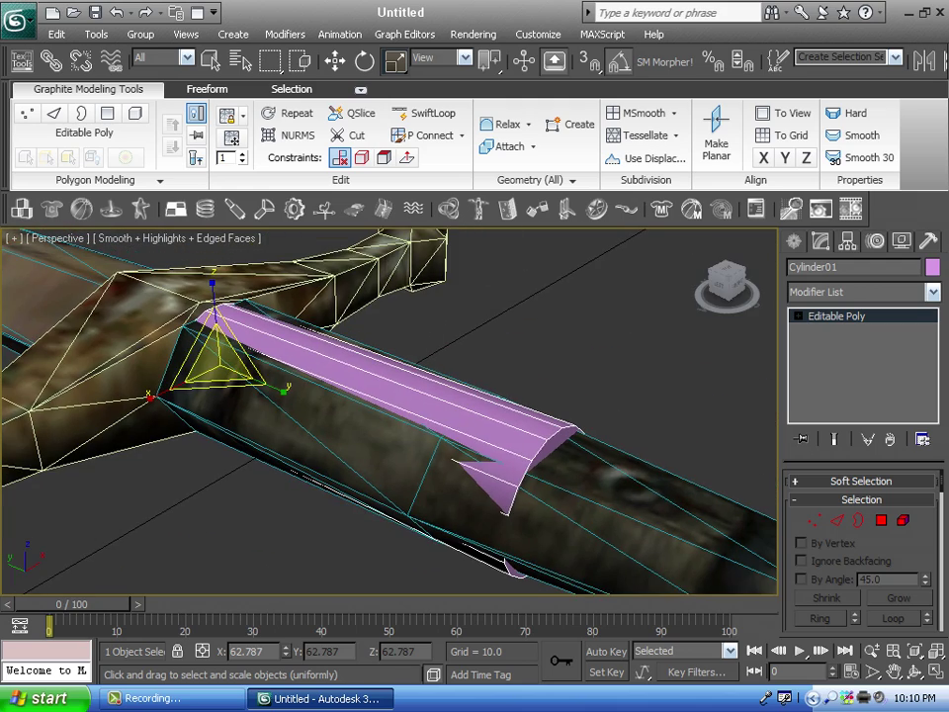
pyautogui.moveTo(395, 365); pyautogui.dragTo(537, 416, button='middle')
pyautogui.scroll(2, 537, 415)
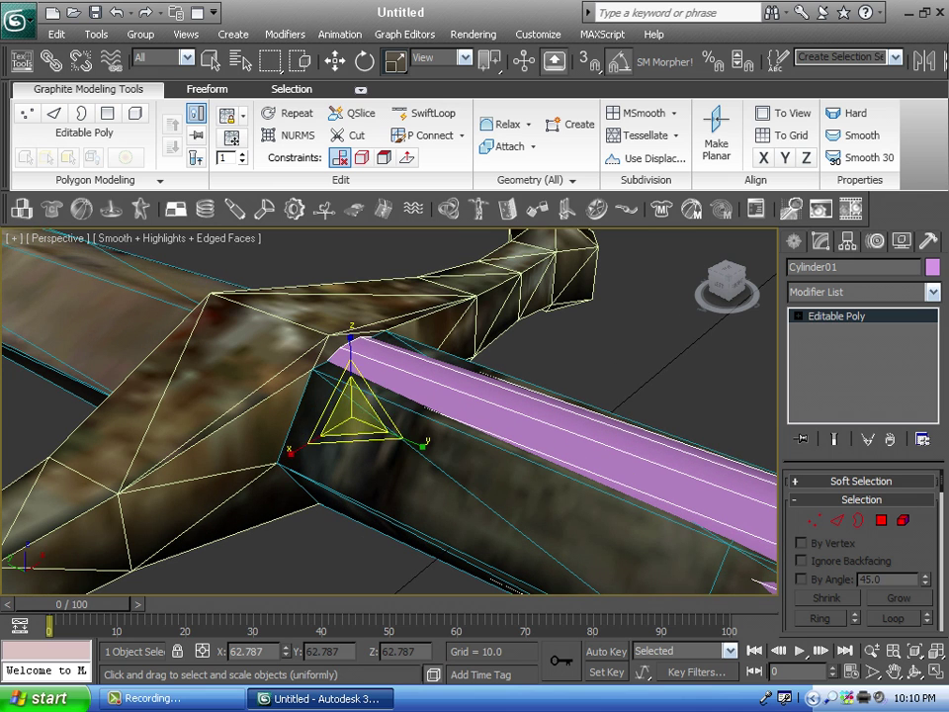
pyautogui.moveTo(288, 451); pyautogui.dragTo(272, 462)
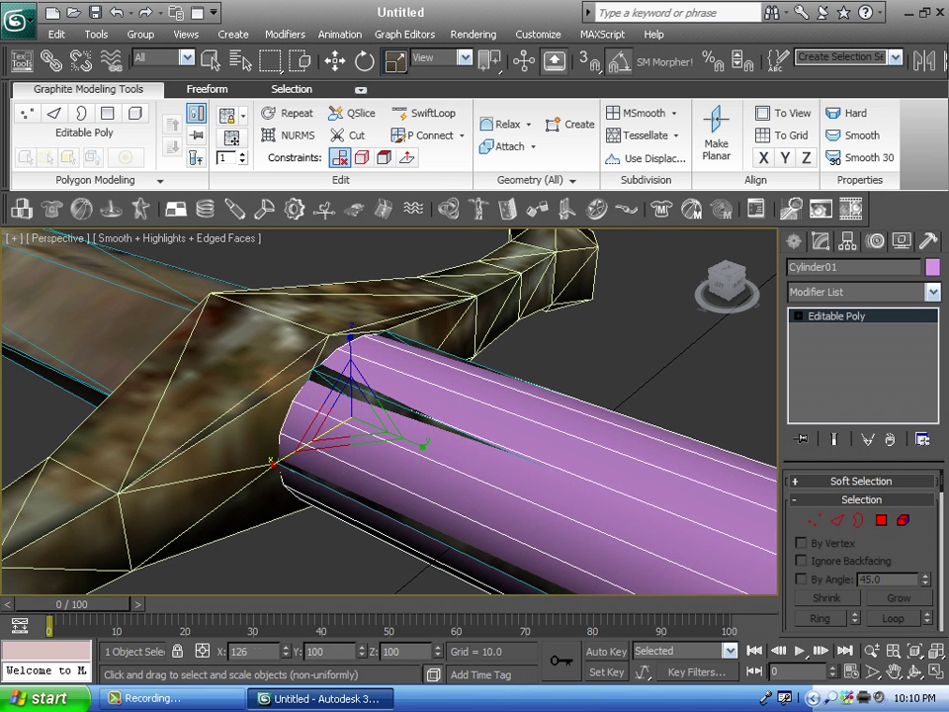
# - Select the cylinder's end-cap polygon and move it about 0.9 along Y toward the crossguard, to the grip's middle edge loop
pyautogui.scroll(-3, 273, 462)
pyautogui.moveTo(356, 426); pyautogui.dragTo(202, 357, button='middle')
pyautogui.scroll(-2, 201, 357)
pyautogui.moveTo(730, 288); pyautogui.dragTo(752, 285)
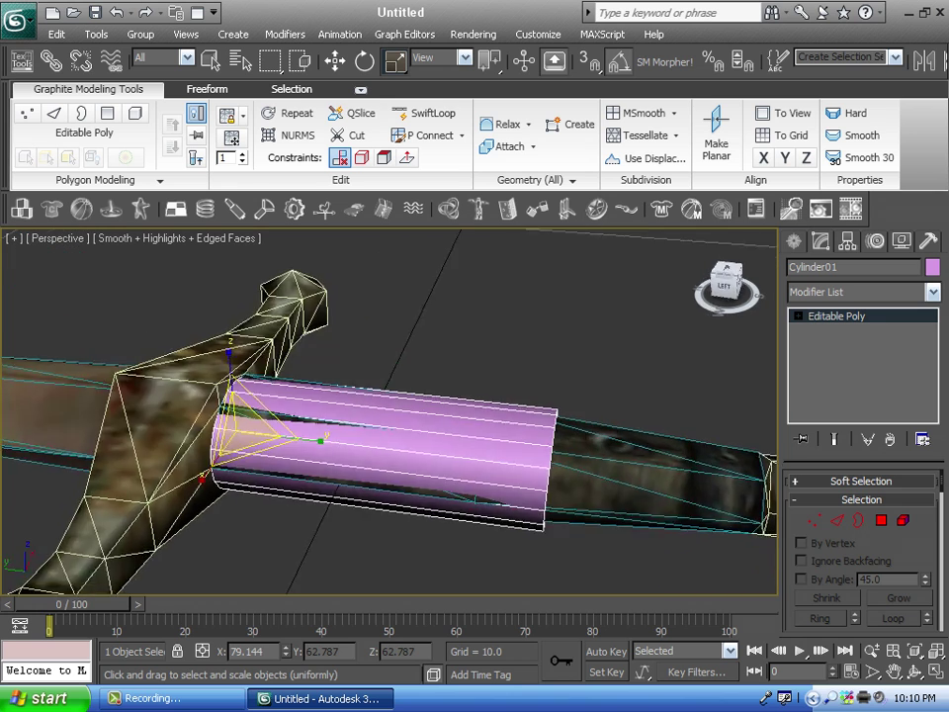
pyautogui.moveTo(554, 395); pyautogui.dragTo(474, 356, button='middle')
pyautogui.scroll(3, 475, 356)
pyautogui.click(335, 62)
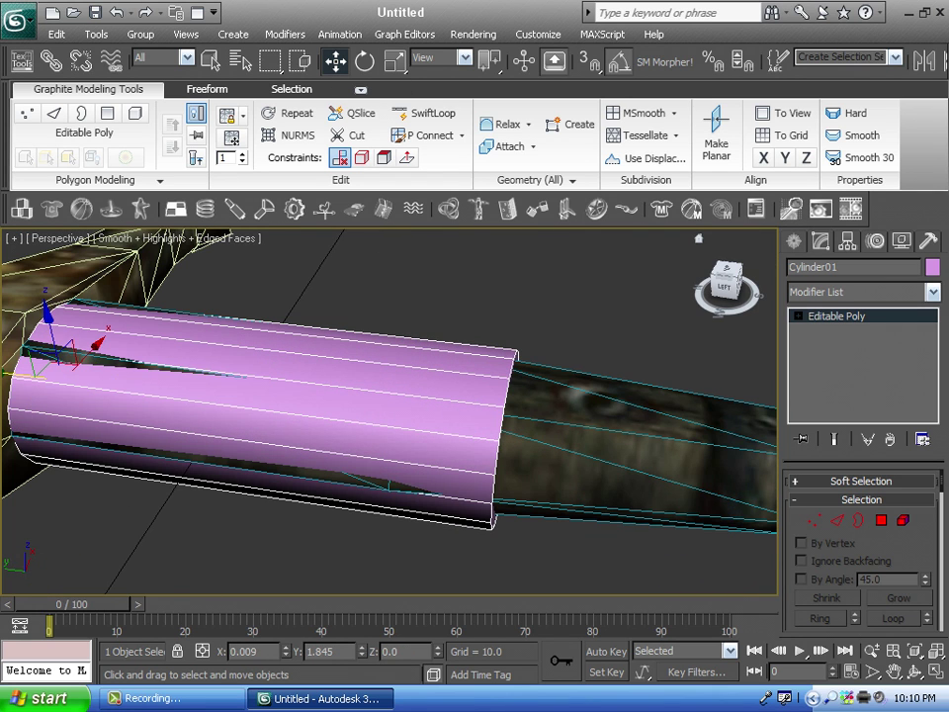
pyautogui.moveTo(726, 287); pyautogui.dragTo(706, 295)
pyautogui.click(881, 520)
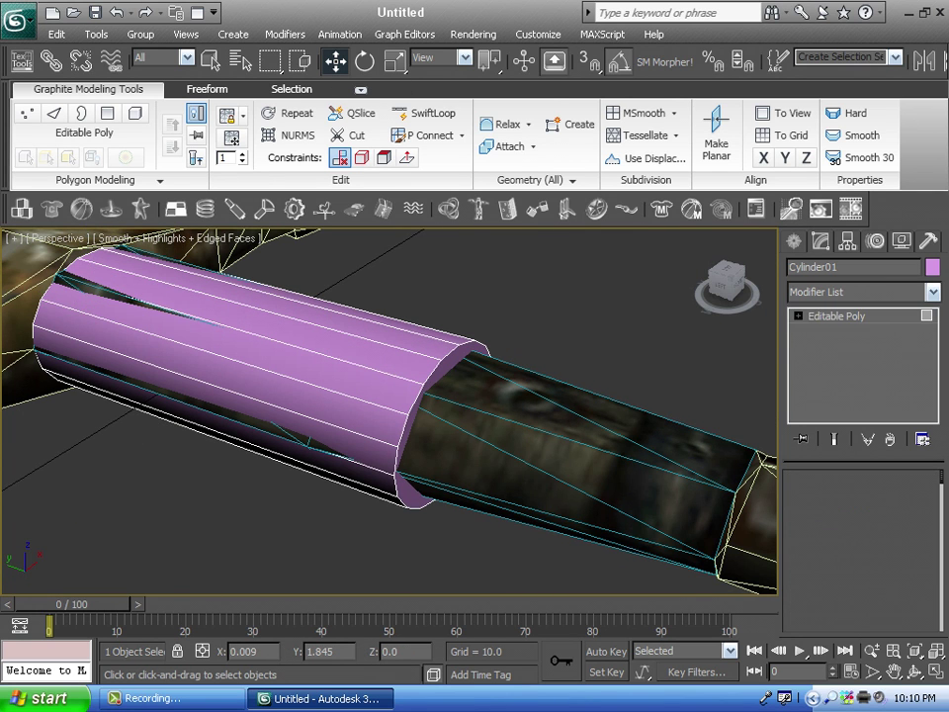
pyautogui.click(415, 491)
pyautogui.moveTo(416, 491); pyautogui.dragTo(532, 565, button='middle')
pyautogui.moveTo(519, 485); pyautogui.dragTo(428, 459)
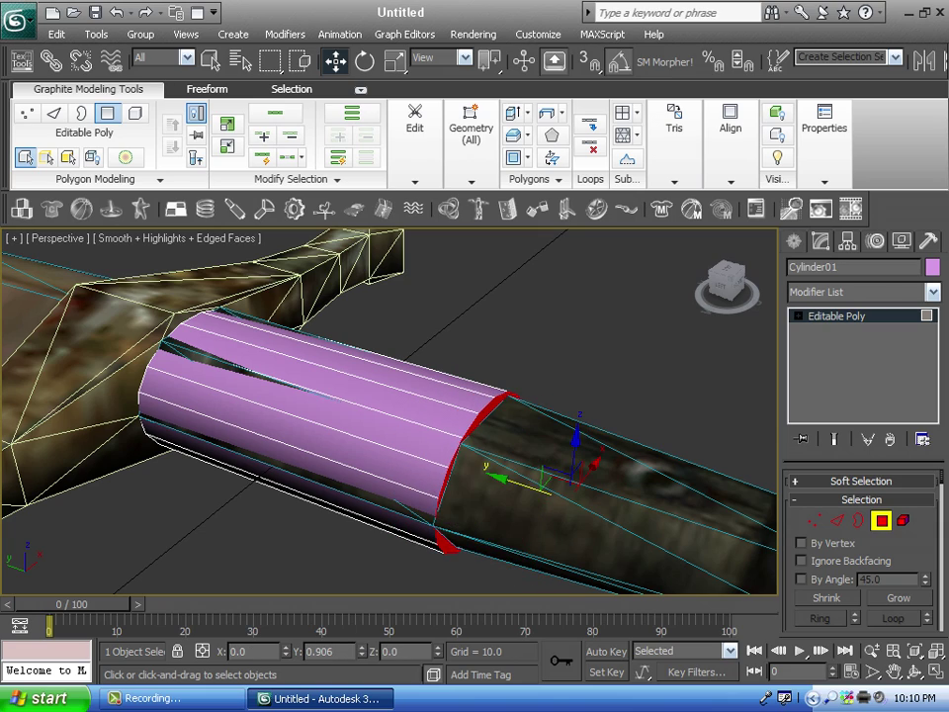
# - Examine how the cylinder's end cap lines up with the middle edge loop of the grip
pyautogui.moveTo(429, 460); pyautogui.dragTo(366, 439, button='middle')
pyautogui.scroll(-2, 366, 439)
pyautogui.moveTo(726, 283); pyautogui.dragTo(769, 294)
pyautogui.keyDown('alt'); pyautogui.moveTo(727, 297); pyautogui.dragTo(534, 341, button='middle'); pyautogui.keyUp('alt')
pyautogui.moveTo(726, 287); pyautogui.dragTo(751, 286)
pyautogui.click(647, 322)
pyautogui.scroll(3, 542, 484)
pyautogui.click(342, 340)
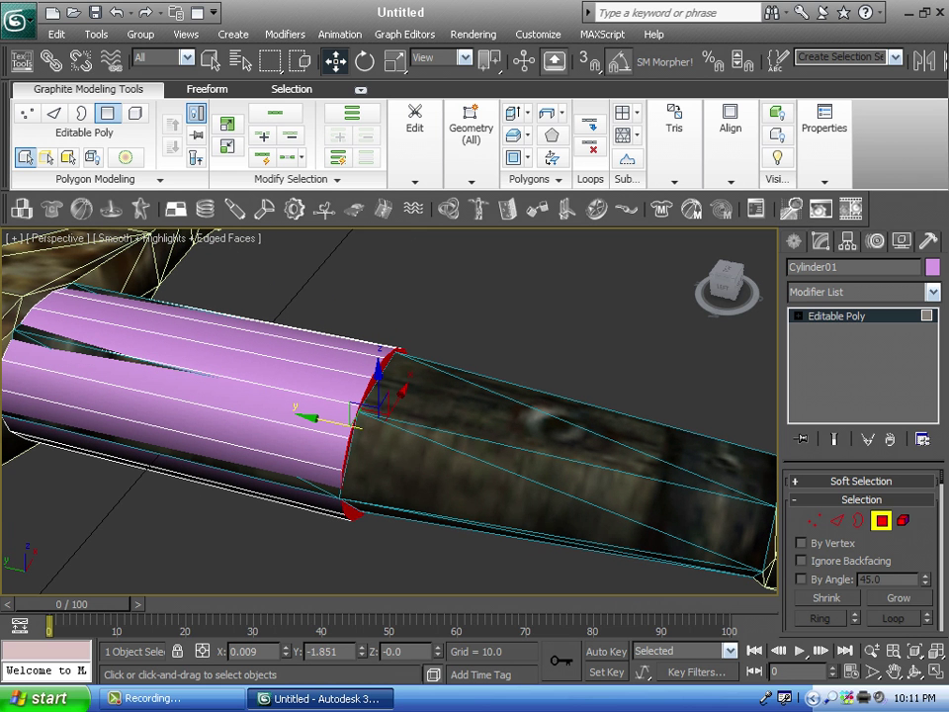
# - Extrude the cylinder's end-cap polygon by 5.737 as a group toward the pommel and nudge it to Y -5.462
pyautogui.scroll(-5, 860, 554)
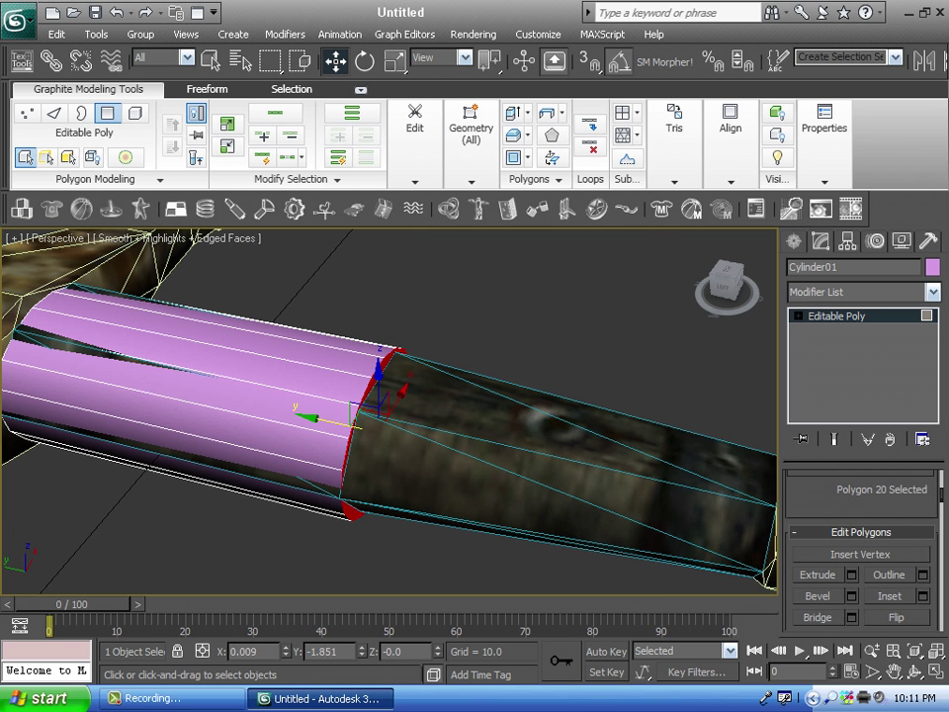
pyautogui.scroll(-3, 860, 554)
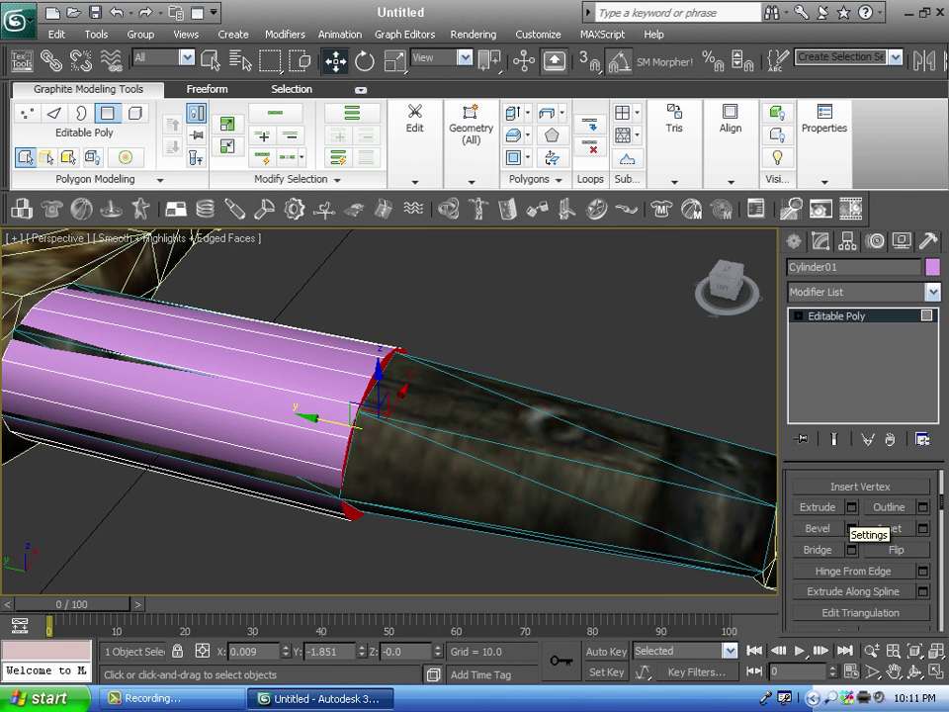
pyautogui.click(852, 507)
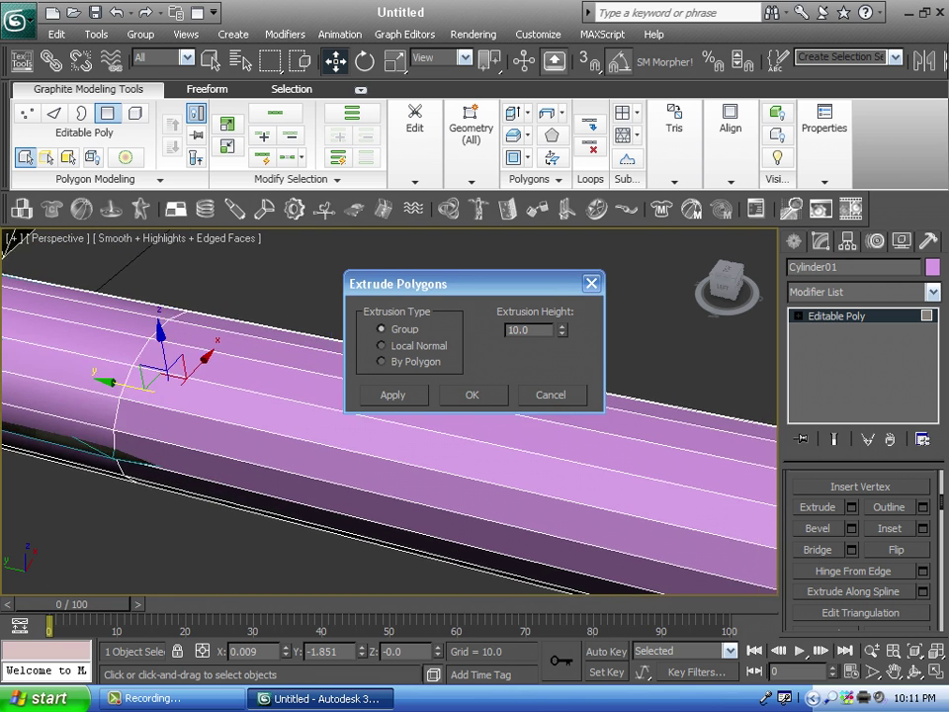
pyautogui.moveTo(562, 330); pyautogui.dragTo(563, 353)
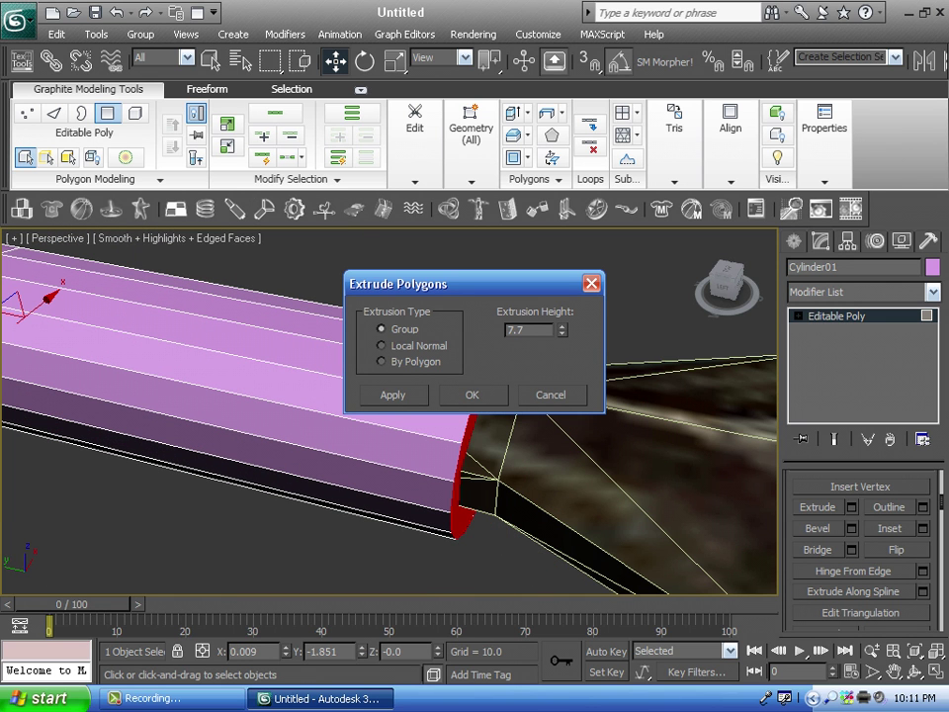
pyautogui.moveTo(562, 330); pyautogui.dragTo(562, 350)
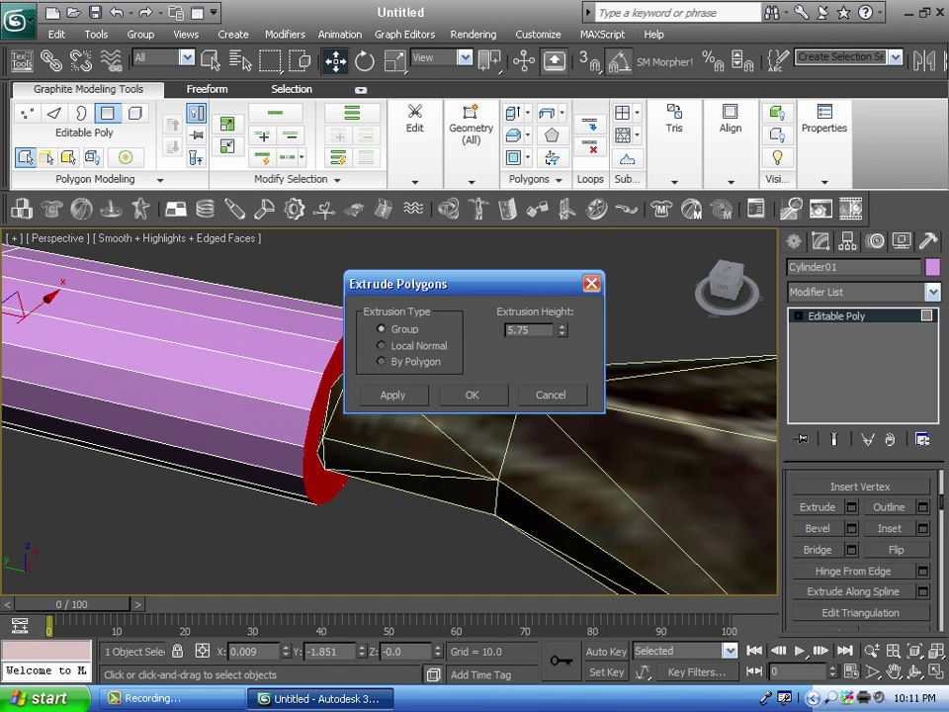
pyautogui.scroll(-2, 396, 534)
pyautogui.scroll(3, 389, 412)
pyautogui.moveTo(563, 331); pyautogui.dragTo(562, 329)
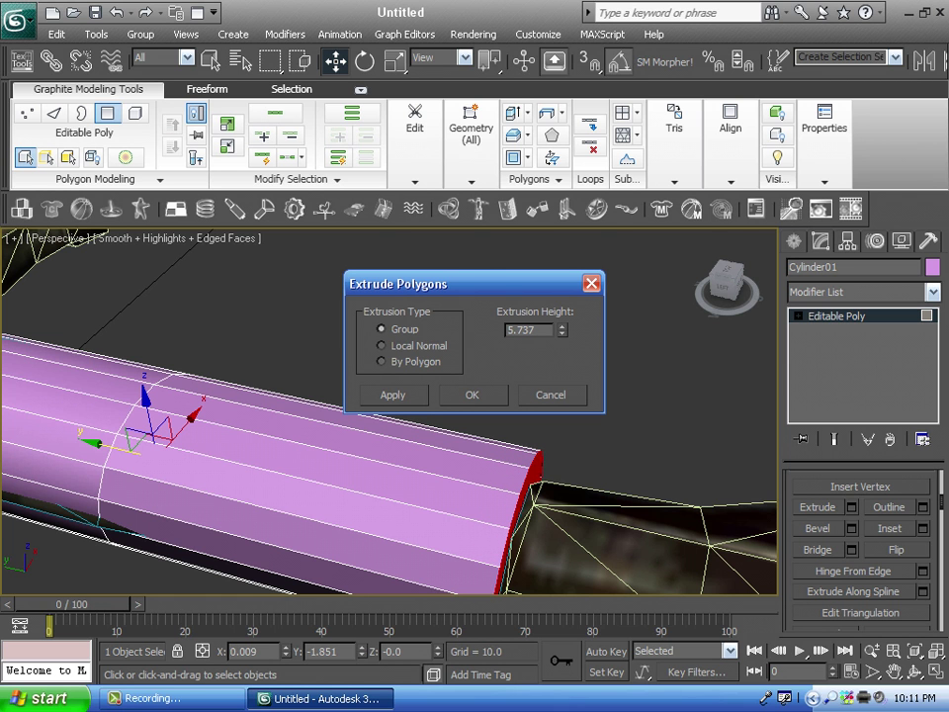
pyautogui.click(472, 395)
pyautogui.moveTo(505, 529); pyautogui.dragTo(500, 475, button='middle')
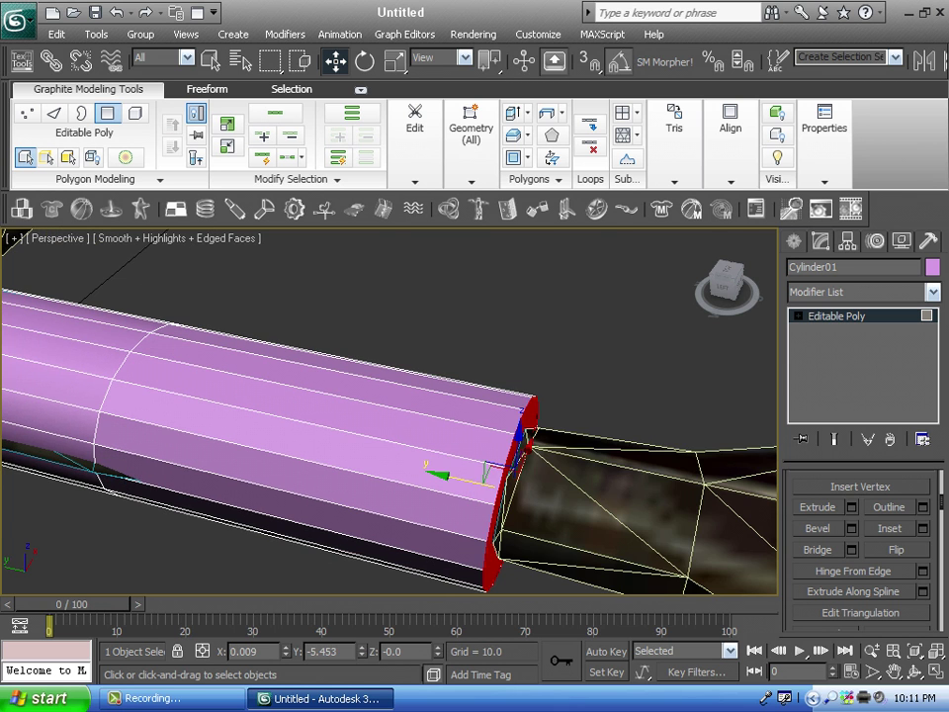
pyautogui.moveTo(465, 480); pyautogui.dragTo(461, 480)
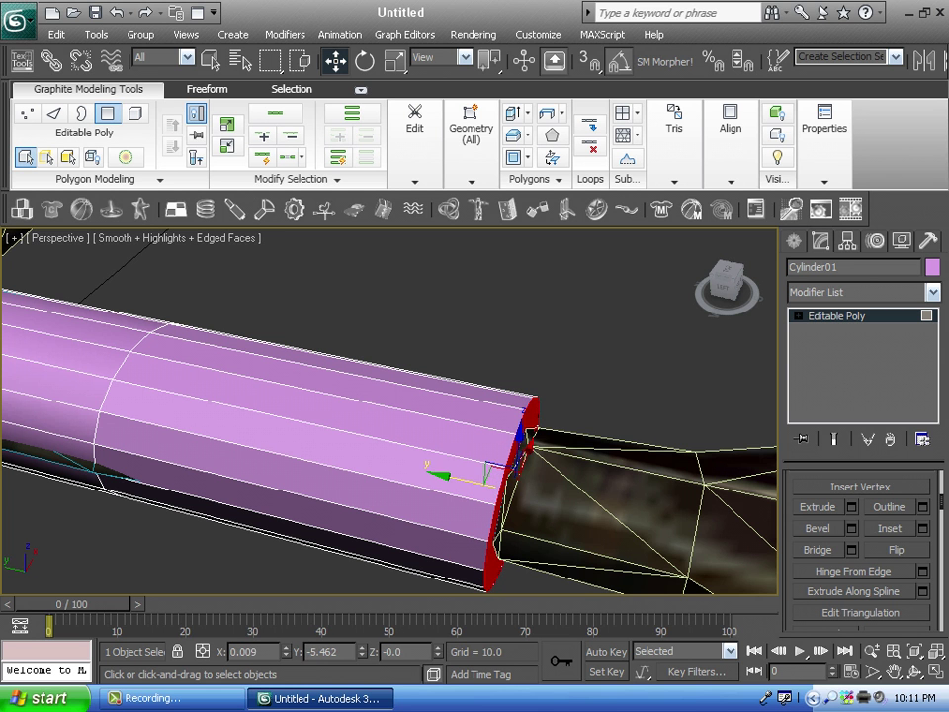
pyautogui.moveTo(473, 481); pyautogui.dragTo(526, 463, button='middle')
# - Uniformly scale down the extruded end-cap polygon so the cylinder tapers to the grip's size at the pommel
pyautogui.click(635, 348)
pyautogui.keyDown('alt'); pyautogui.moveTo(704, 297); pyautogui.dragTo(608, 282, button='middle'); pyautogui.keyUp('alt')
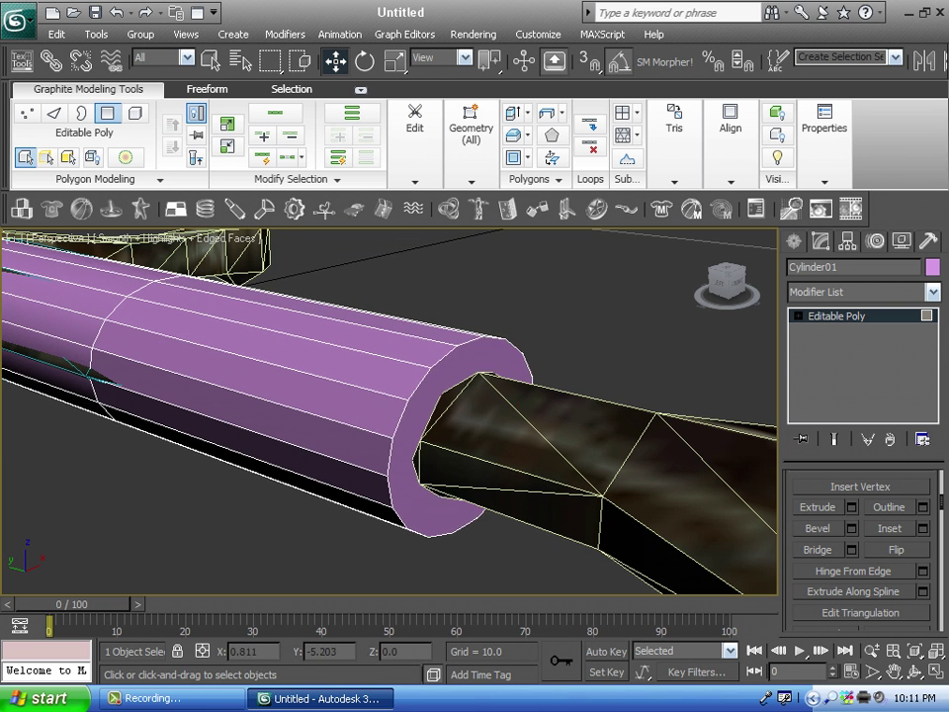
pyautogui.click(407, 464)
pyautogui.click(395, 61)
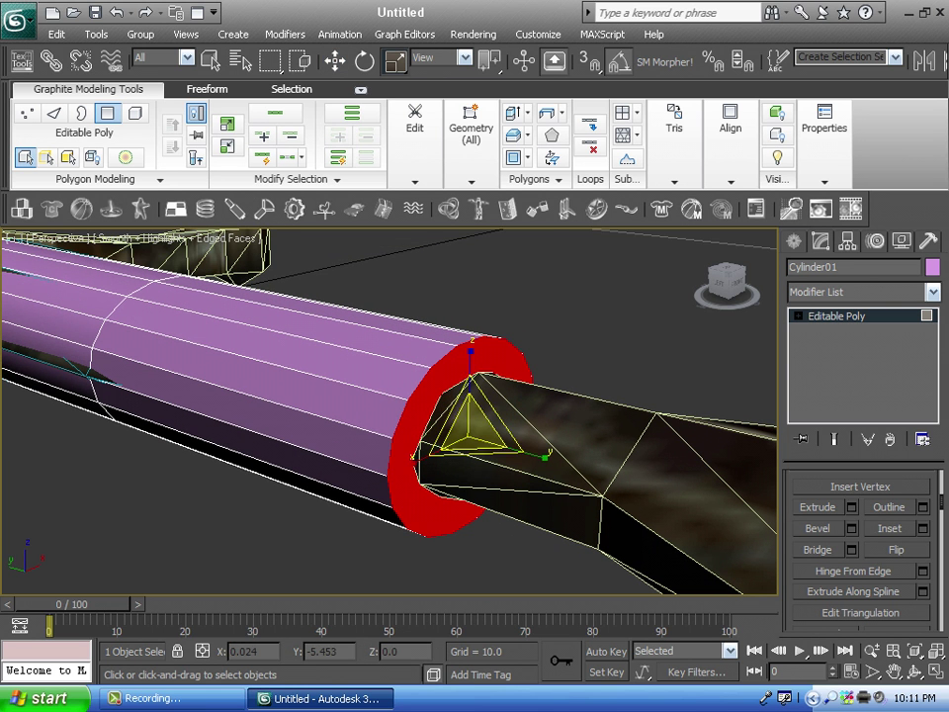
pyautogui.moveTo(472, 435); pyautogui.dragTo(472, 474)
pyautogui.press('w')
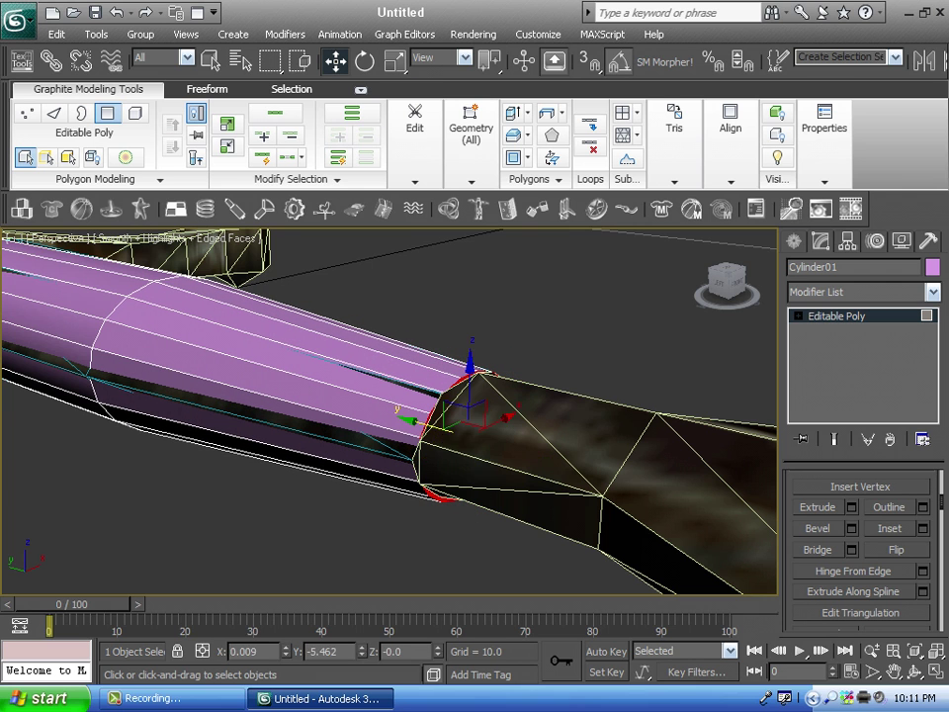
# - Examine how the tapered cylinder fits around the grip between the crossguard and the pommel
pyautogui.moveTo(726, 285); pyautogui.dragTo(767, 296)
pyautogui.scroll(-3, 673, 425)
pyautogui.scroll(3, 258, 379)
pyautogui.moveTo(396, 415); pyautogui.dragTo(300, 442, button='middle')
pyautogui.moveTo(730, 287); pyautogui.dragTo(710, 302)
pyautogui.scroll(-3, 415, 399)
pyautogui.scroll(3, 287, 376)
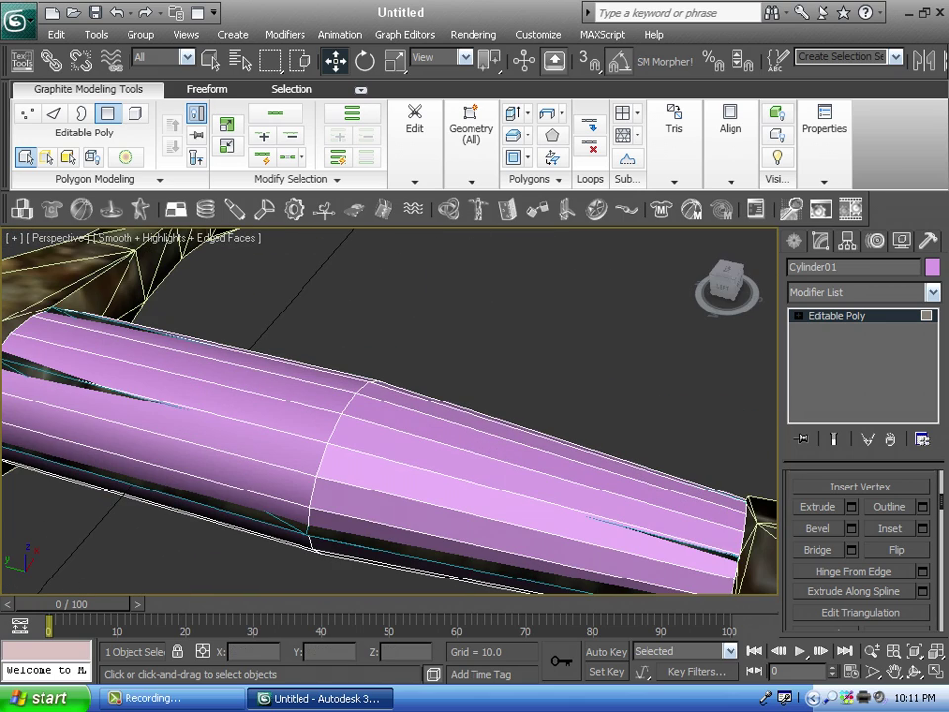
# - Select the whole cylinder element and auto-smooth its polygons with a 45.0 threshold
pyautogui.click(860, 486)
pyautogui.click(860, 486)
pyautogui.scroll(3, 860, 495)
pyautogui.scroll(2, 860, 548)
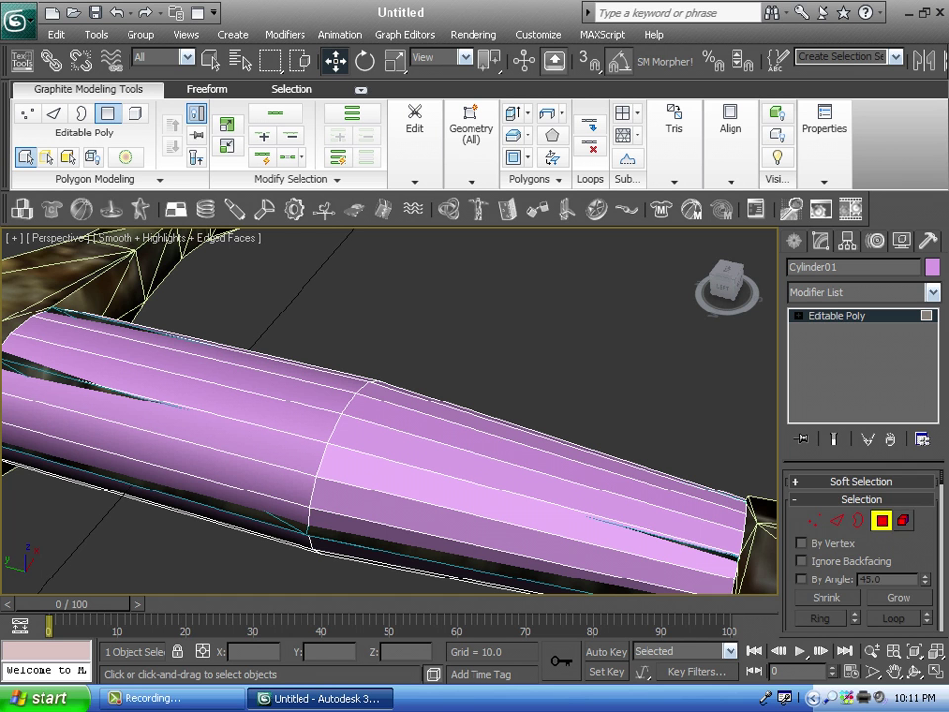
pyautogui.click(903, 521)
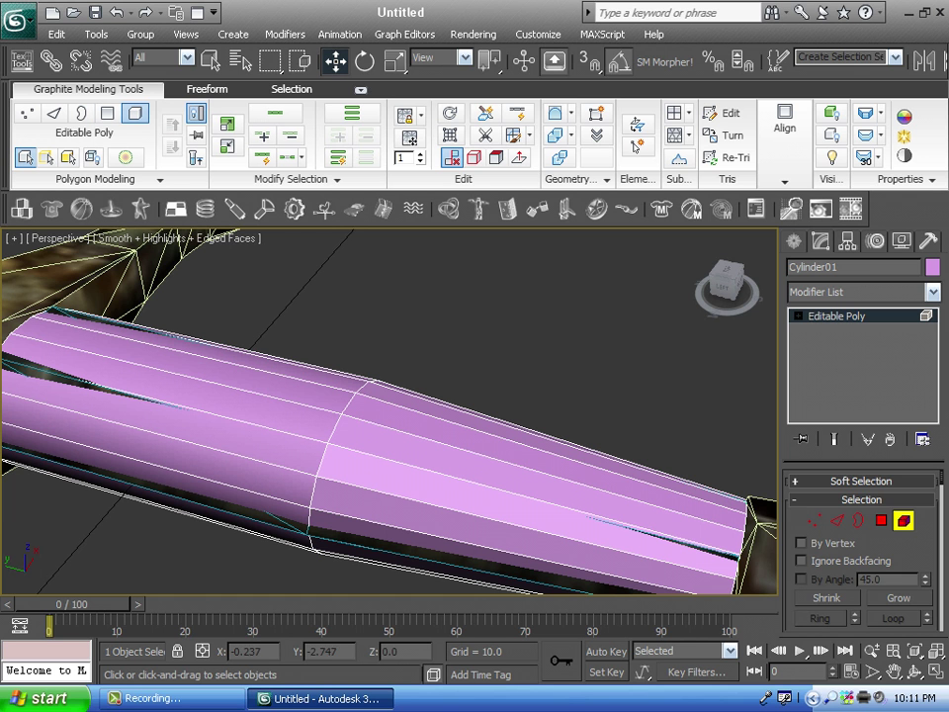
pyautogui.click(261, 439)
pyautogui.moveTo(261, 439); pyautogui.dragTo(234, 368, button='middle')
pyautogui.scroll(-5, 861, 544)
pyautogui.scroll(-5, 860, 544)
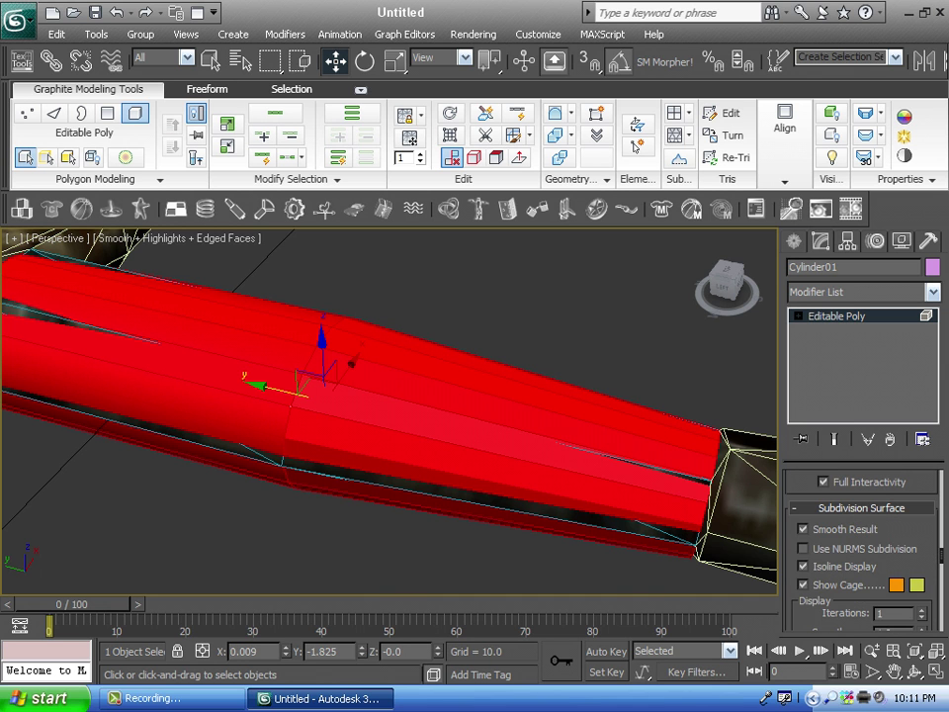
pyautogui.scroll(-5, 860, 544)
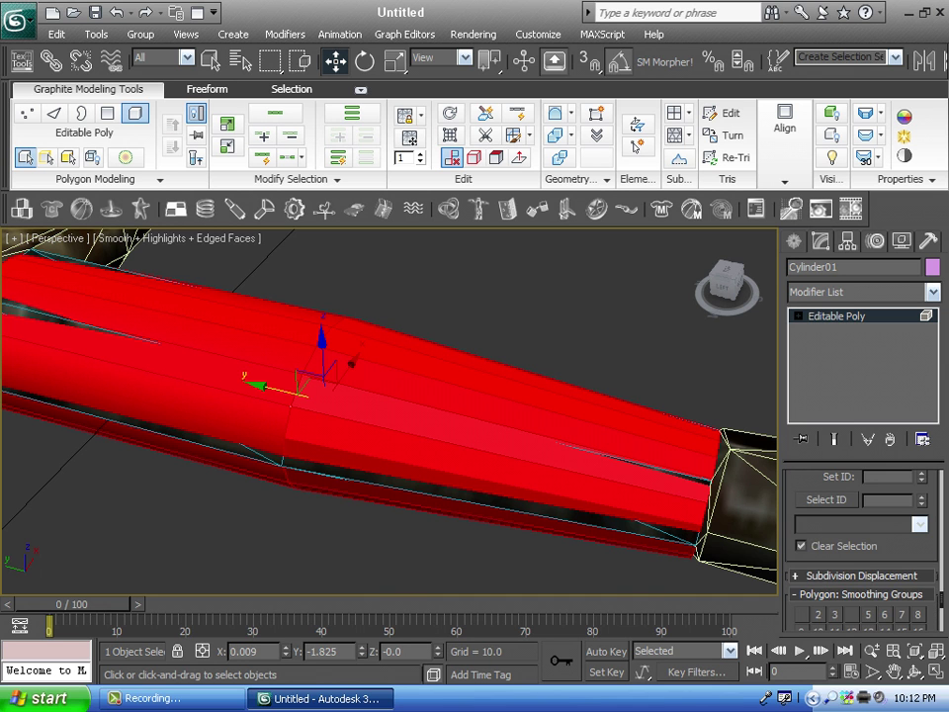
pyautogui.scroll(-4, 863, 553)
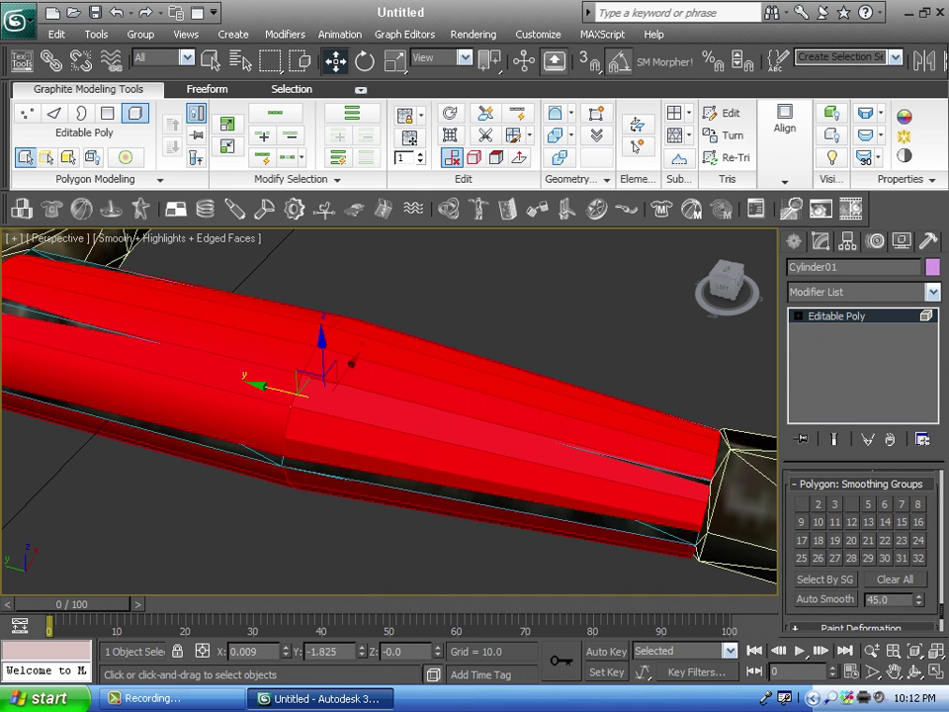
pyautogui.click(826, 599)
pyautogui.click(593, 565)
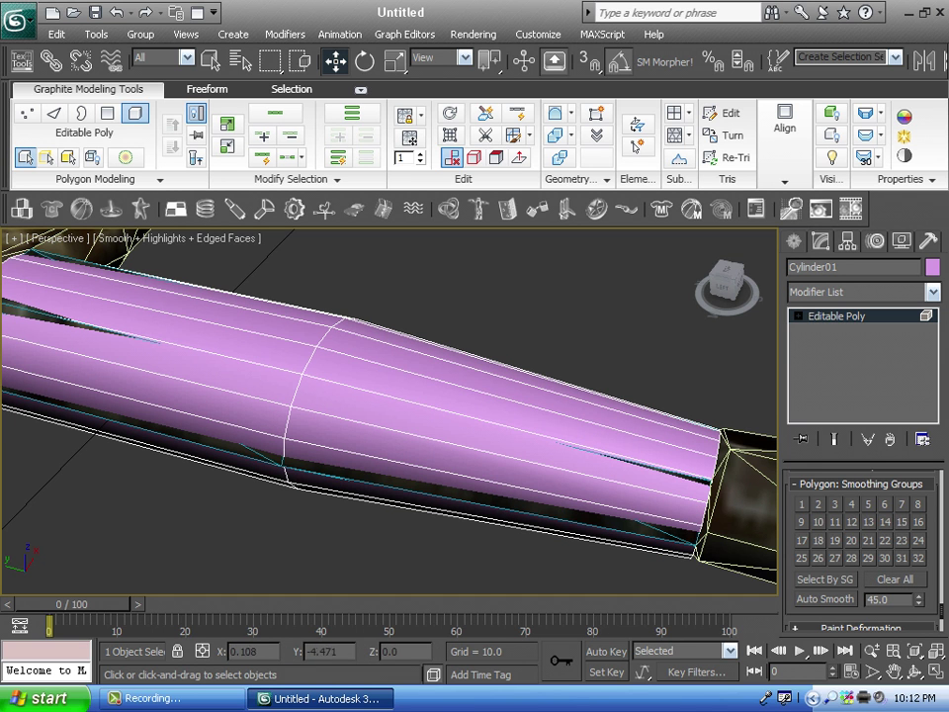
# - Leave element editing and check the smoothed cylinder from the crossguard to the pommel
pyautogui.scroll(3, 862, 554)
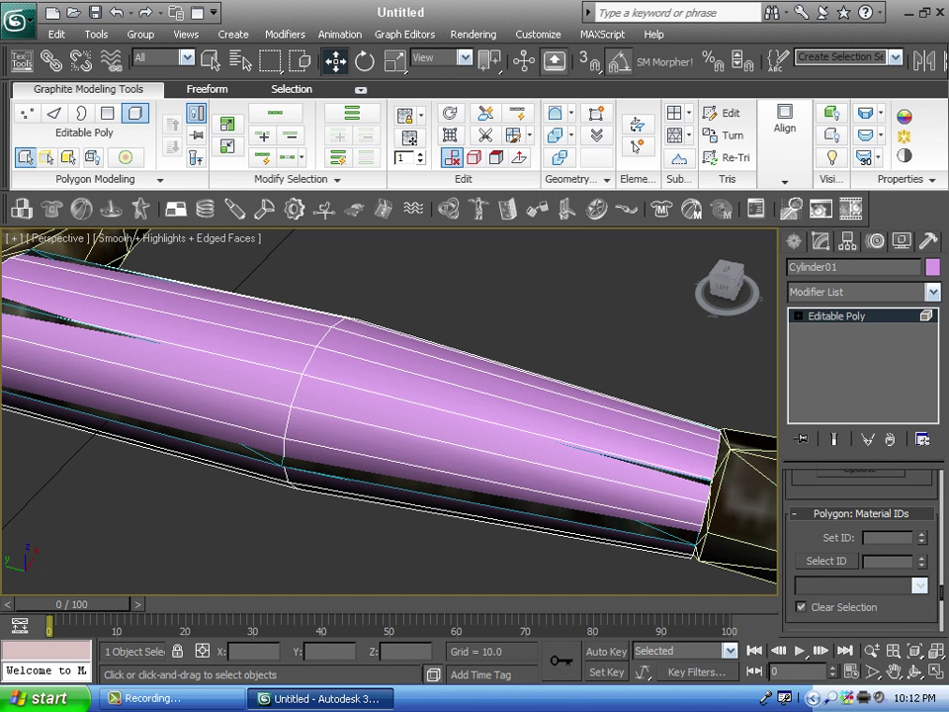
pyautogui.scroll(3, 862, 554)
pyautogui.scroll(3, 863, 554)
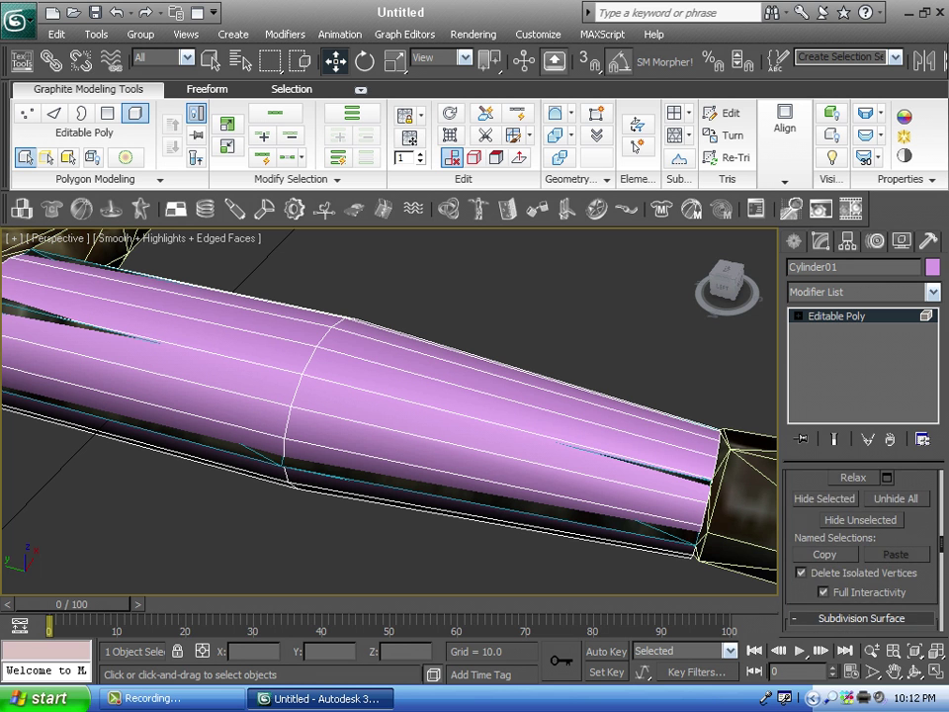
pyautogui.scroll(10, 863, 554)
pyautogui.scroll(-1, 862, 554)
pyautogui.click(904, 514)
pyautogui.moveTo(346, 366); pyautogui.dragTo(585, 431, button='middle')
pyautogui.scroll(-2, 584, 420)
pyautogui.moveTo(724, 287)
pyautogui.mouseDown()
pyautogui.moveTo(690, 285)
pyautogui.moveTo(730, 289)
pyautogui.moveTo(720, 282)
pyautogui.mouseUp()
pyautogui.scroll(3, 553, 376)
pyautogui.moveTo(554, 376); pyautogui.dragTo(507, 440, button='middle')
pyautogui.scroll(-2, 396, 346)
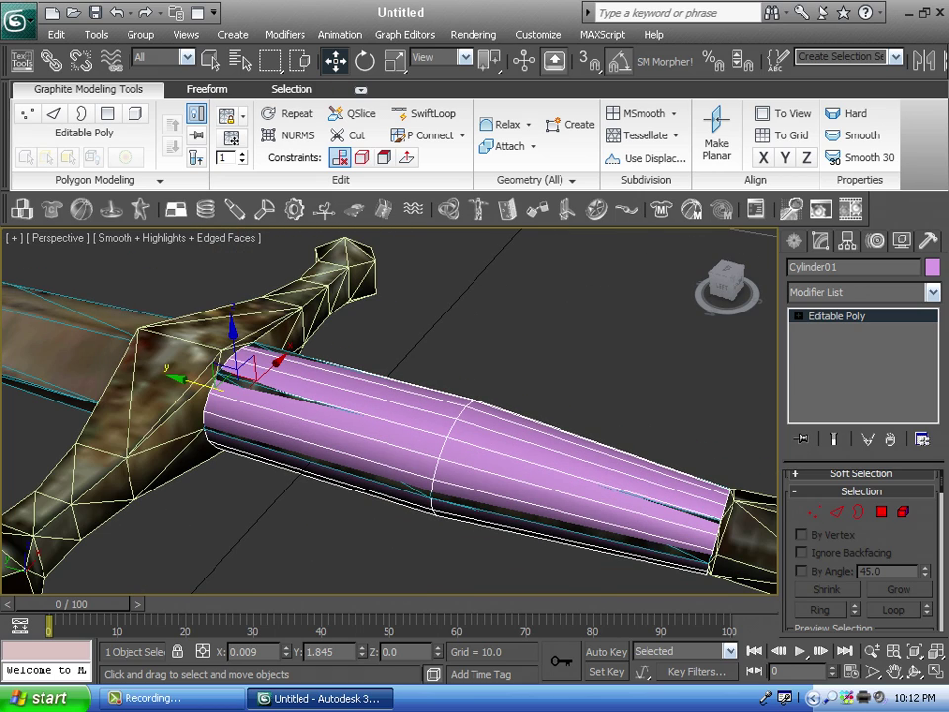
# - Assign the grey BASE material from the Material Editor to the cylinder
pyautogui.press('m')
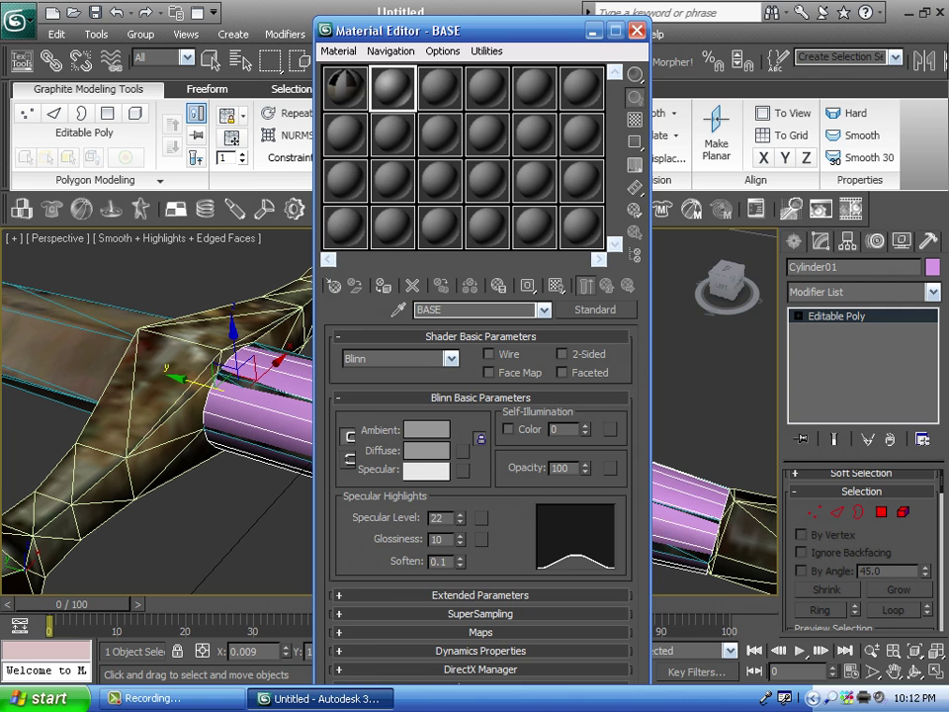
pyautogui.moveTo(415, 30); pyautogui.dragTo(640, 30)
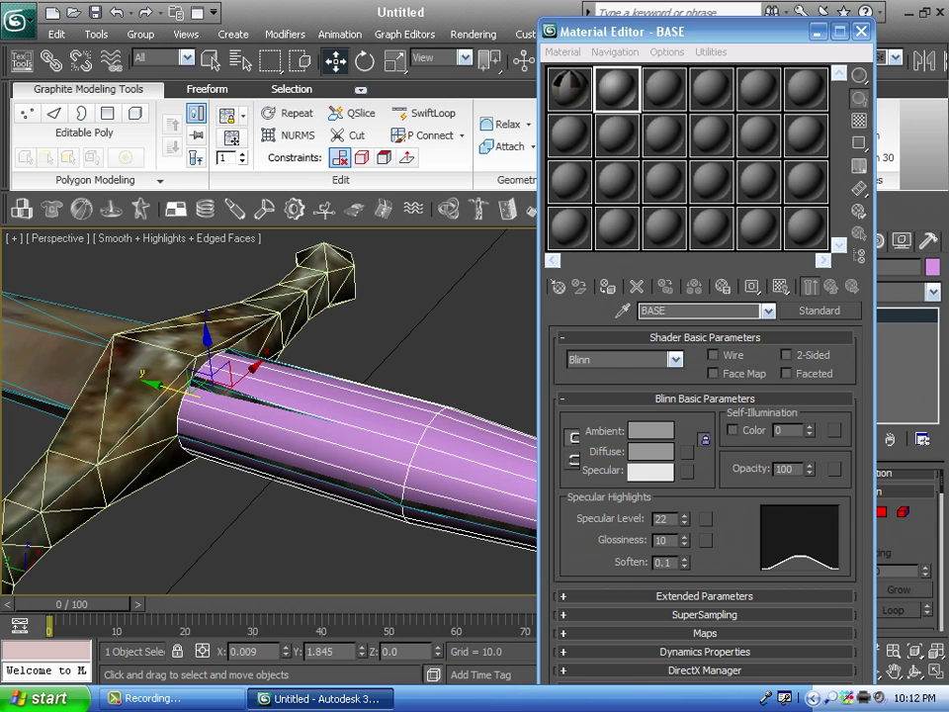
pyautogui.moveTo(408, 373); pyautogui.dragTo(407, 376)
pyautogui.moveTo(407, 376); pyautogui.dragTo(302, 376, button='middle')
pyautogui.click(861, 31)
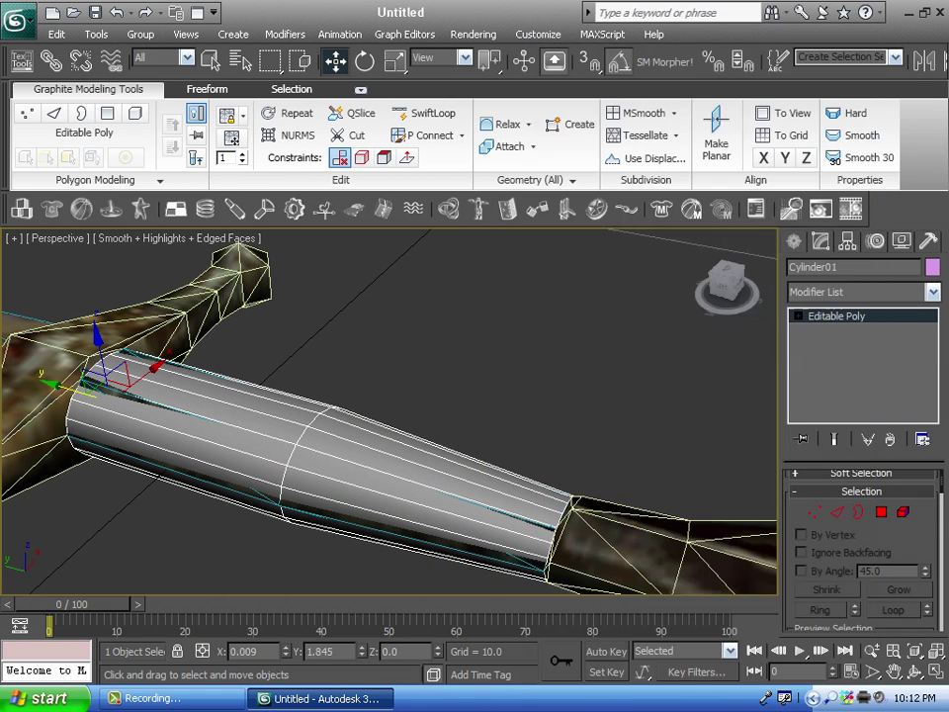
# - Move only the cylinder's pivot along Y to about -1.808, at the middle edge loop, and return to modifying the mesh
pyautogui.moveTo(722, 286)
pyautogui.mouseDown()
pyautogui.moveTo(690, 285)
pyautogui.moveTo(722, 286)
pyautogui.mouseUp()
pyautogui.scroll(3, 391, 410)
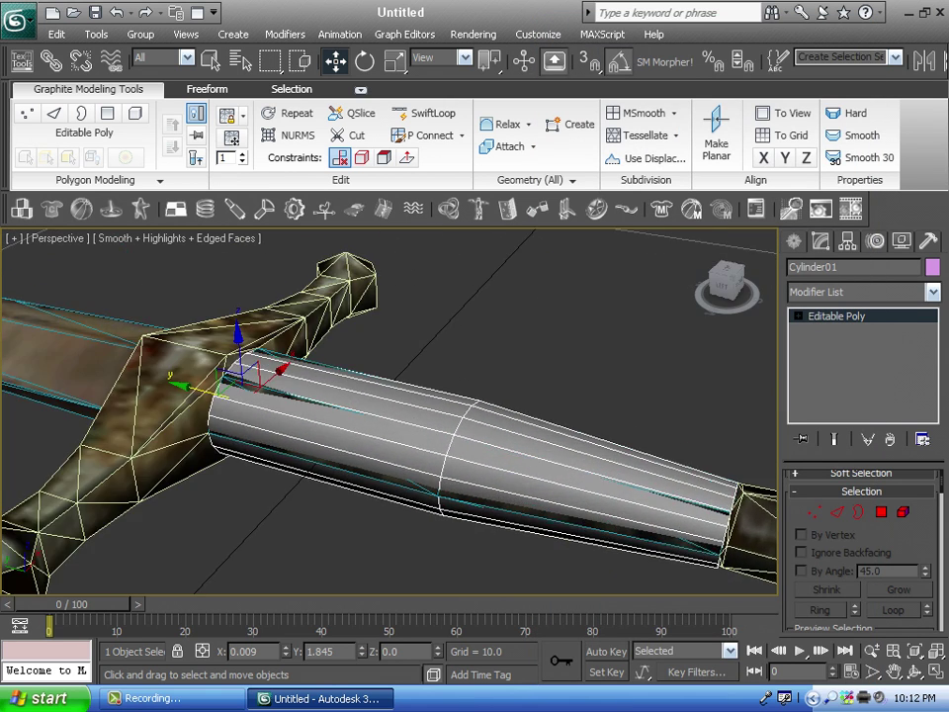
pyautogui.moveTo(391, 411); pyautogui.dragTo(417, 439, button='middle')
pyautogui.moveTo(722, 286)
pyautogui.mouseDown()
pyautogui.moveTo(761, 287)
pyautogui.moveTo(730, 267)
pyautogui.mouseUp()
pyautogui.keyDown('alt'); pyautogui.moveTo(417, 415); pyautogui.dragTo(370, 470, button='middle'); pyautogui.keyUp('alt')
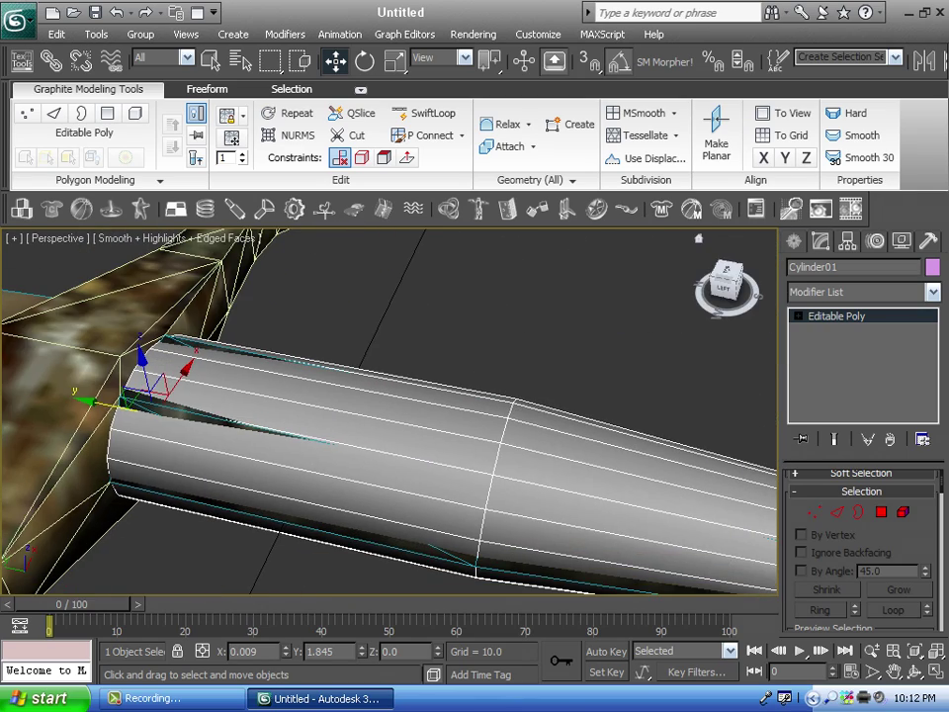
pyautogui.click(847, 241)
pyautogui.click(863, 358)
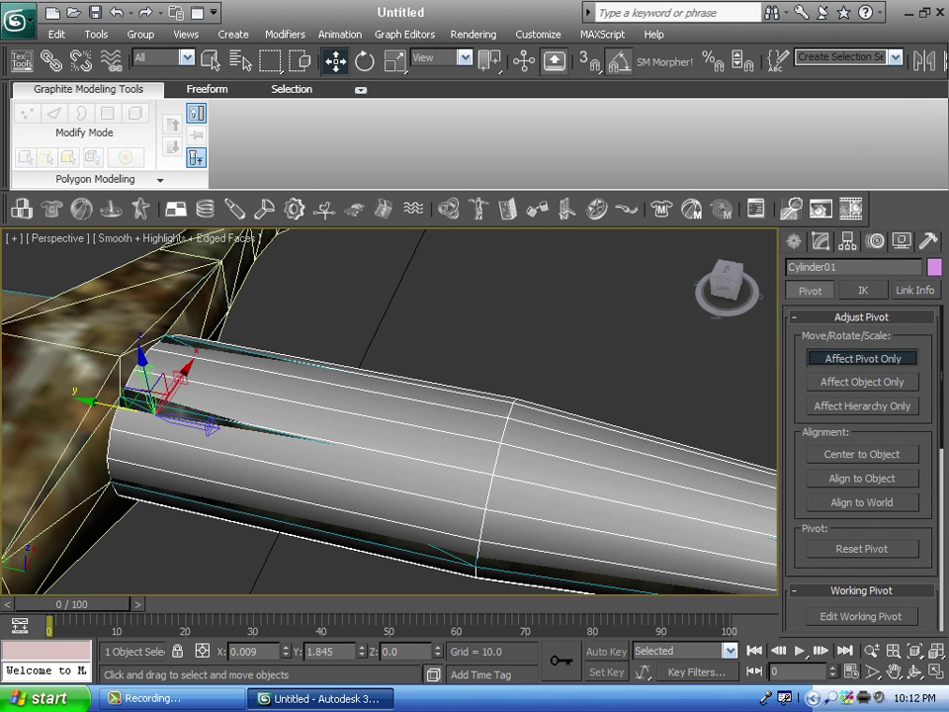
pyautogui.moveTo(111, 405); pyautogui.dragTo(448, 475)
pyautogui.moveTo(448, 475); pyautogui.dragTo(383, 474, button='middle')
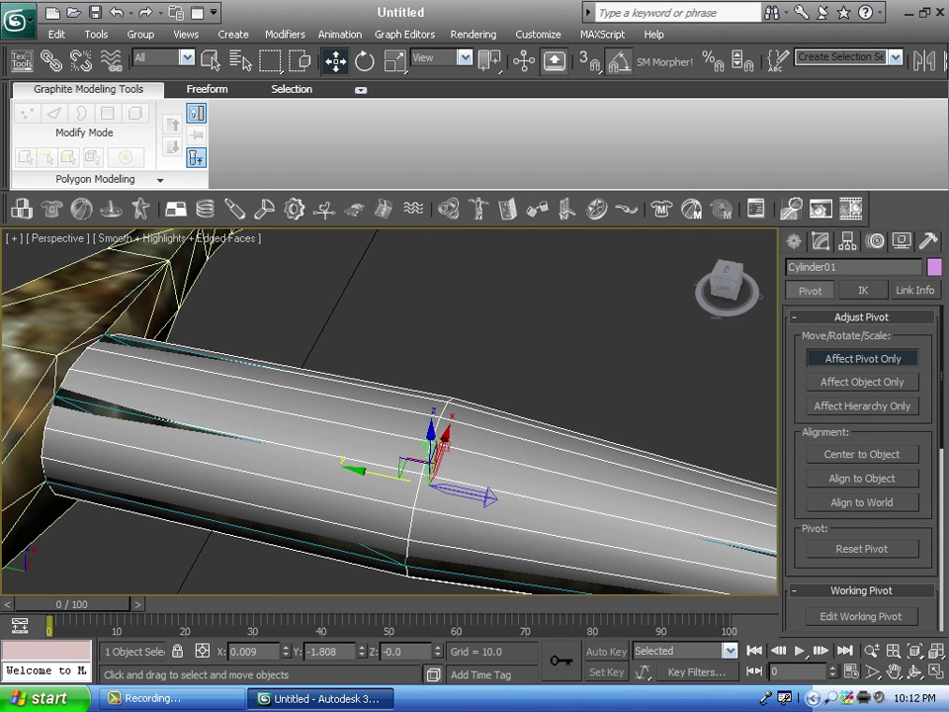
pyautogui.click(864, 358)
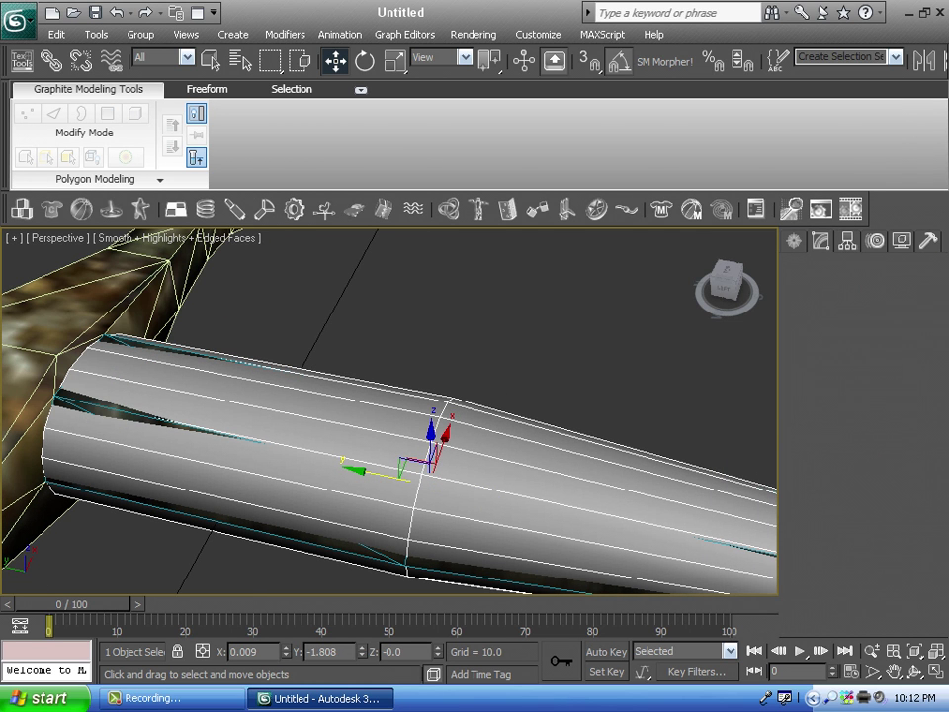
pyautogui.click(821, 241)
# - Inspect the new handle against the crossguard and pommel, and enlarge the viewport with Expert Mode
pyautogui.scroll(-5, 337, 355)
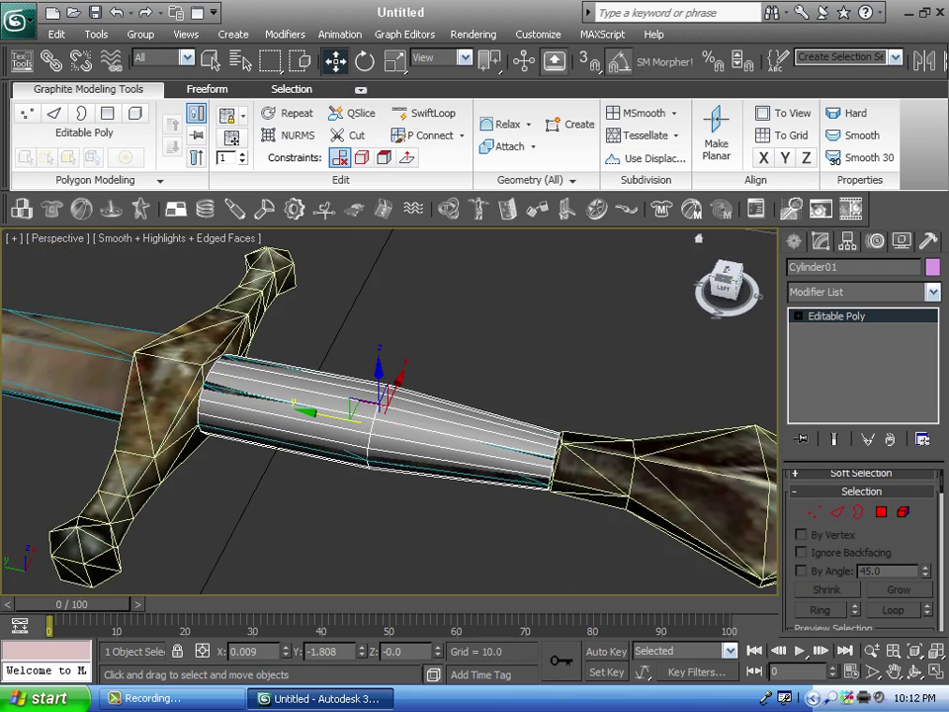
pyautogui.moveTo(727, 284)
pyautogui.mouseDown()
pyautogui.moveTo(744, 206)
pyautogui.moveTo(739, 247)
pyautogui.moveTo(716, 280)
pyautogui.mouseUp()
pyautogui.scroll(3, 396, 385)
pyautogui.moveTo(396, 386); pyautogui.dragTo(519, 443, button='middle')
pyautogui.scroll(-2, 281, 356)
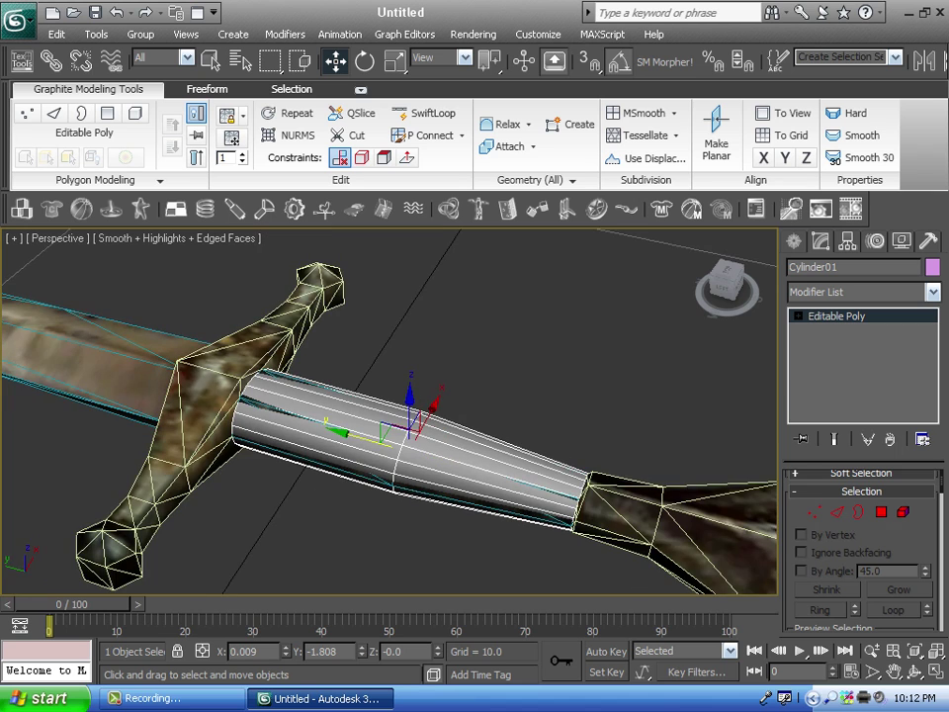
pyautogui.scroll(4, 396, 365)
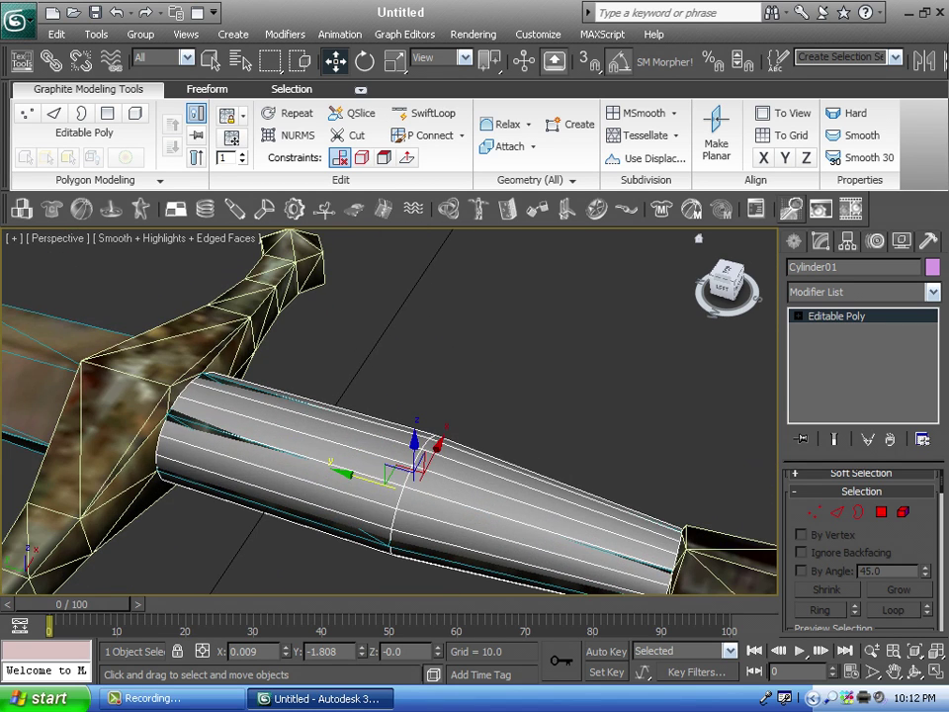
pyautogui.moveTo(727, 281)
pyautogui.mouseDown()
pyautogui.moveTo(725, 259)
pyautogui.moveTo(728, 272)
pyautogui.mouseUp()
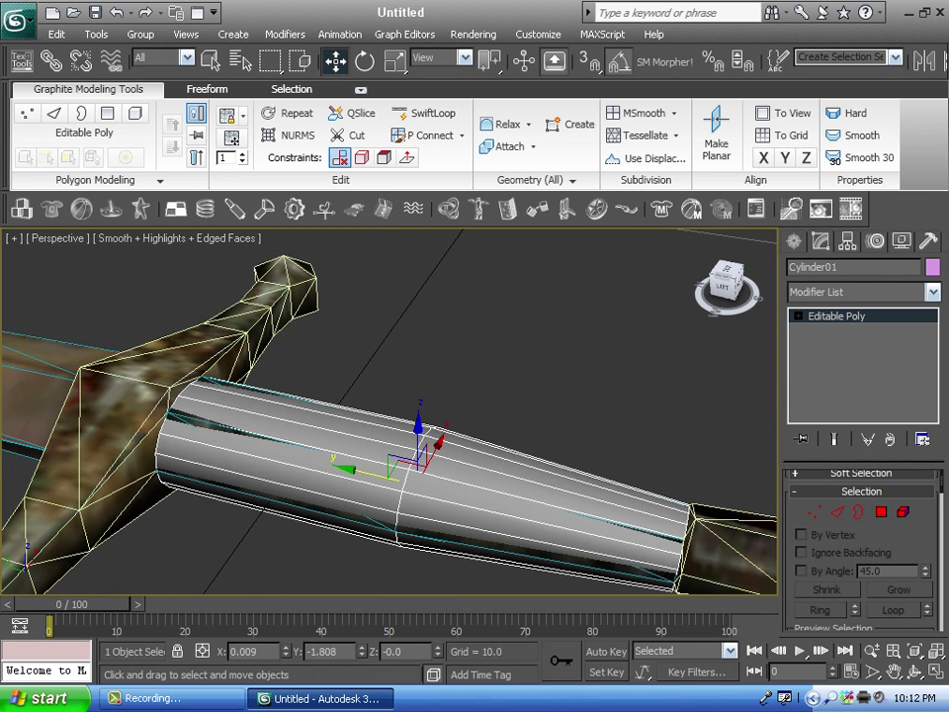
pyautogui.scroll(-2, 436, 396)
pyautogui.moveTo(435, 396); pyautogui.dragTo(455, 382, button='middle')
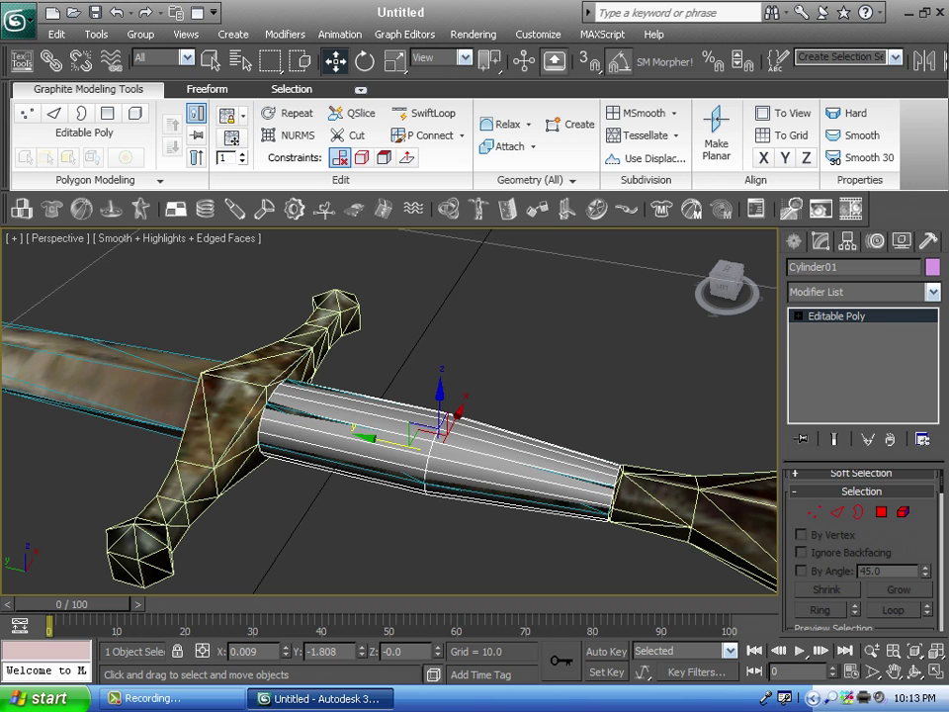
pyautogui.hotkey('ctrl', 'x')
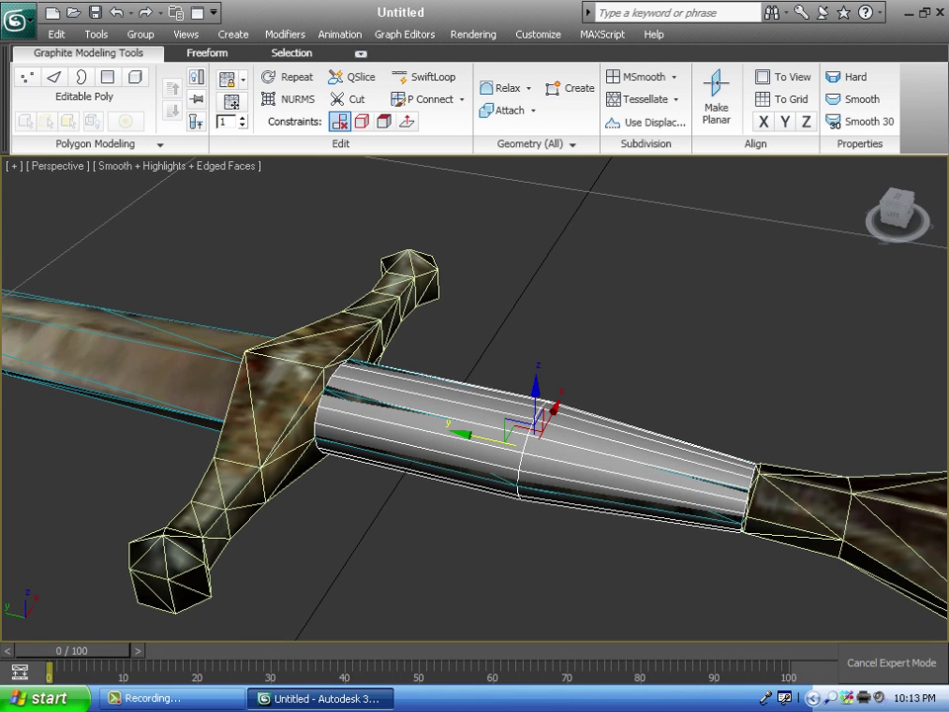
# - Leave Expert Mode and undo the last change made to the handle
pyautogui.hotkey('ctrl', 'x')
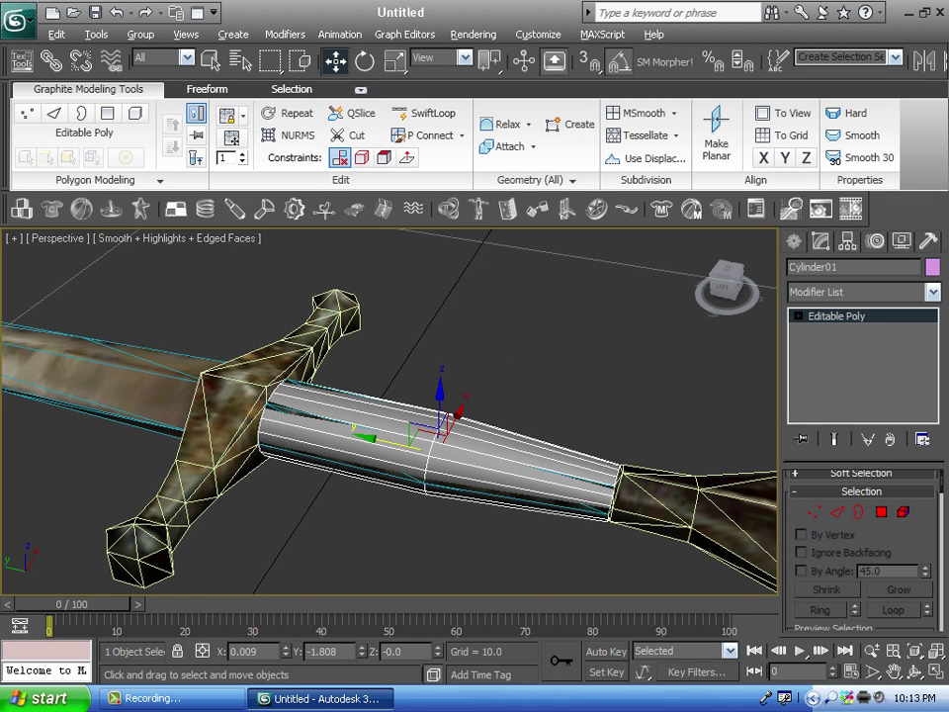
pyautogui.hotkey('ctrl', 'z')
pyautogui.moveTo(435, 396); pyautogui.dragTo(511, 406, button='middle')
pyautogui.scroll(2, 426, 395)
pyautogui.scroll(3, 474, 415)
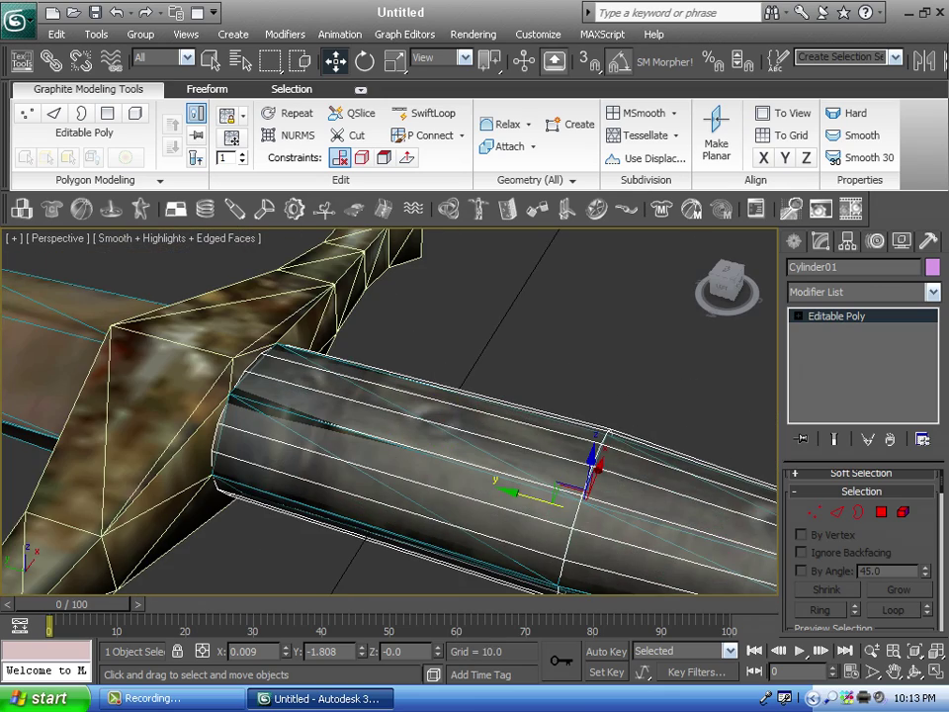
pyautogui.moveTo(511, 406); pyautogui.dragTo(344, 357, button='middle')
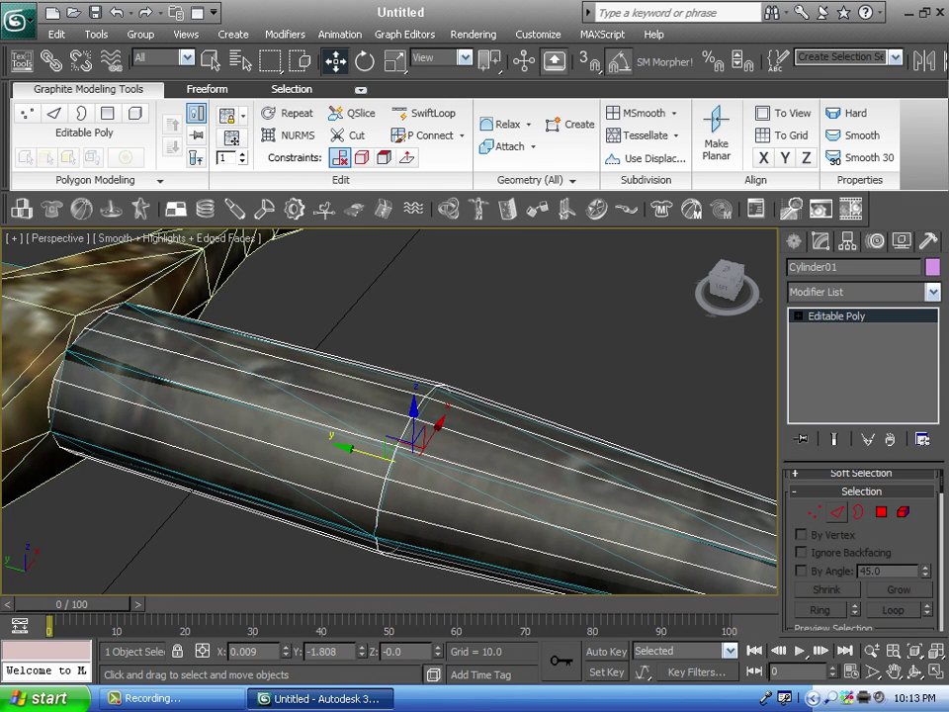
# - Insert an edge loop around the cylinder near its pommel end with SwiftLoop in edge editing
pyautogui.click(836, 512)
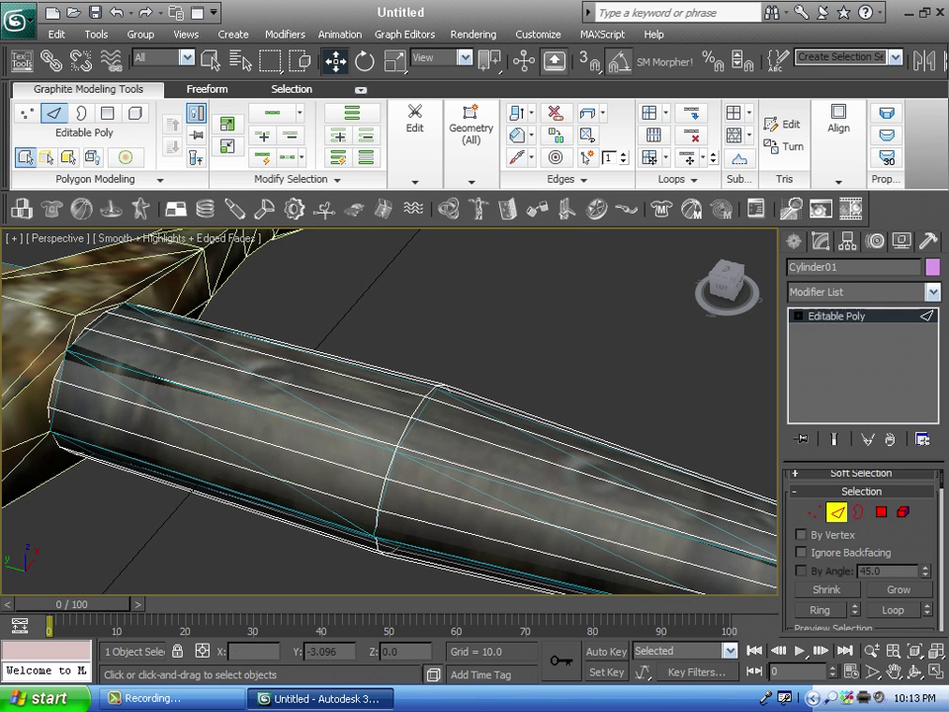
pyautogui.moveTo(396, 415); pyautogui.dragTo(321, 351, button='middle')
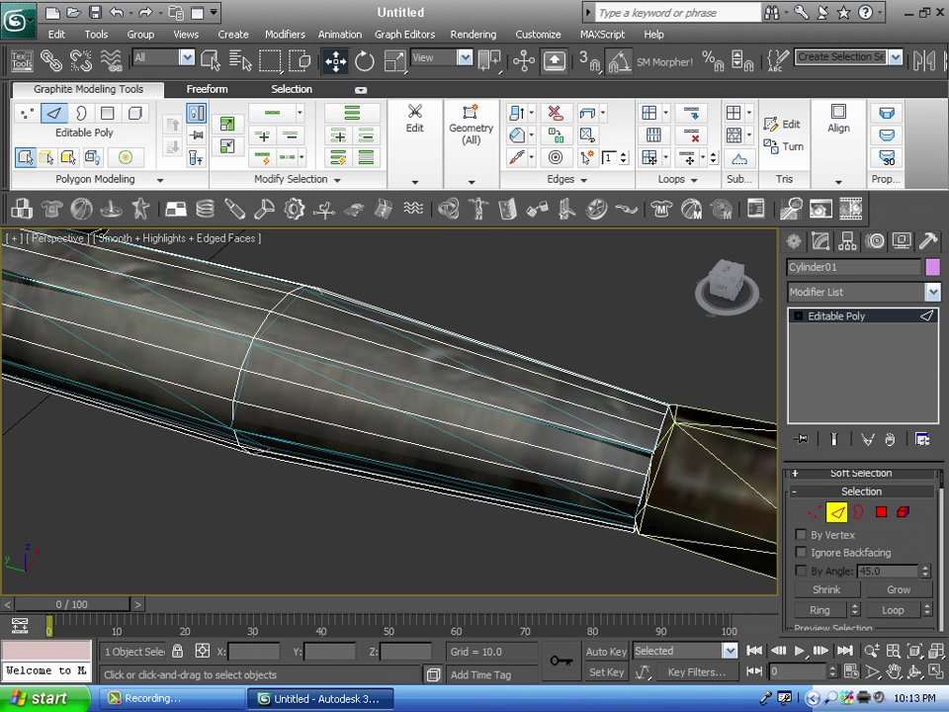
pyautogui.moveTo(414, 143)
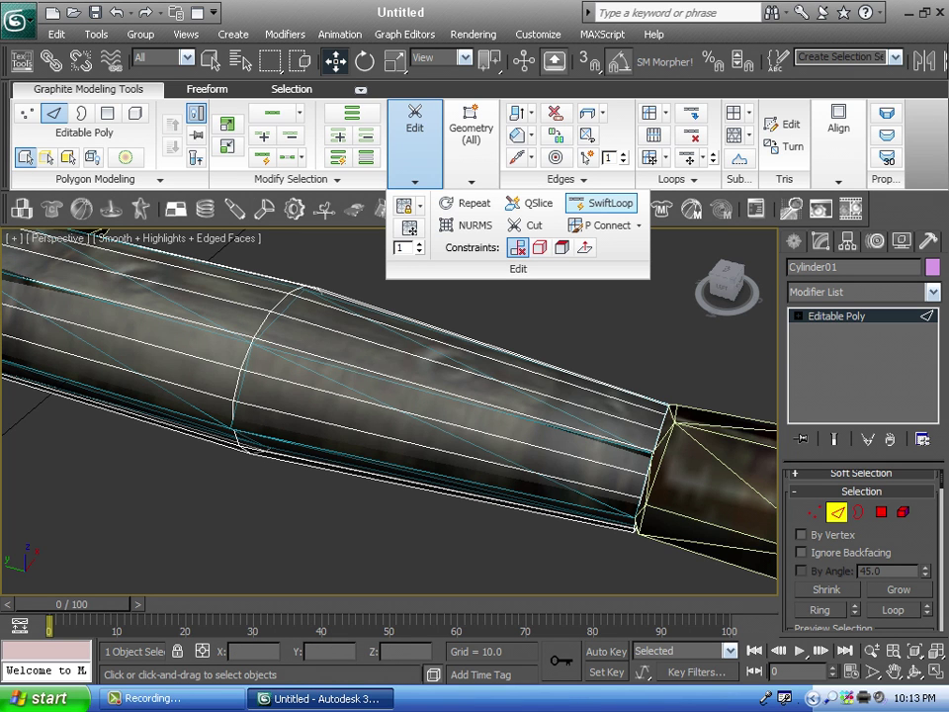
pyautogui.click(603, 203)
pyautogui.moveTo(633, 435); pyautogui.dragTo(494, 425, button='middle')
pyautogui.scroll(2, 514, 426)
pyautogui.keyDown('alt'); pyautogui.moveTo(564, 425); pyautogui.dragTo(481, 432, button='middle'); pyautogui.keyUp('alt')
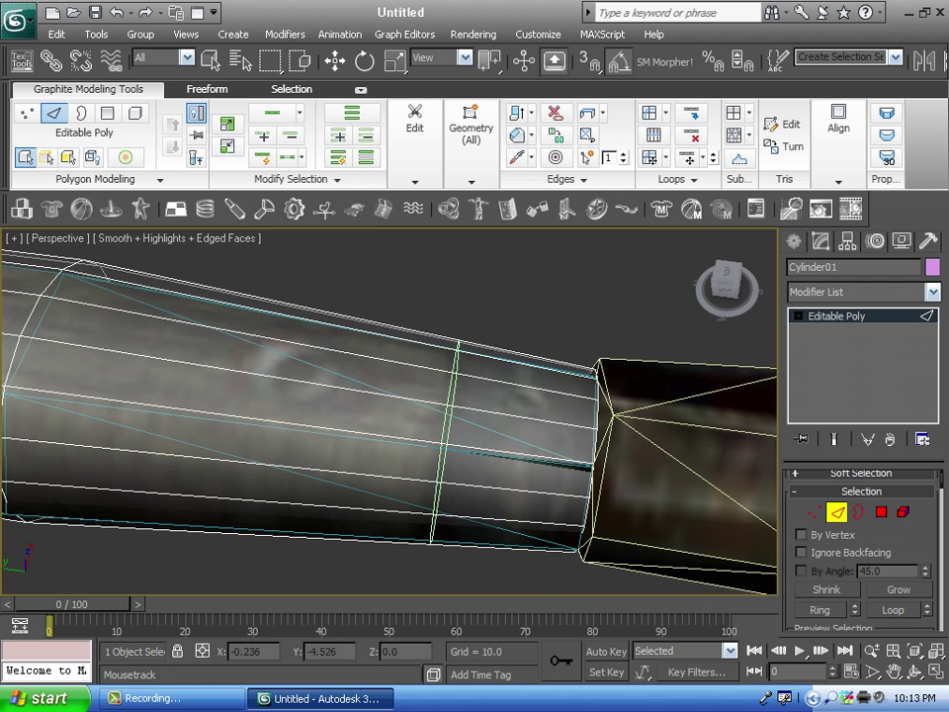
pyautogui.click(447, 435)
# - Insert a matching edge loop around the cylinder near the crossguard and finish SwiftLoop
pyautogui.scroll(-3, 435, 430)
pyautogui.moveTo(287, 415); pyautogui.dragTo(647, 470, button='middle')
pyautogui.scroll(4, 445, 435)
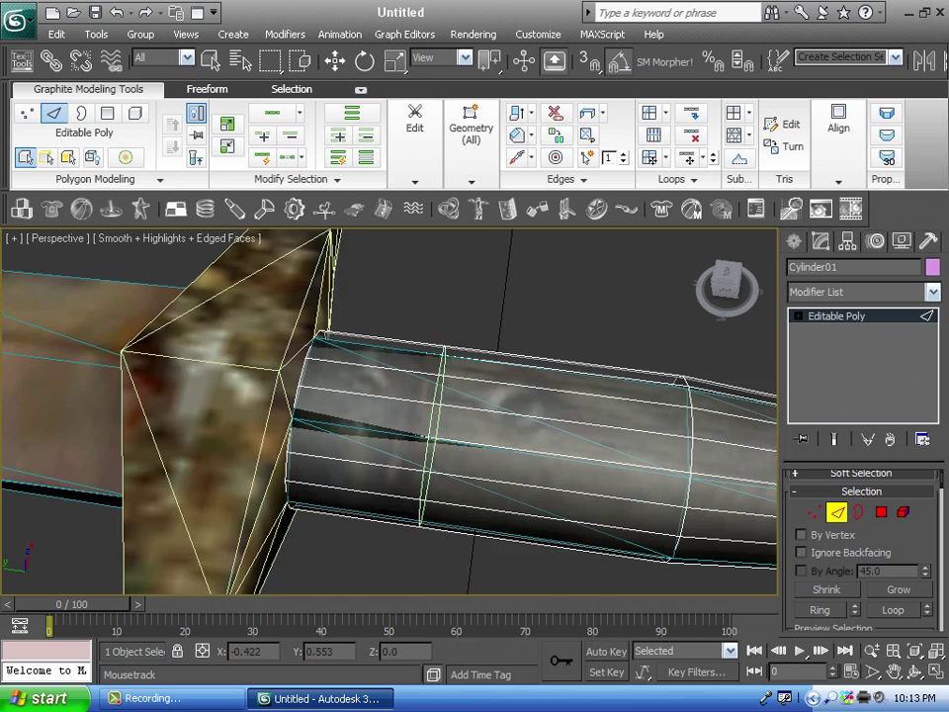
pyautogui.click(457, 435)
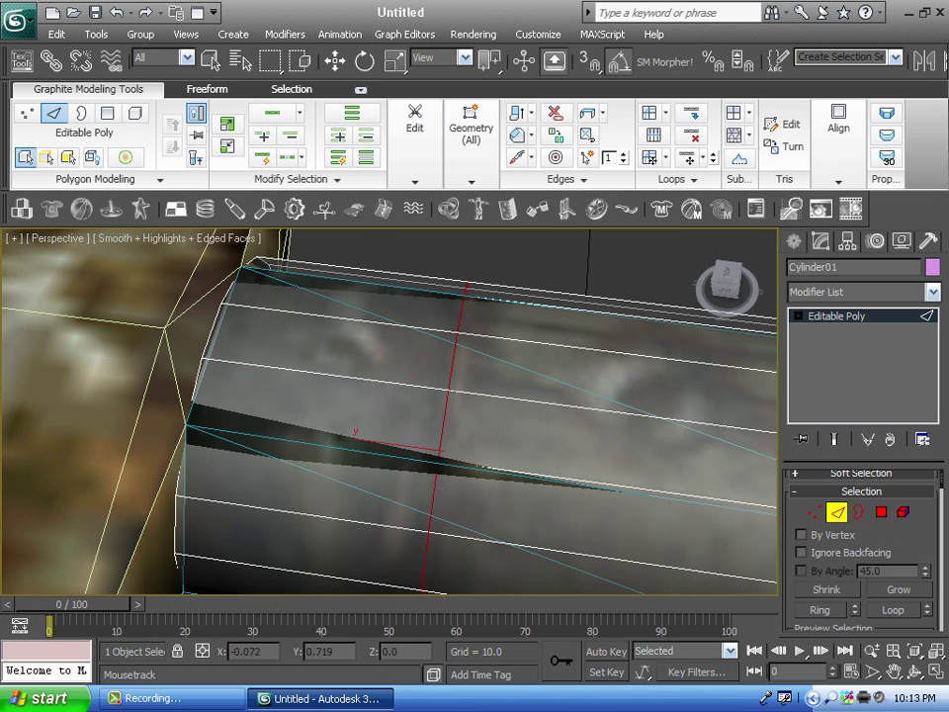
pyautogui.scroll(-2, 541, 445)
pyautogui.moveTo(542, 445); pyautogui.dragTo(463, 445, button='middle')
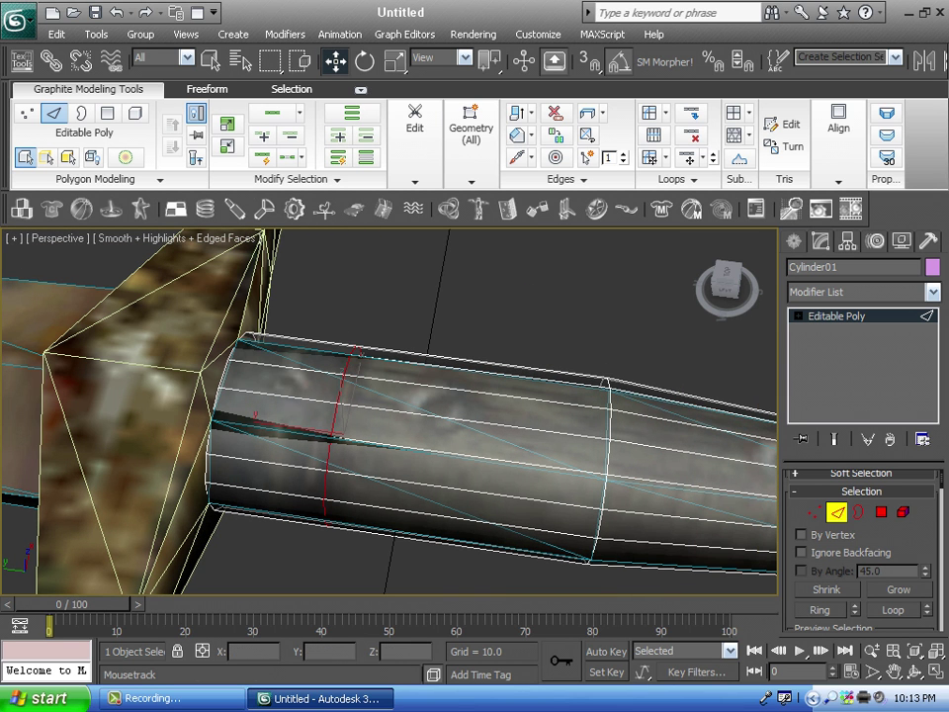
pyautogui.rightClick(462, 444)
# - Select the edge loop near the crossguard, move it about 0.019 along Y, and clear the selection
pyautogui.moveTo(341, 426); pyautogui.dragTo(406, 427, button='middle')
pyautogui.scroll(3, 405, 427)
pyautogui.click(412, 431)
pyautogui.click(405, 427)
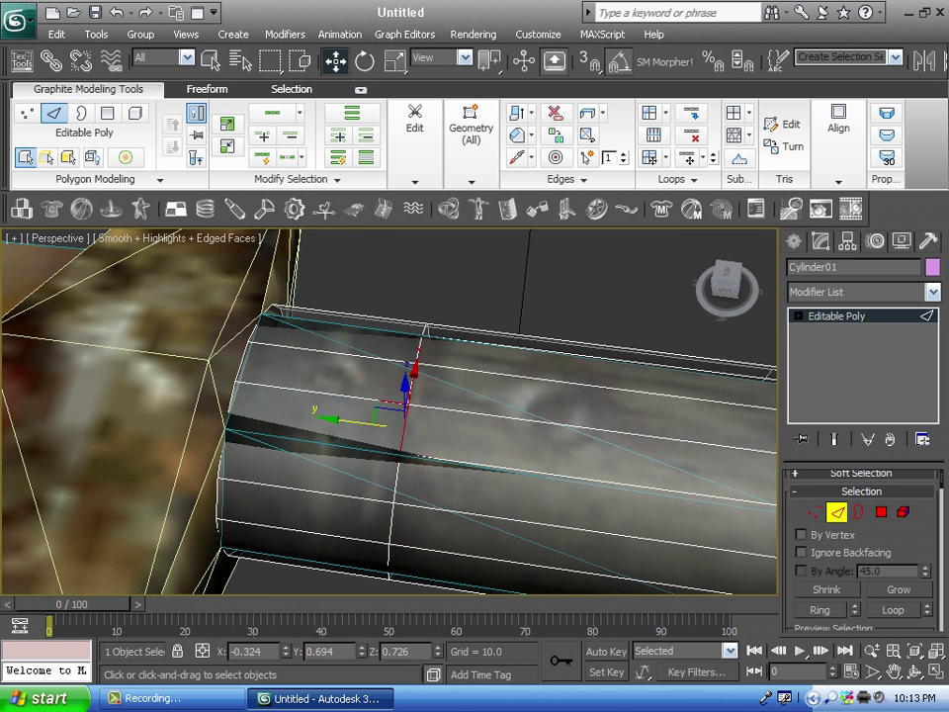
pyautogui.moveTo(405, 425); pyautogui.dragTo(333, 409, button='middle')
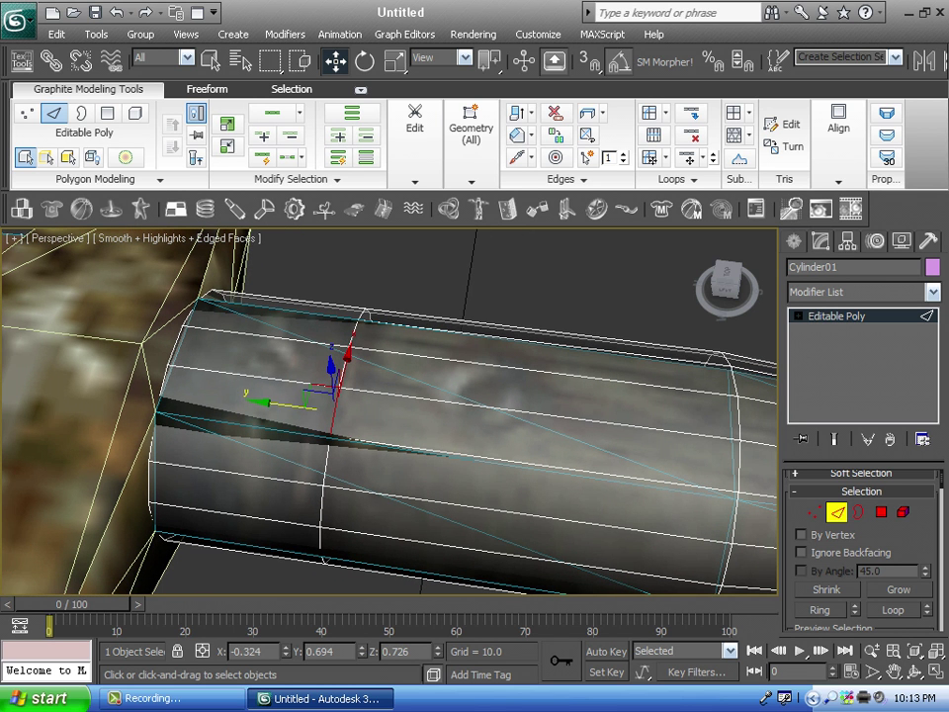
pyautogui.moveTo(334, 409); pyautogui.dragTo(398, 413, button='middle')
pyautogui.moveTo(372, 427); pyautogui.dragTo(362, 427)
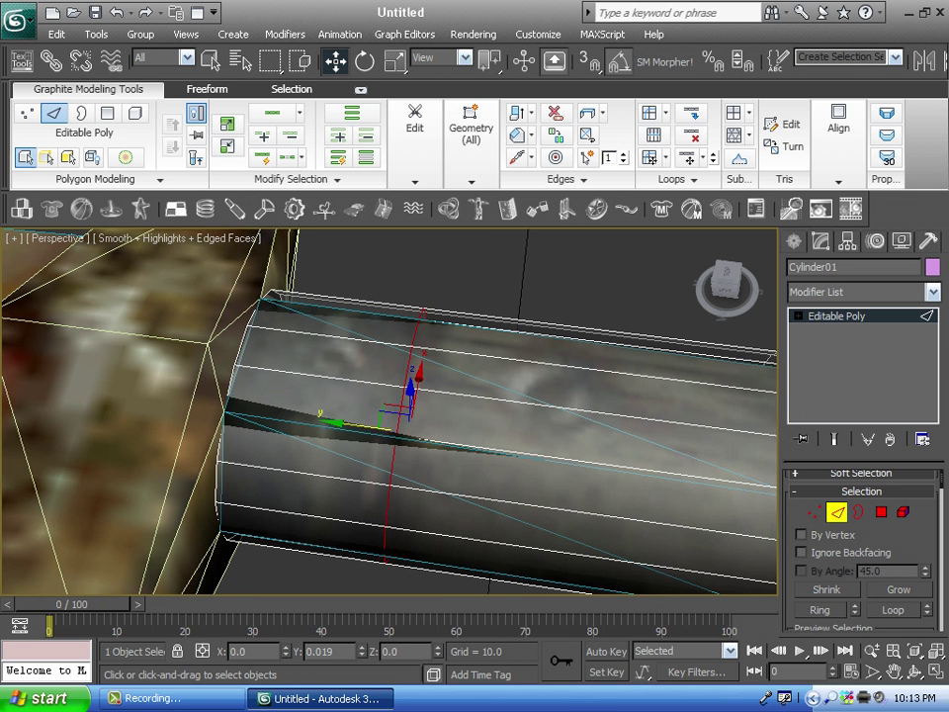
pyautogui.click(425, 582)
# - Examine the spacing of the new edge loops along the handle from the crossguard to the pommel
pyautogui.scroll(-5, 445, 494)
pyautogui.moveTo(494, 445); pyautogui.dragTo(344, 420, button='middle')
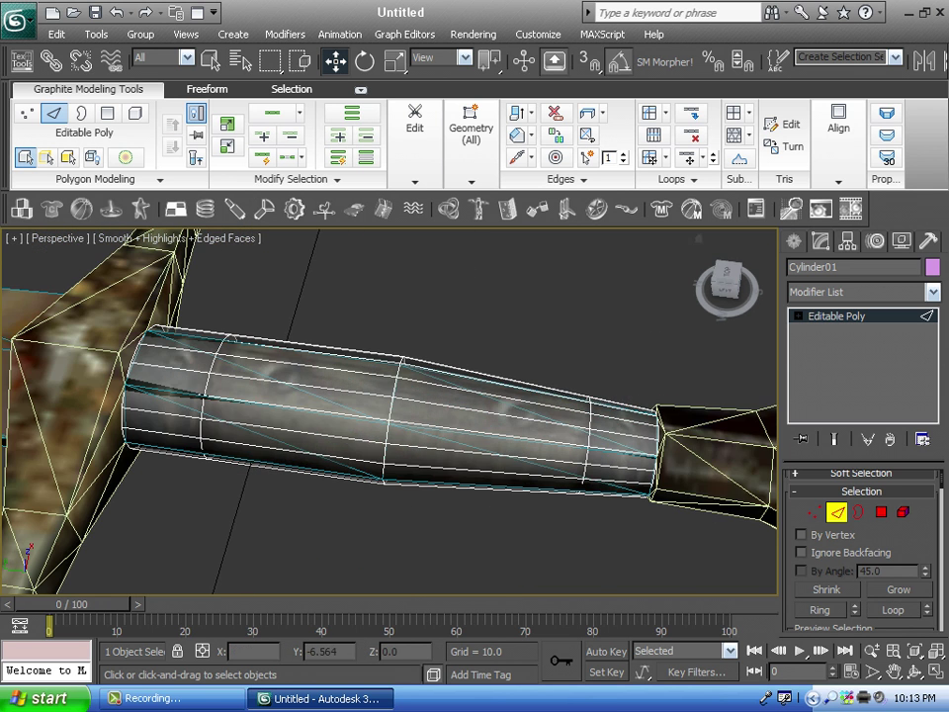
pyautogui.moveTo(727, 274)
pyautogui.mouseDown()
pyautogui.moveTo(664, 269)
pyautogui.moveTo(698, 285)
pyautogui.moveTo(719, 277)
pyautogui.mouseUp()
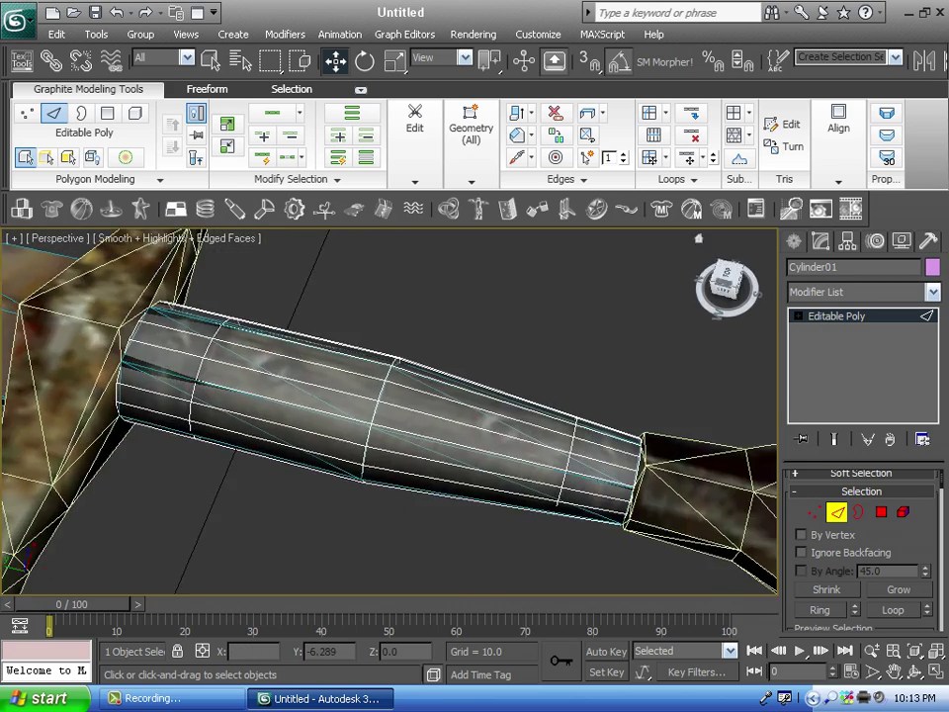
pyautogui.scroll(3, 445, 396)
pyautogui.moveTo(415, 376); pyautogui.dragTo(529, 440, button='middle')
pyautogui.moveTo(724, 282)
pyautogui.mouseDown()
pyautogui.moveTo(704, 277)
pyautogui.moveTo(730, 287)
pyautogui.mouseUp()
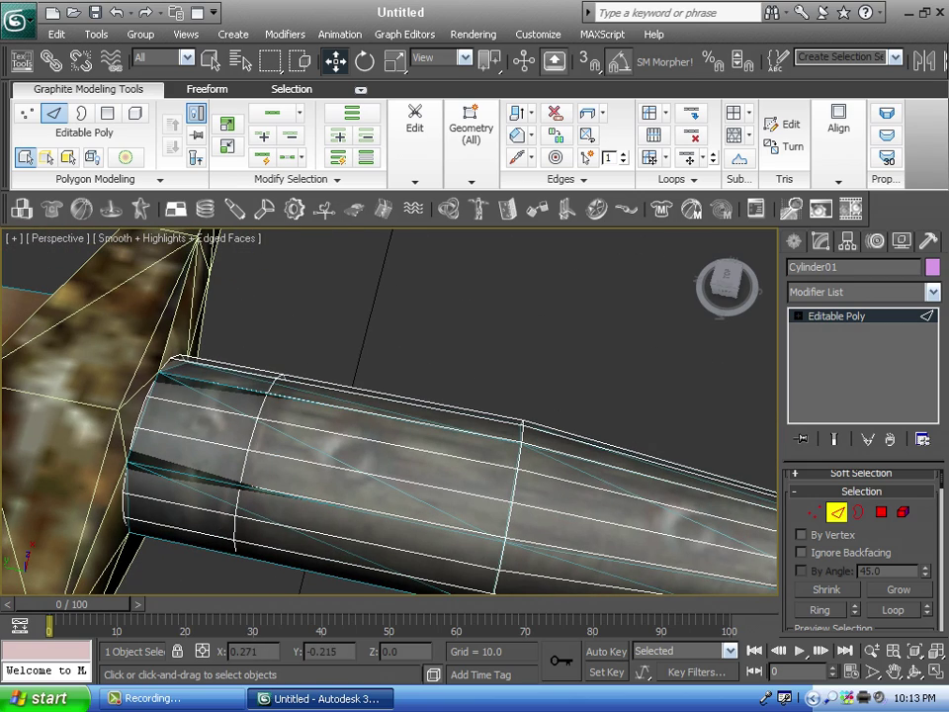
pyautogui.moveTo(594, 415); pyautogui.dragTo(305, 299, button='middle')
pyautogui.scroll(2, 390, 376)
pyautogui.scroll(-4, 390, 375)
pyautogui.moveTo(727, 282); pyautogui.dragTo(747, 279)
pyautogui.scroll(3, 389, 411)
# - Select the complete polygon bands around the cylinder at both the crossguard and pommel ends
pyautogui.click(882, 512)
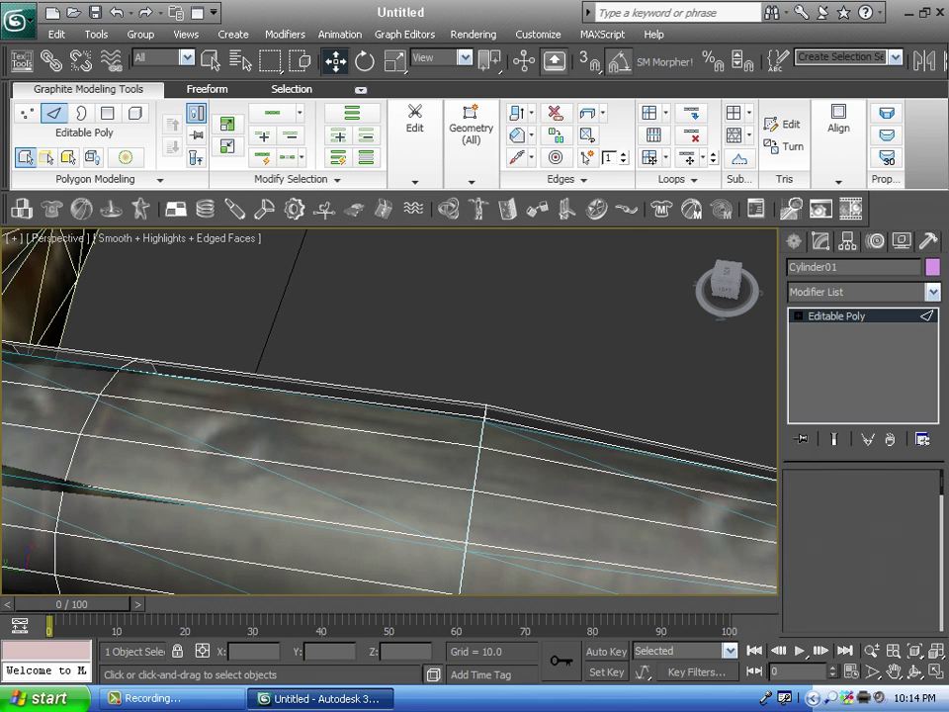
pyautogui.moveTo(484, 416); pyautogui.dragTo(218, 406, button='middle')
pyautogui.click(121, 456)
pyautogui.scroll(-3, 389, 411)
pyautogui.scroll(3, 390, 411)
pyautogui.keyDown('ctrl'); pyautogui.click(300, 463); pyautogui.keyUp('ctrl')
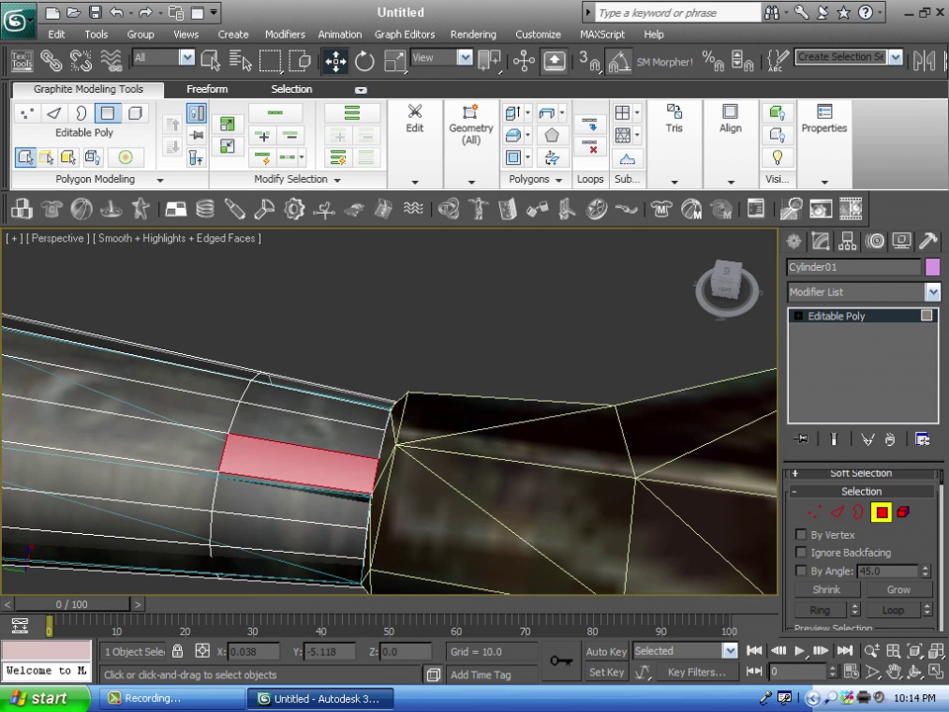
pyautogui.scroll(-2, 390, 411)
pyautogui.moveTo(252, 457); pyautogui.dragTo(743, 491, button='middle')
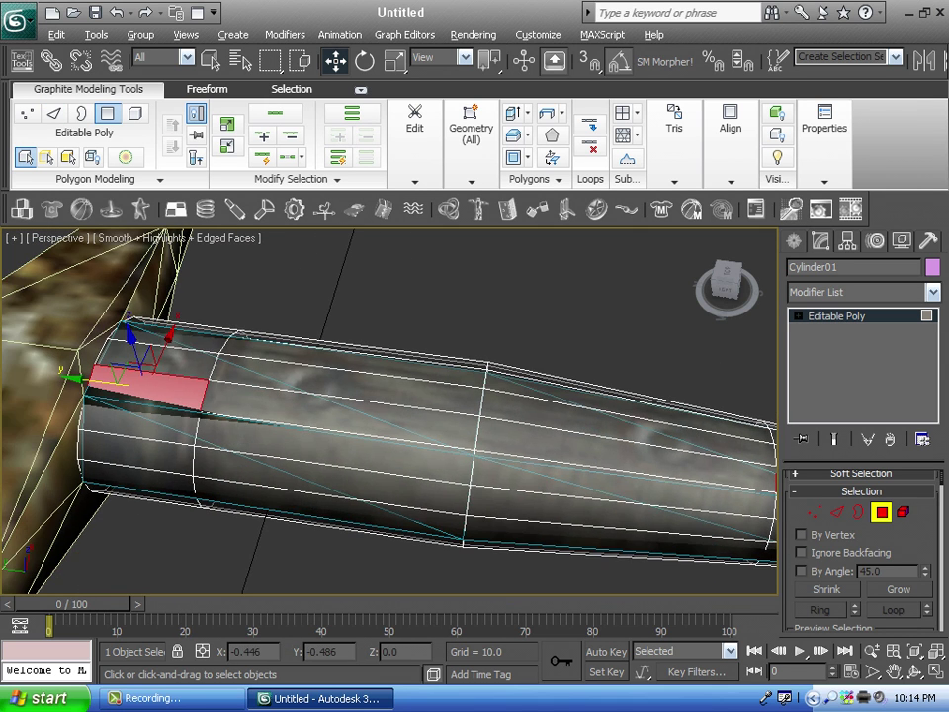
pyautogui.hotkey('alt', 'l')
pyautogui.moveTo(444, 420); pyautogui.dragTo(259, 437, button='middle')
pyautogui.keyDown('alt'); pyautogui.click(237, 433); pyautogui.keyUp('alt')
pyautogui.keyDown('alt'); pyautogui.click(396, 459); pyautogui.keyUp('alt')
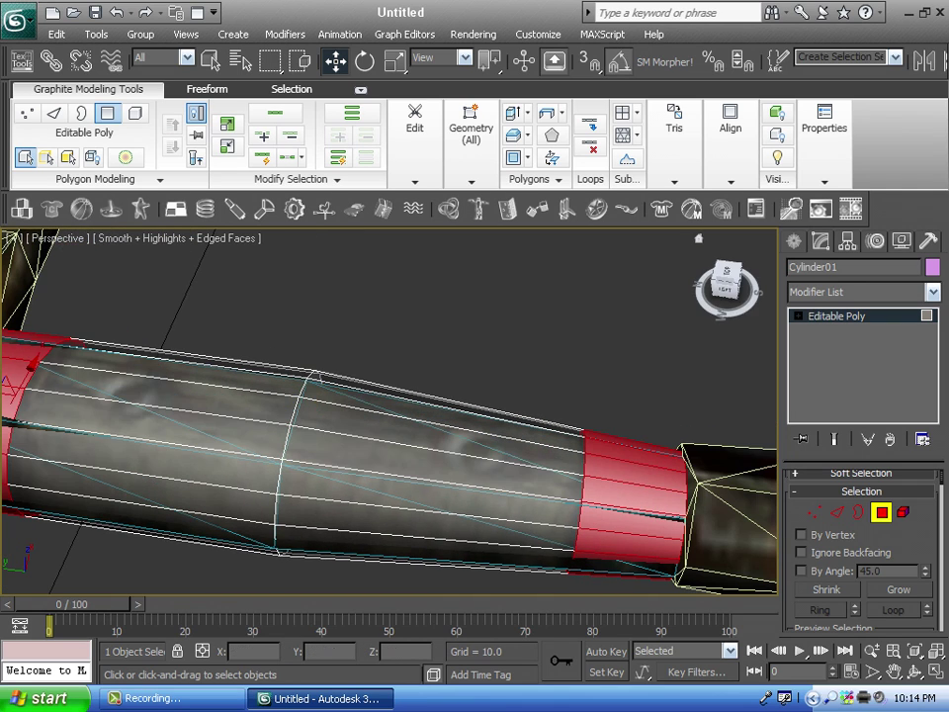
# - Extrude both selected polygon bands outward by Local Normal with a height of 0.098
pyautogui.moveTo(724, 287)
pyautogui.mouseDown()
pyautogui.moveTo(720, 259)
pyautogui.moveTo(733, 300)
pyautogui.moveTo(721, 287)
pyautogui.mouseUp()
pyautogui.scroll(3, 726, 296)
pyautogui.scroll(-6, 861, 550)
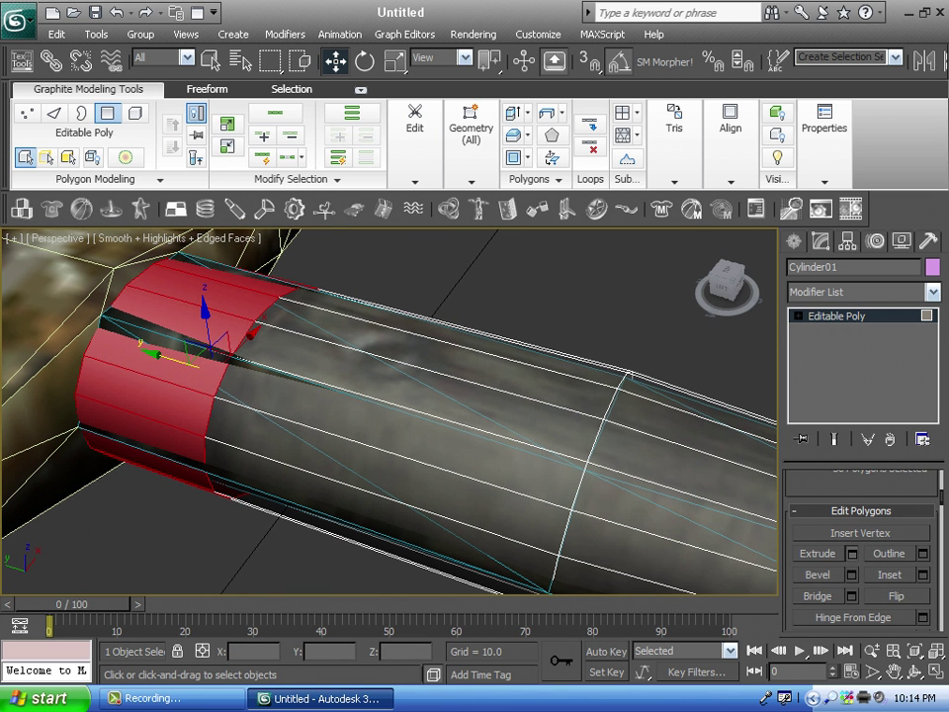
pyautogui.click(851, 554)
pyautogui.moveTo(593, 465); pyautogui.dragTo(610, 487, button='middle')
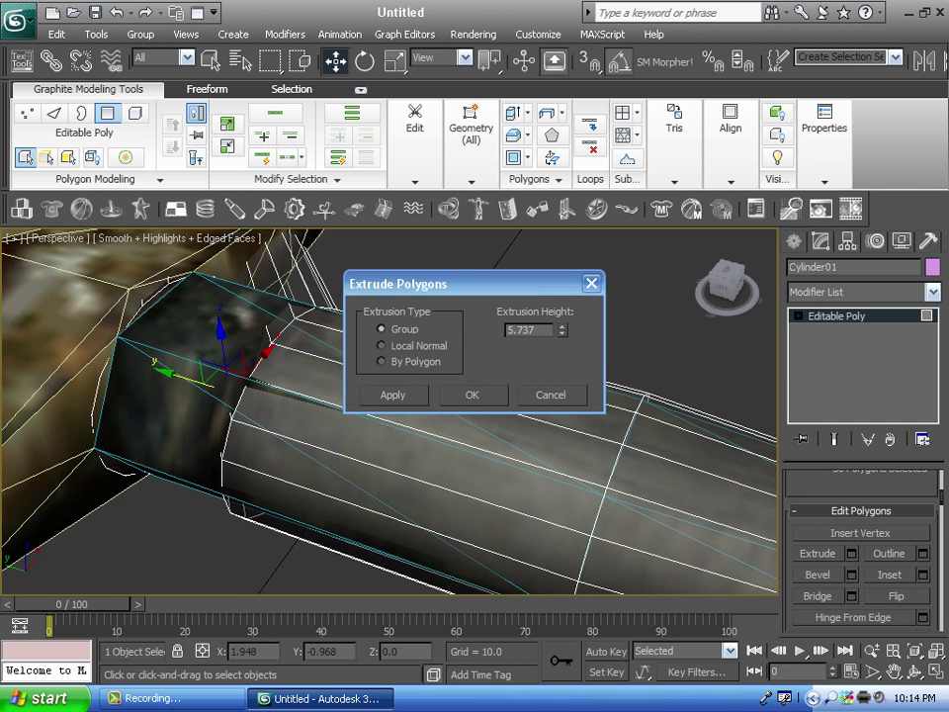
pyautogui.moveTo(562, 328); pyautogui.dragTo(561, 325)
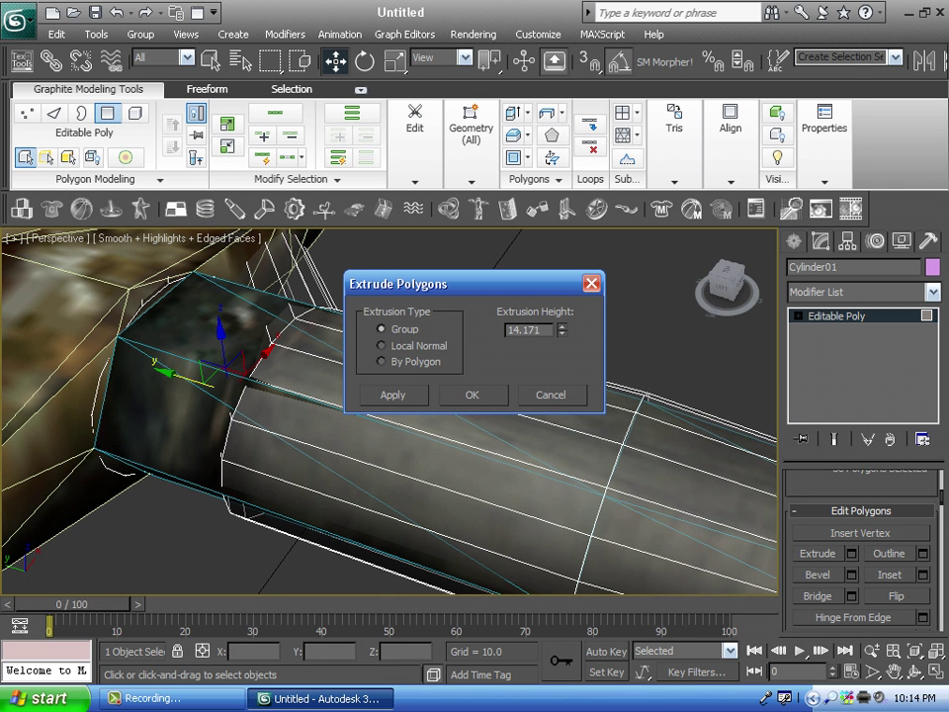
pyautogui.moveTo(562, 329); pyautogui.dragTo(562, 350)
pyautogui.click(382, 345)
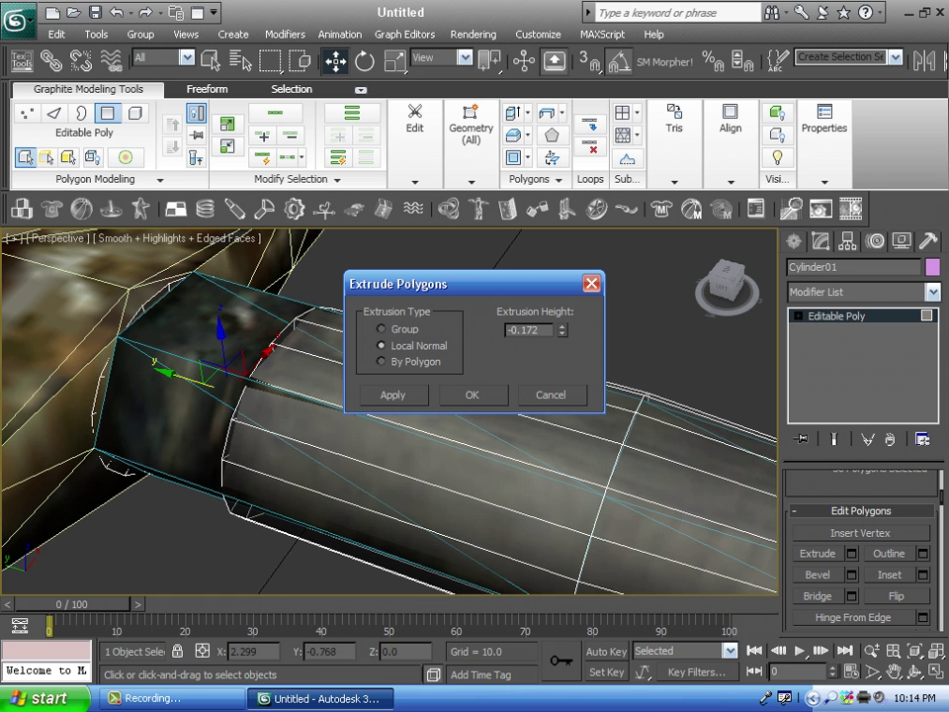
pyautogui.moveTo(562, 328); pyautogui.dragTo(561, 299)
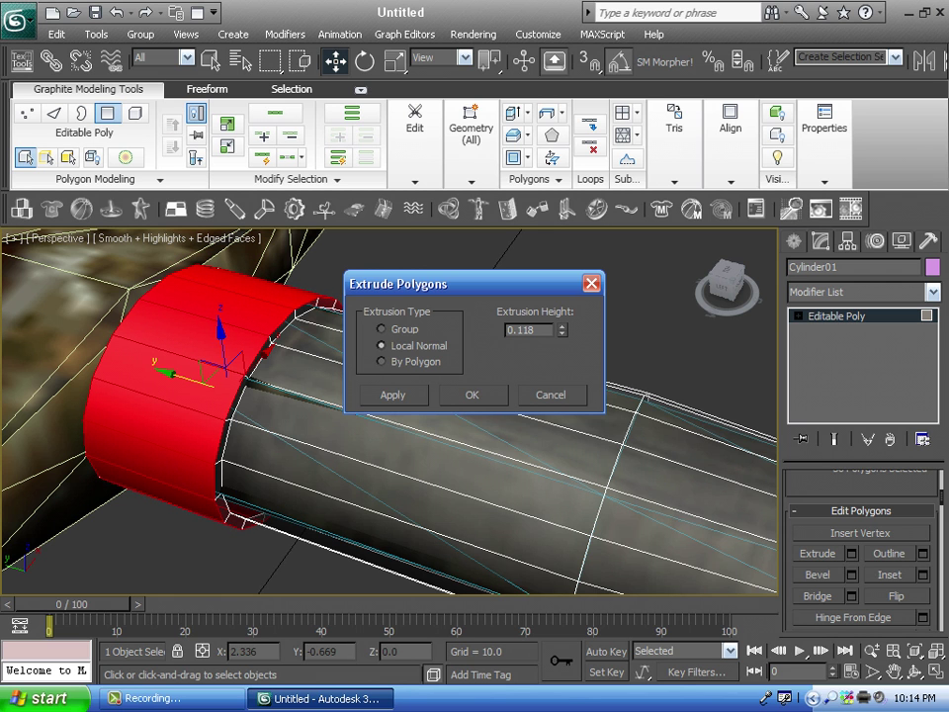
pyautogui.moveTo(561, 299); pyautogui.dragTo(561, 300)
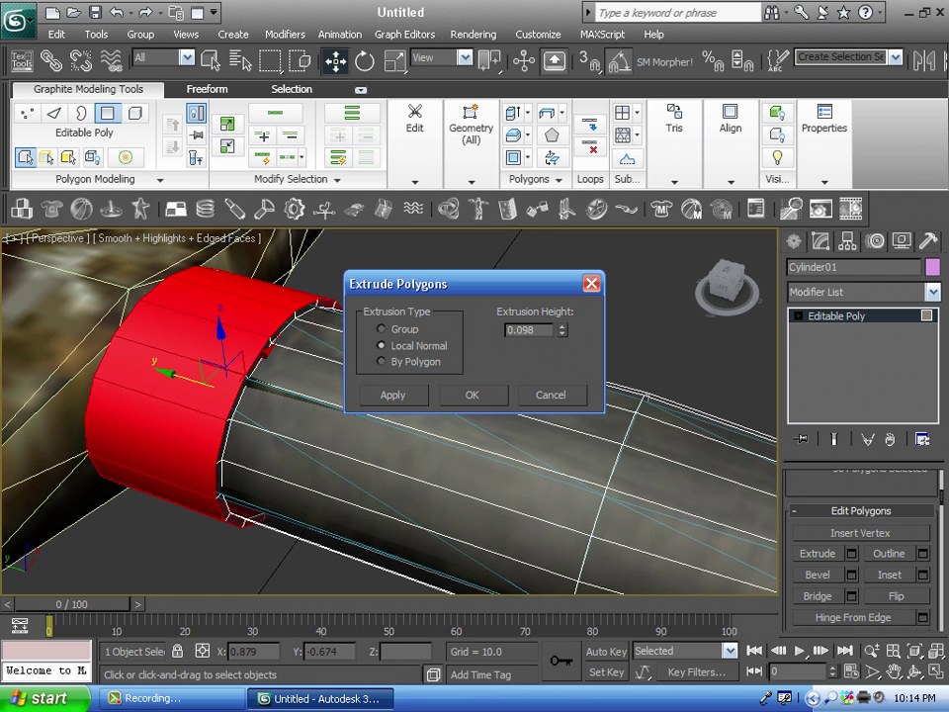
pyautogui.click(473, 395)
# - Inspect the extruded band at the pommel end, keeping the polygons of both bands selected
pyautogui.scroll(-3, 473, 394)
pyautogui.moveTo(553, 425); pyautogui.dragTo(134, 265, button='middle')
pyautogui.scroll(3, 390, 411)
pyautogui.keyDown('alt'); pyautogui.moveTo(390, 475); pyautogui.dragTo(475, 568, button='middle'); pyautogui.keyUp('alt')
pyautogui.click(440, 470)
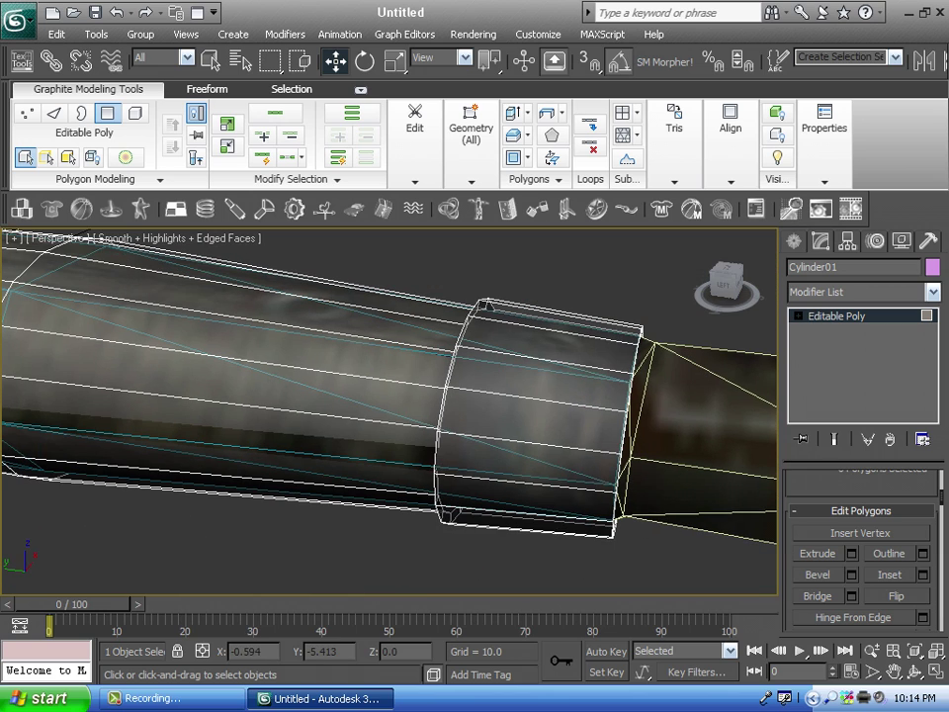
pyautogui.hotkey('ctrl', 'z')
pyautogui.moveTo(563, 395); pyautogui.dragTo(564, 408, button='middle')
pyautogui.moveTo(724, 285); pyautogui.dragTo(694, 302)
pyautogui.moveTo(554, 435); pyautogui.dragTo(692, 435, button='middle')
pyautogui.scroll(-3, 692, 435)
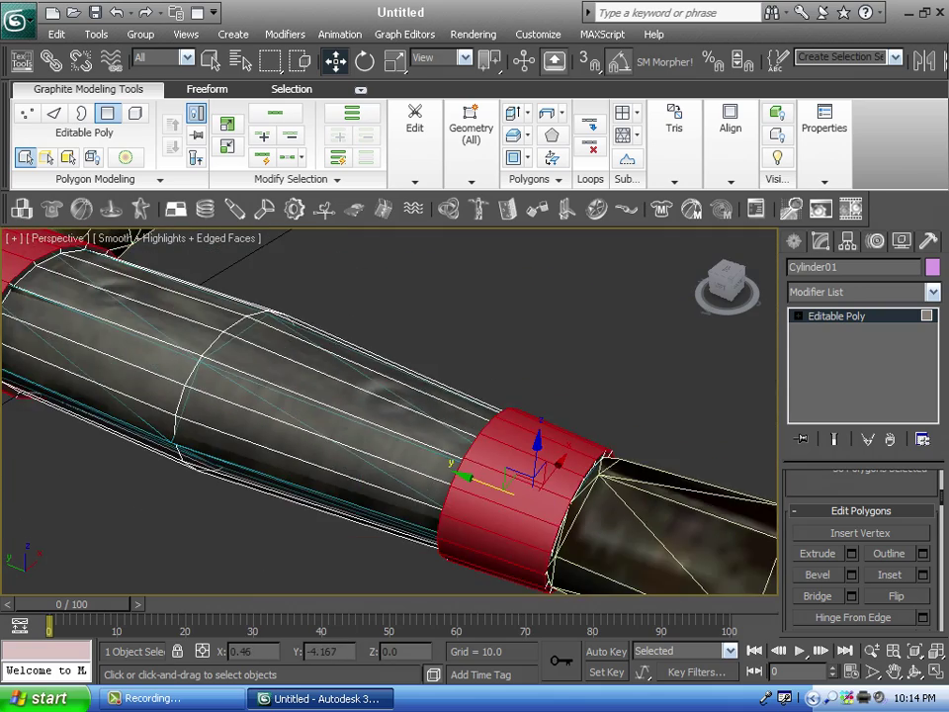
# - Scale the outer polygons of both bands along Y to about 80% to slope the collar edges
pyautogui.moveTo(218, 346); pyautogui.dragTo(672, 484, button='middle')
pyautogui.scroll(3, 407, 401)
pyautogui.press('r')
pyautogui.scroll(-2, 712, 505)
pyautogui.moveTo(720, 282); pyautogui.dragTo(747, 278)
pyautogui.moveTo(633, 395); pyautogui.dragTo(638, 434, button='middle')
pyautogui.scroll(2, 652, 435)
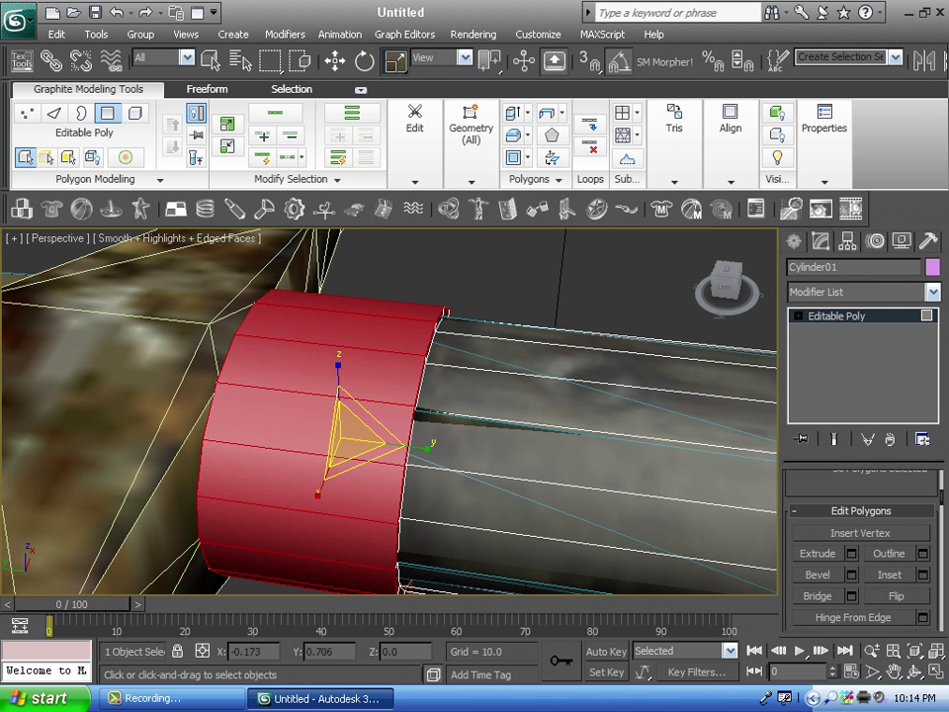
pyautogui.moveTo(415, 447); pyautogui.dragTo(407, 460)
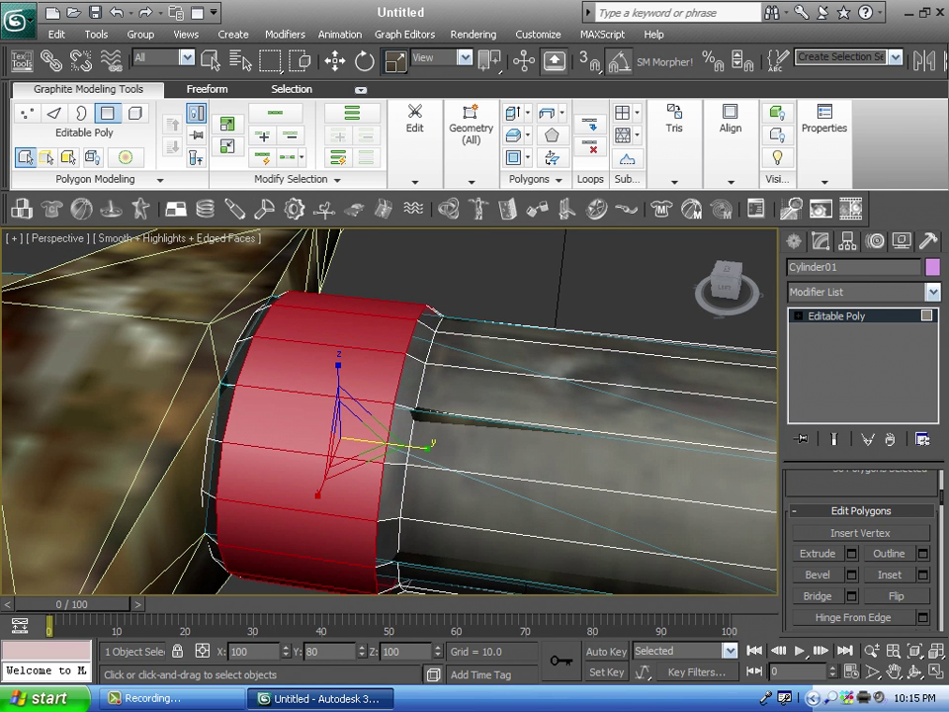
pyautogui.moveTo(406, 456); pyautogui.dragTo(399, 451)
# - Inspect the sloped collars at both ends of the handle from the side and underneath
pyautogui.scroll(-3, 368, 435)
pyautogui.moveTo(368, 435); pyautogui.dragTo(104, 390, button='middle')
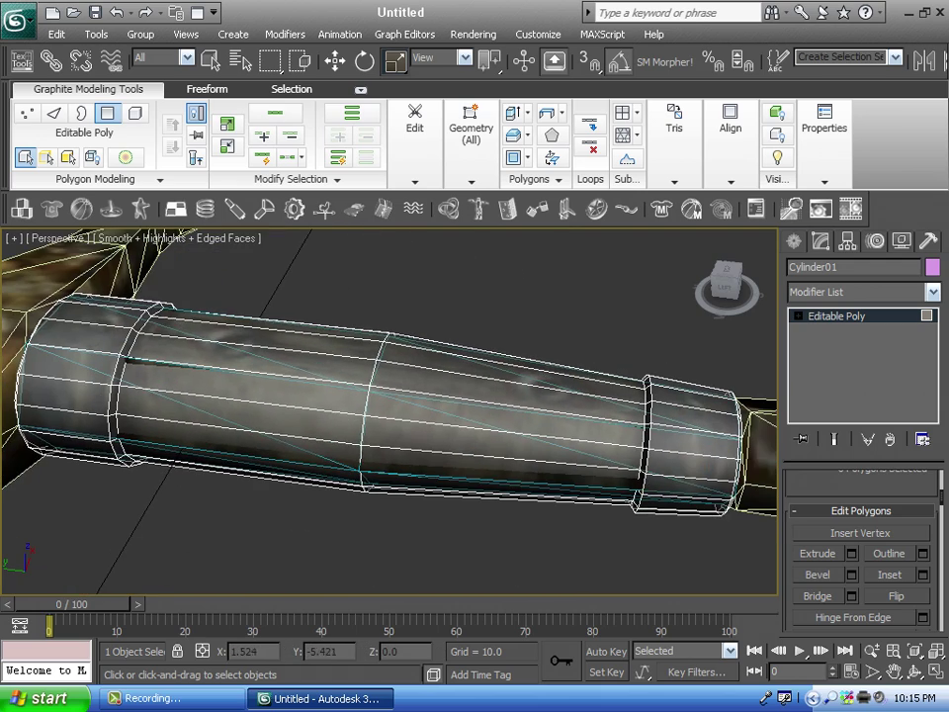
pyautogui.keyDown('alt'); pyautogui.moveTo(395, 405); pyautogui.dragTo(242, 380, button='middle'); pyautogui.keyUp('alt')
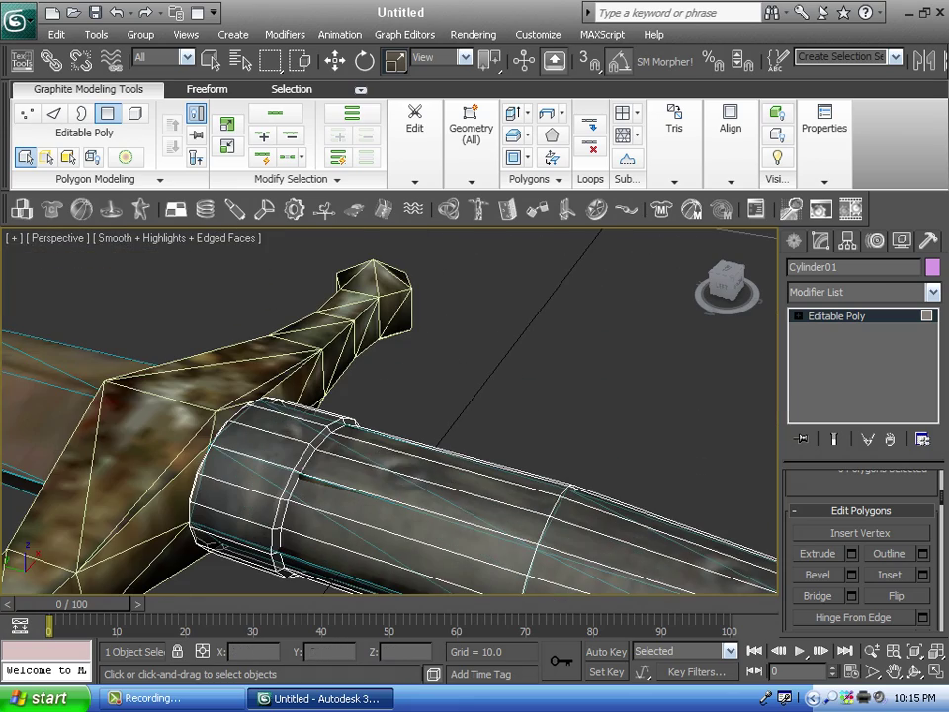
pyautogui.scroll(4, 860, 554)
pyautogui.scroll(-5, 445, 426)
pyautogui.scroll(4, 389, 393)
pyautogui.moveTo(465, 436); pyautogui.dragTo(381, 397, button='middle')
pyautogui.scroll(2, 389, 411)
pyautogui.click(722, 285)
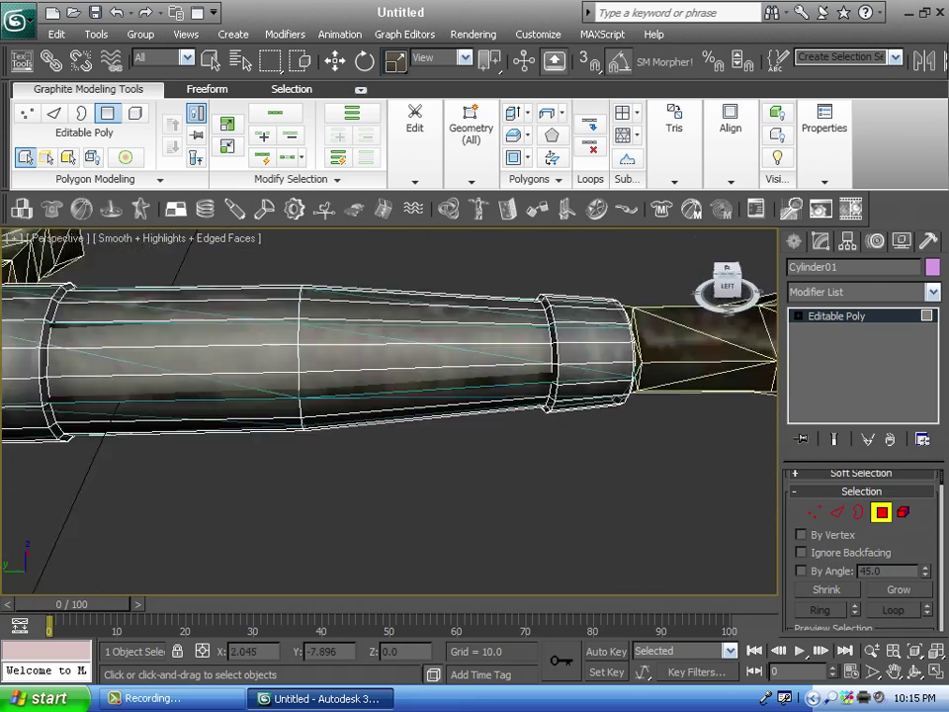
pyautogui.moveTo(724, 283); pyautogui.dragTo(689, 223)
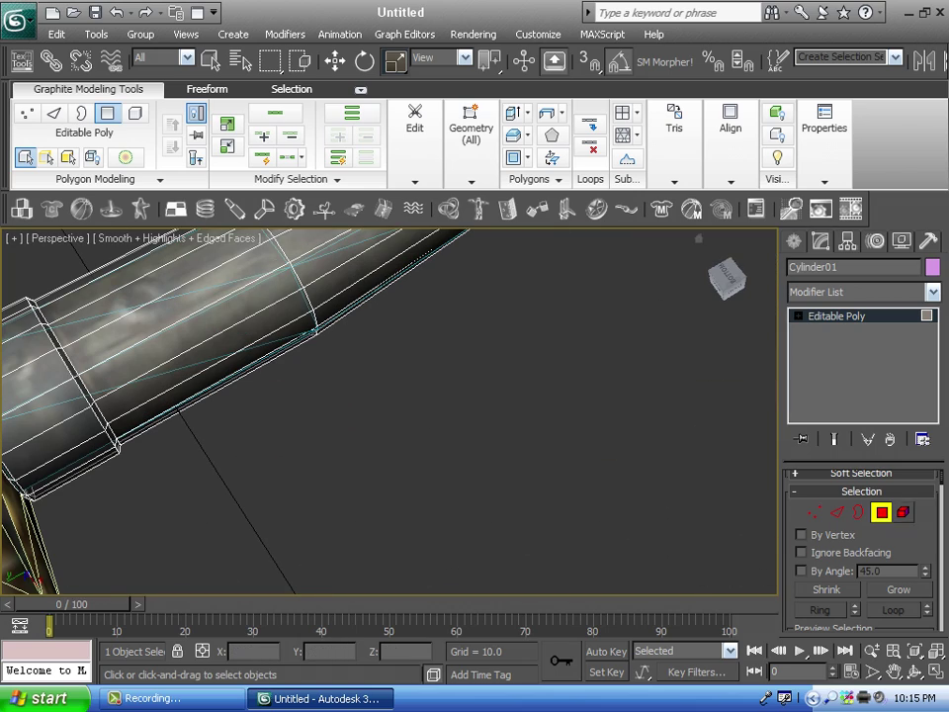
# - Leave polygon editing and switch to the Move tool for the whole cylinder
pyautogui.click(881, 512)
pyautogui.press('w')
pyautogui.moveTo(739, 287); pyautogui.dragTo(730, 393)
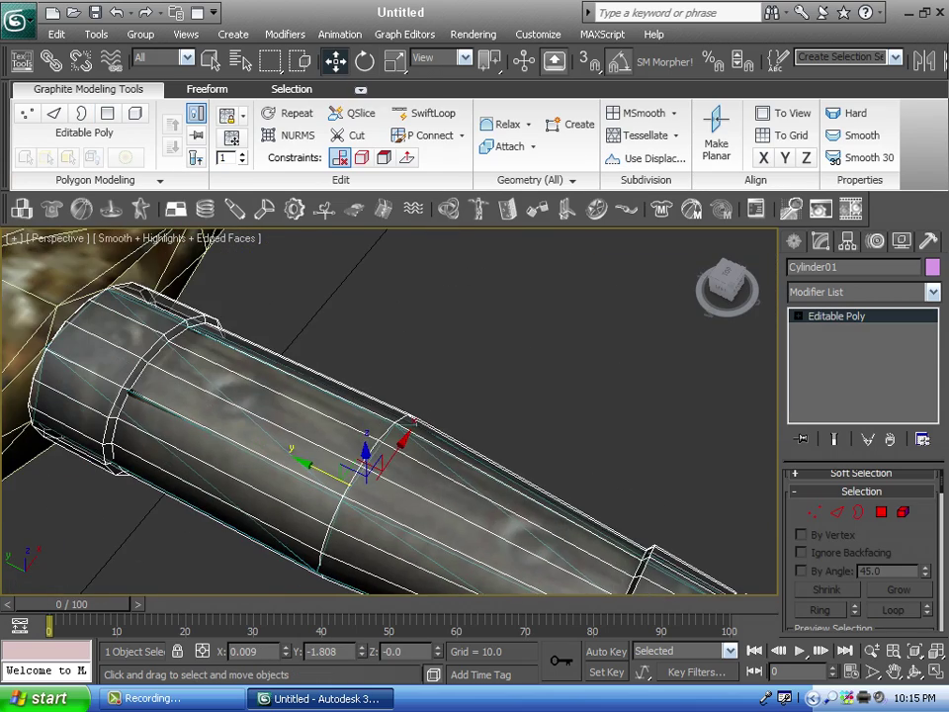
# - Show viewport statistics with polygon, triangle and vertex counts plus frames per second for the current selection
pyautogui.click(13, 238)
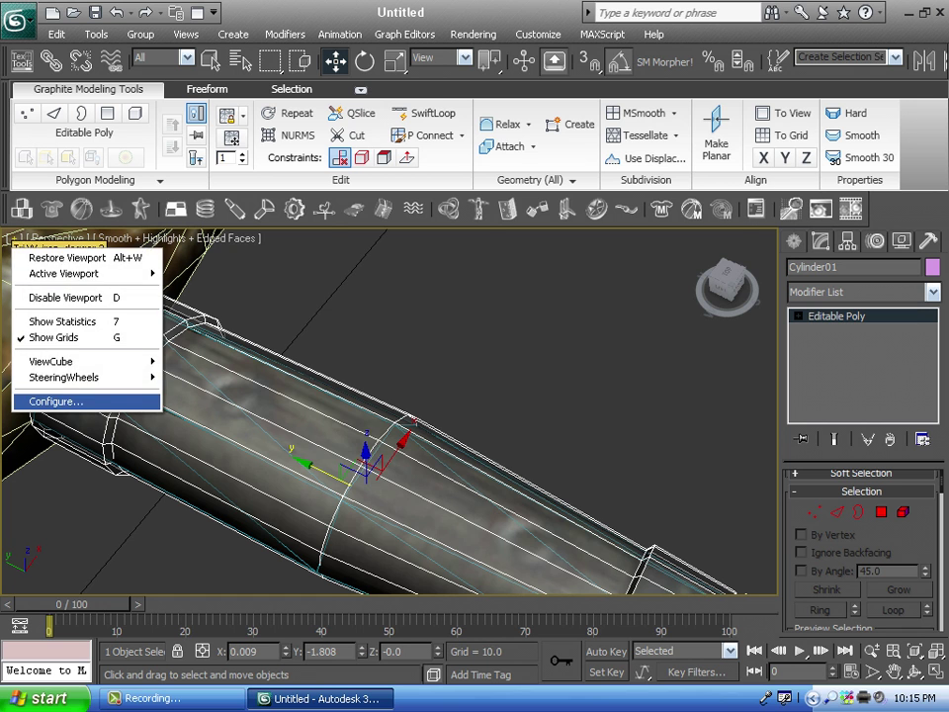
pyautogui.click(57, 402)
pyautogui.click(326, 156)
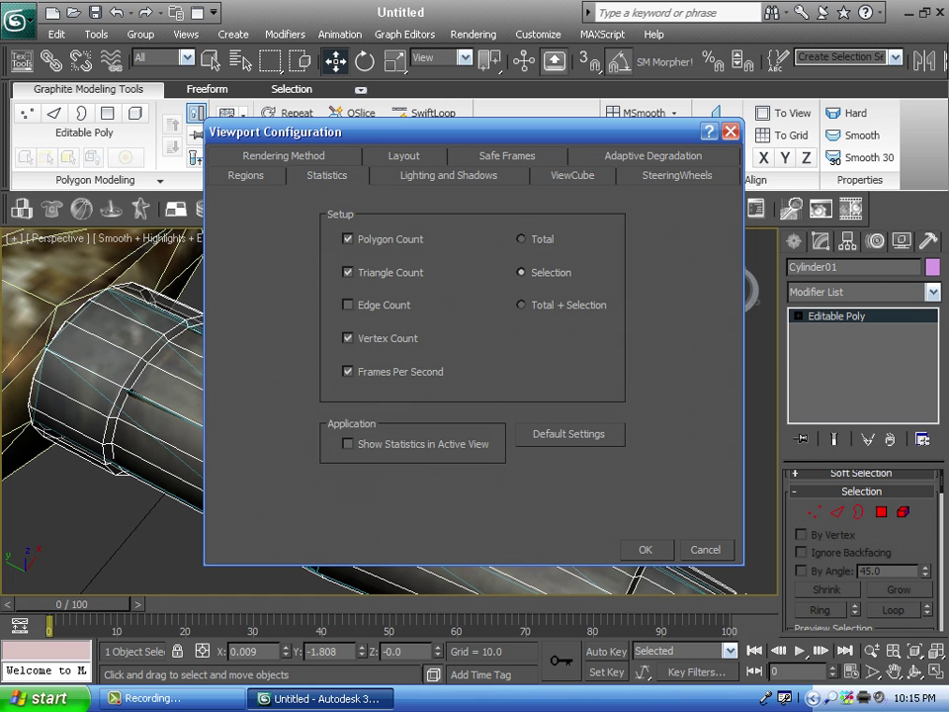
pyautogui.click(645, 550)
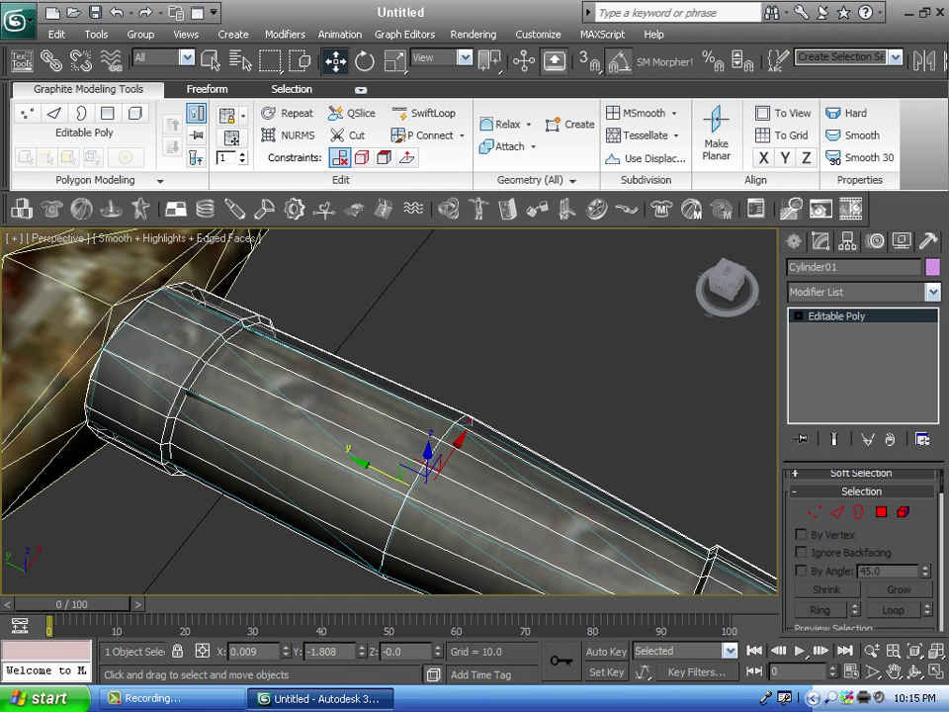
pyautogui.click(56, 239)
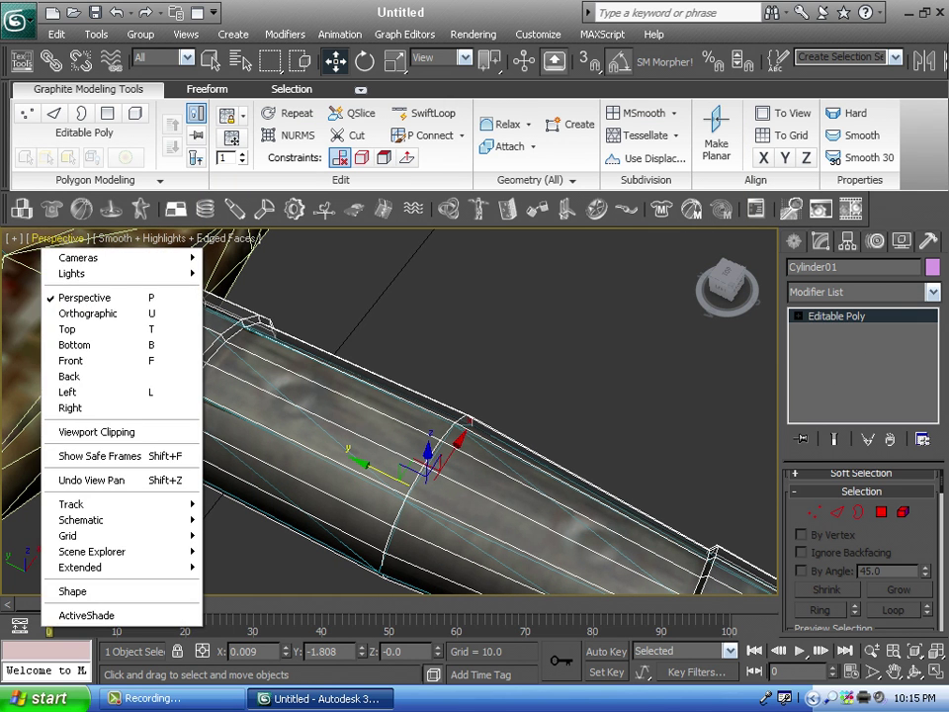
pyautogui.click(14, 239)
pyautogui.click(64, 321)
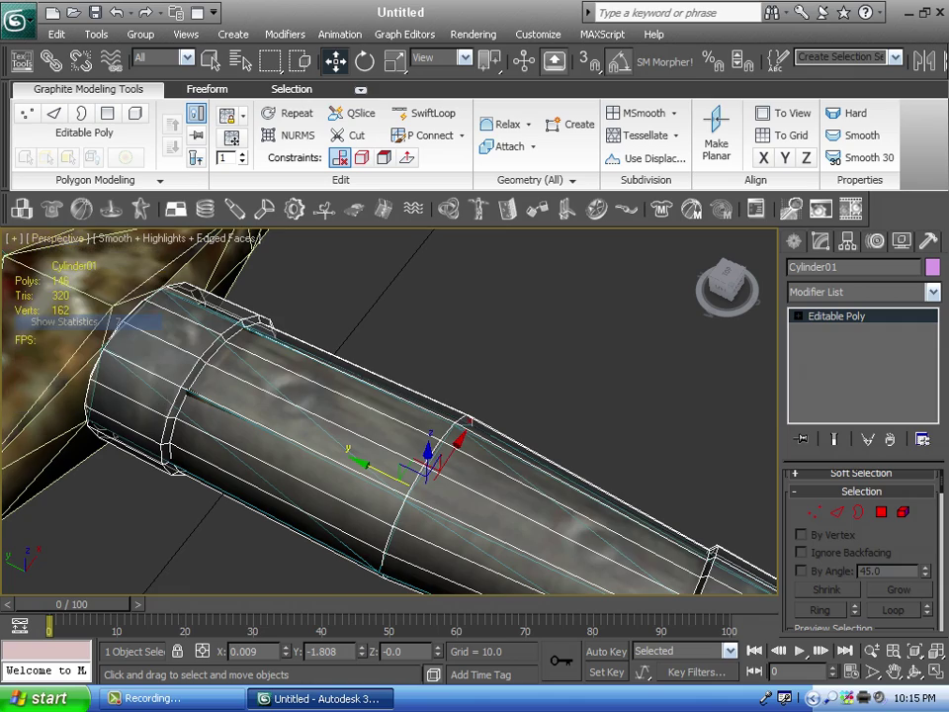
# - Rename the handle cylinder to Handle_low
pyautogui.scroll(-3, 430, 450)
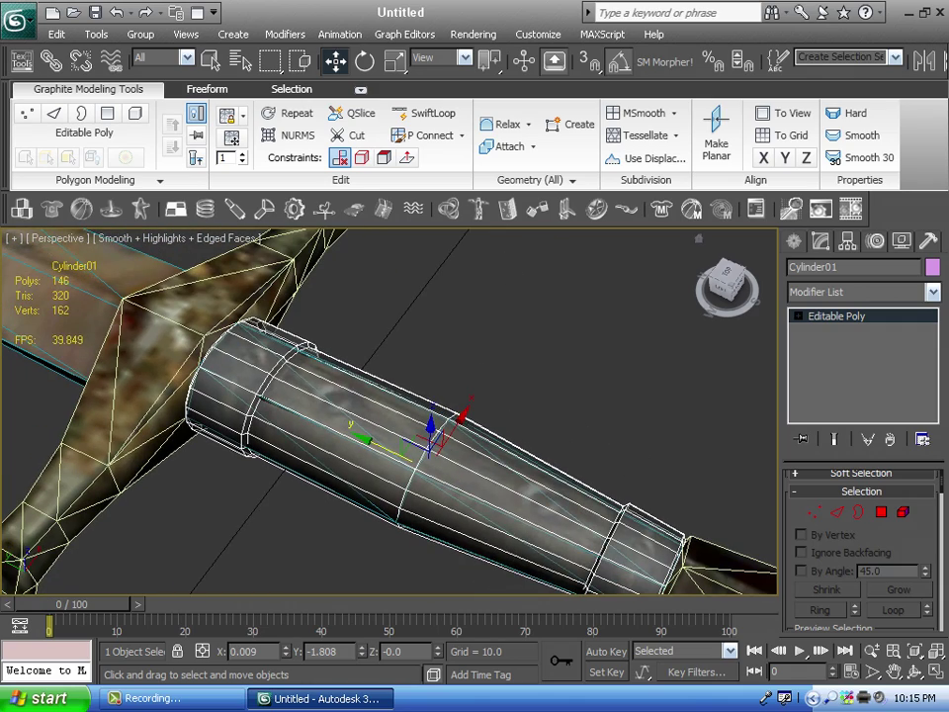
pyautogui.moveTo(727, 282)
pyautogui.mouseDown()
pyautogui.moveTo(714, 293)
pyautogui.moveTo(730, 289)
pyautogui.mouseUp()
pyautogui.scroll(4, 440, 291)
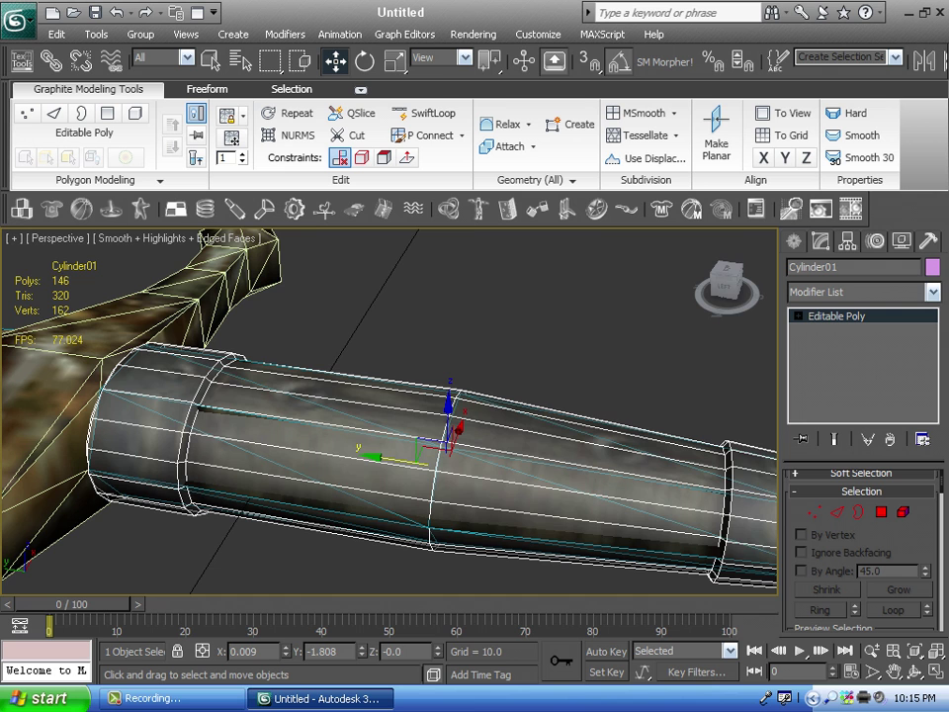
pyautogui.moveTo(730, 288); pyautogui.dragTo(724, 296)
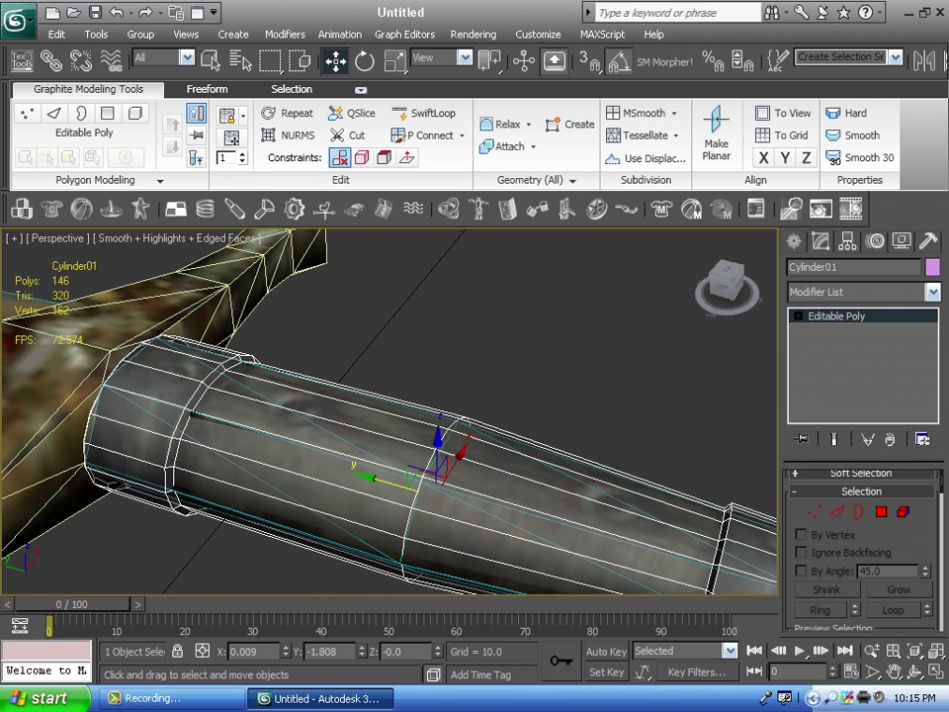
pyautogui.scroll(-2, 376, 385)
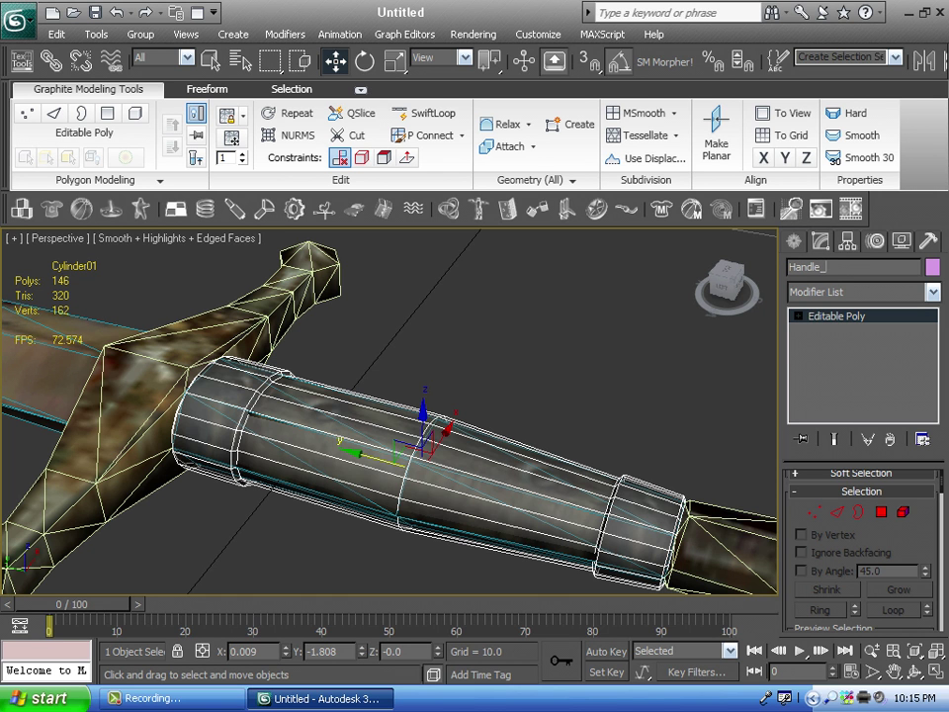
pyautogui.moveTo(395, 415)
pyautogui.keyDown('alt'); pyautogui.mouseDown(button='middle')
pyautogui.moveTo(494, 423)
pyautogui.moveTo(395, 413)
pyautogui.mouseUp(button='middle'); pyautogui.keyUp('alt')
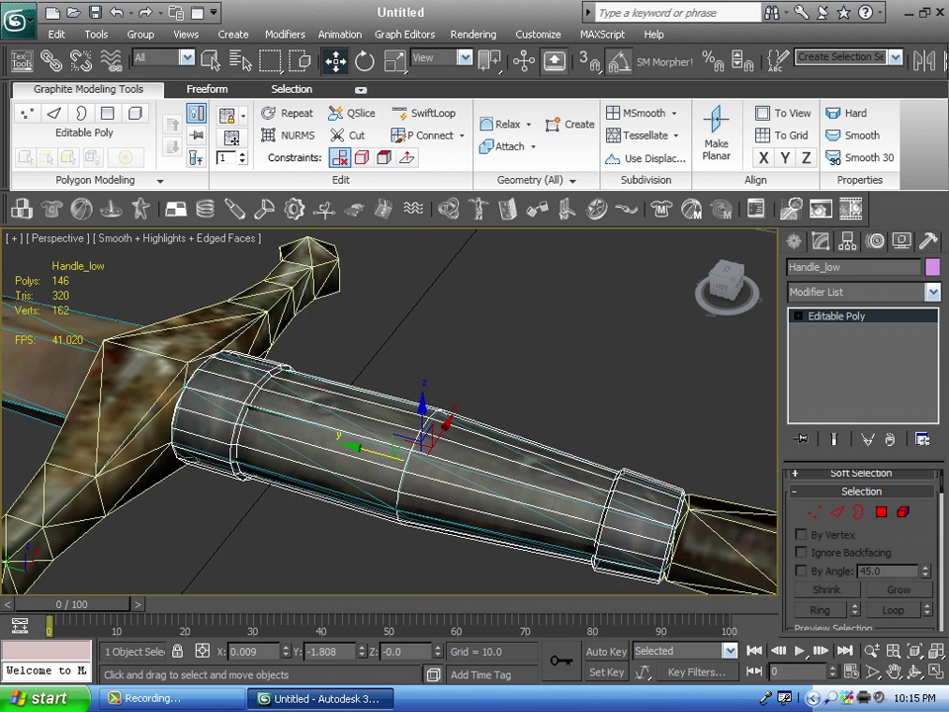
pyautogui.scroll(4, 277, 380)
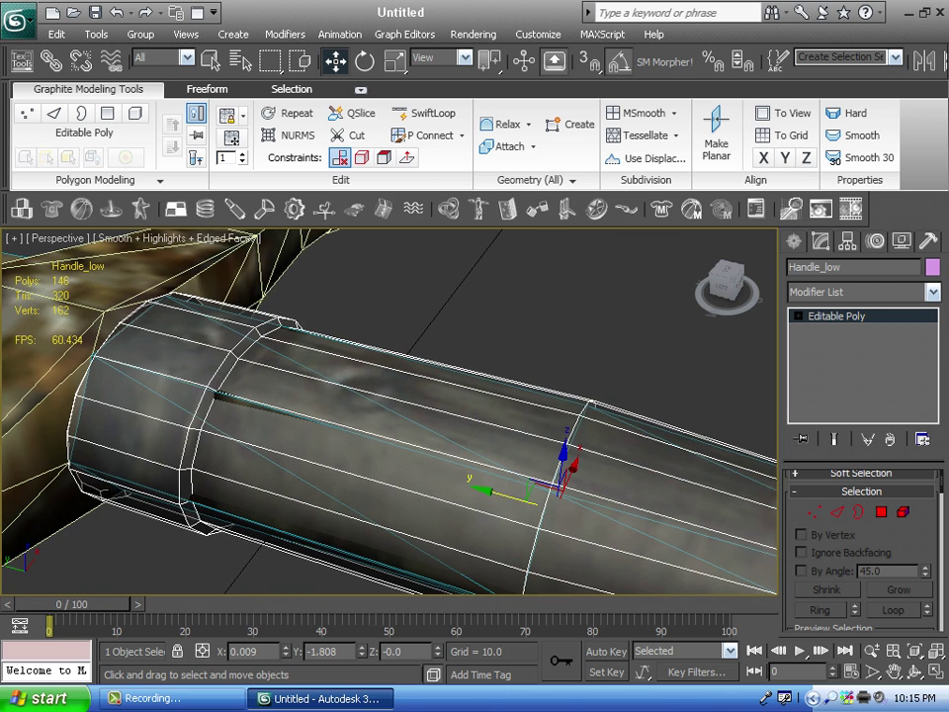
# - Turn off the see-through display of the handle and deselect it to view it as a solid object
pyautogui.hotkey('ctrl', 'x')
pyautogui.hotkey('ctrl', 'x')
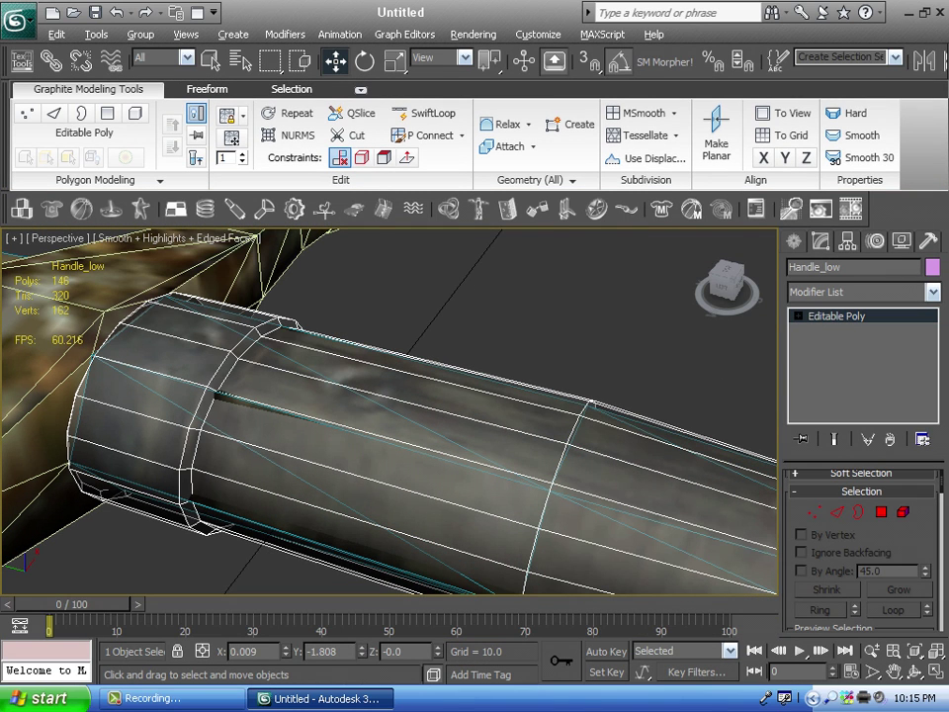
pyautogui.hotkey('alt', 'x')
pyautogui.moveTo(554, 395); pyautogui.dragTo(309, 346, button='middle')
pyautogui.scroll(-4, 495, 375)
pyautogui.click(613, 386)
pyautogui.moveTo(726, 289); pyautogui.dragTo(714, 289)
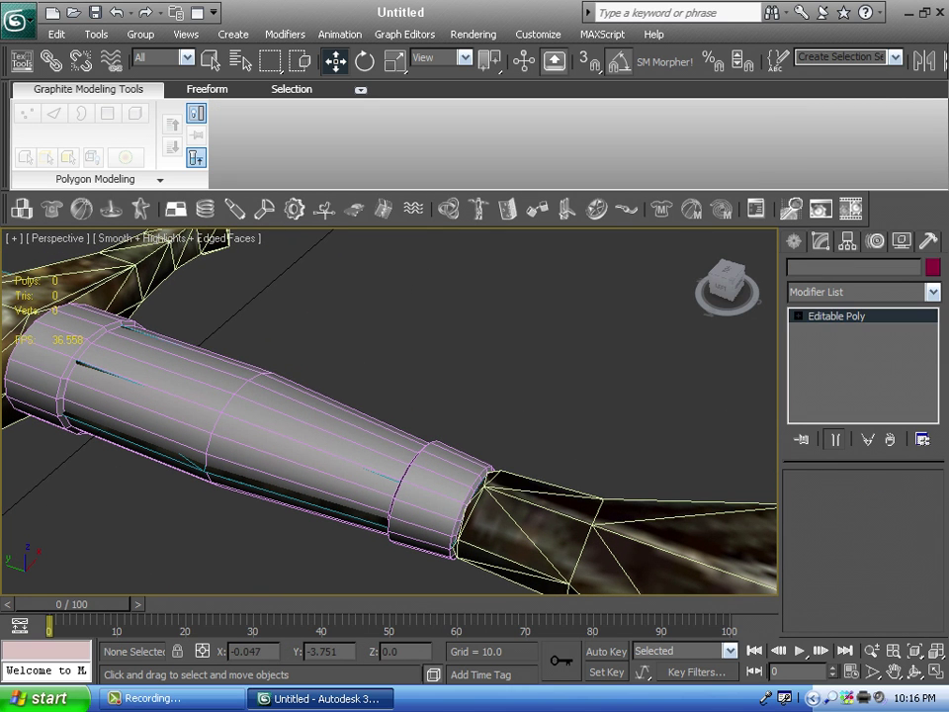
# - Set the handle's object color to black and deselect it
pyautogui.click(337, 453)
pyautogui.click(933, 267)
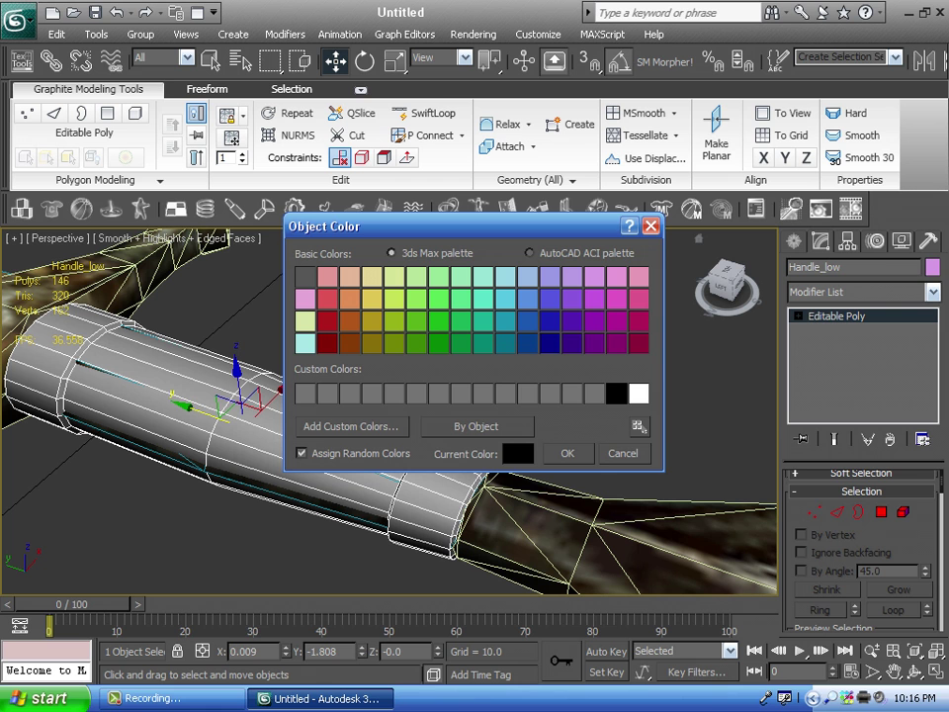
pyautogui.click(568, 453)
pyautogui.moveTo(539, 381); pyautogui.dragTo(643, 435, button='middle')
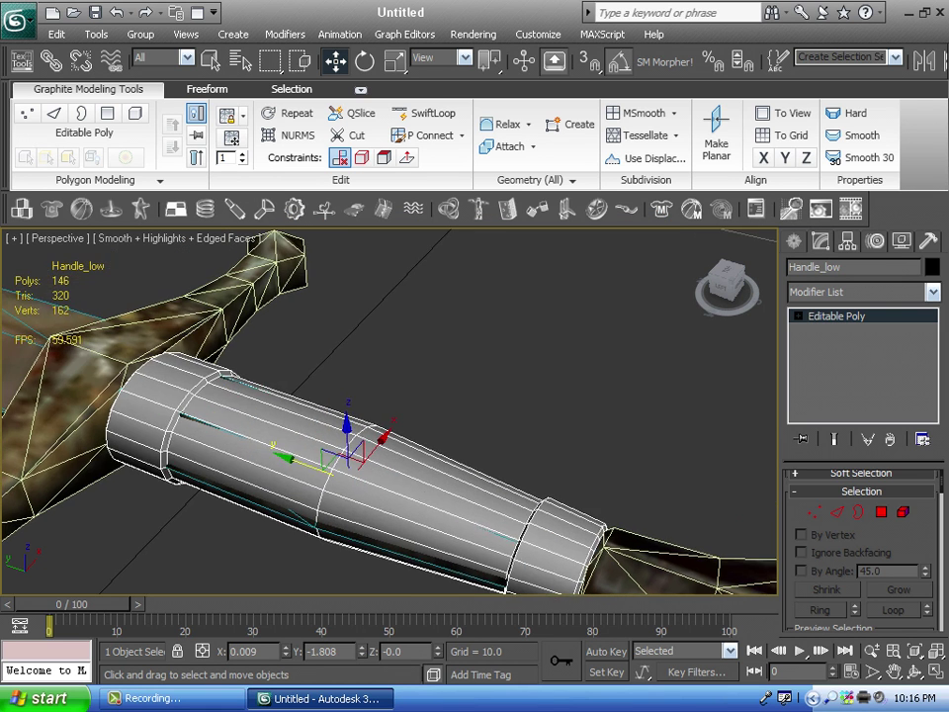
pyautogui.click(643, 435)
# - Examine the crossguard and its joint with the handle from several angles, including straight from above
pyautogui.moveTo(474, 336); pyautogui.dragTo(633, 340, button='middle')
pyautogui.moveTo(727, 287)
pyautogui.mouseDown()
pyautogui.moveTo(767, 284)
pyautogui.moveTo(783, 255)
pyautogui.moveTo(725, 257)
pyautogui.moveTo(730, 307)
pyautogui.mouseUp()
pyautogui.moveTo(396, 395); pyautogui.dragTo(506, 468, button='middle')
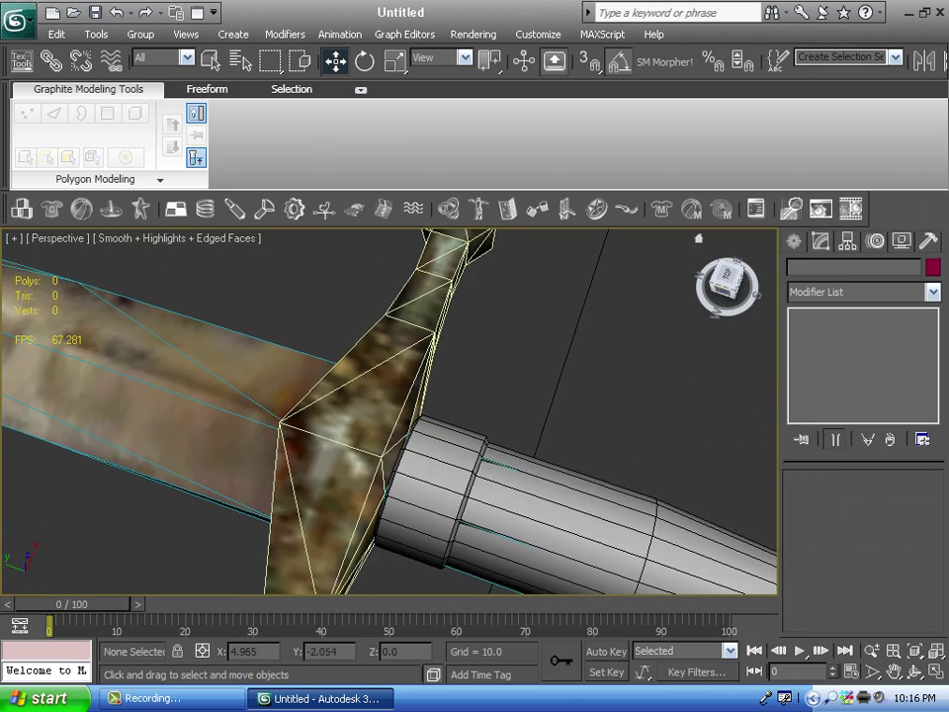
pyautogui.moveTo(724, 288); pyautogui.dragTo(722, 262)
pyautogui.moveTo(514, 415); pyautogui.dragTo(506, 350, button='middle')
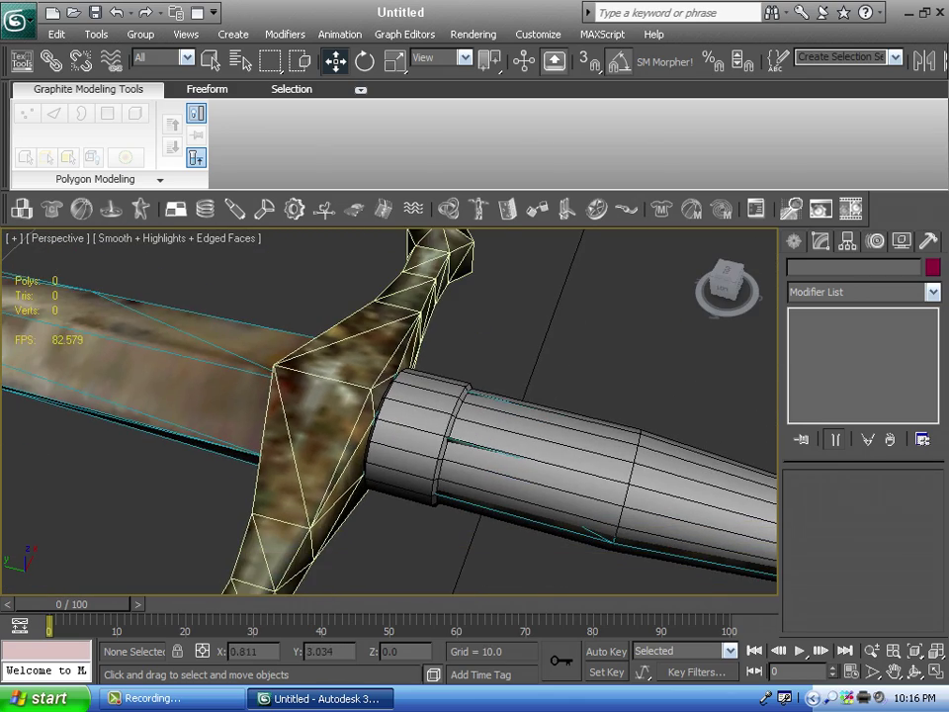
pyautogui.moveTo(727, 283); pyautogui.dragTo(708, 303)
pyautogui.moveTo(474, 385); pyautogui.dragTo(475, 437, button='middle')
pyautogui.moveTo(730, 281); pyautogui.dragTo(690, 296)
pyautogui.click(728, 276)
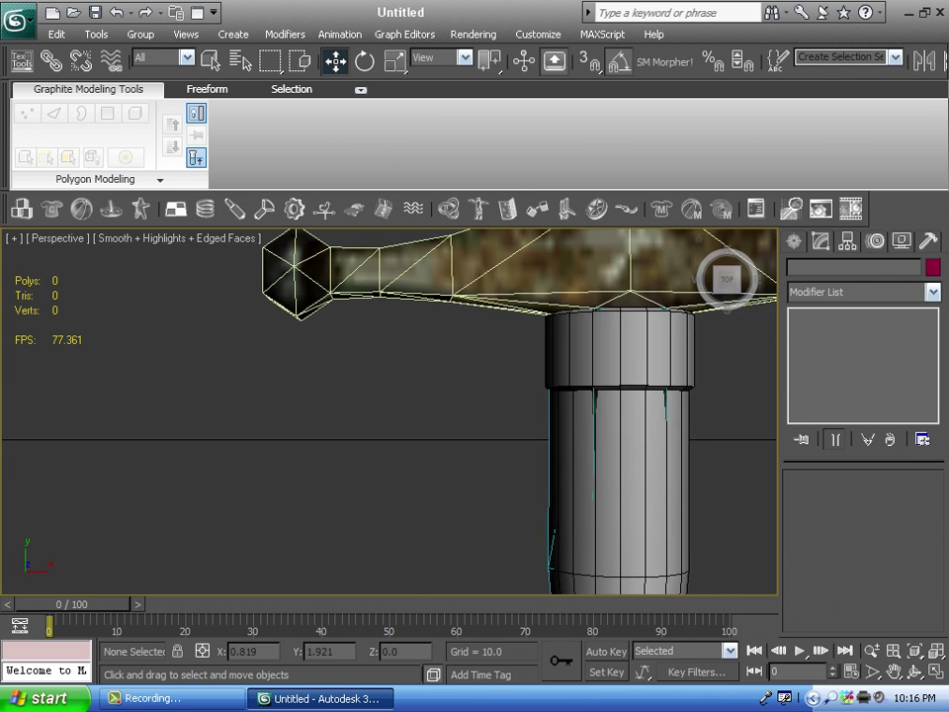
pyautogui.moveTo(554, 376); pyautogui.dragTo(397, 462, button='middle')
pyautogui.moveTo(468, 311); pyautogui.dragTo(396, 454, button='middle')
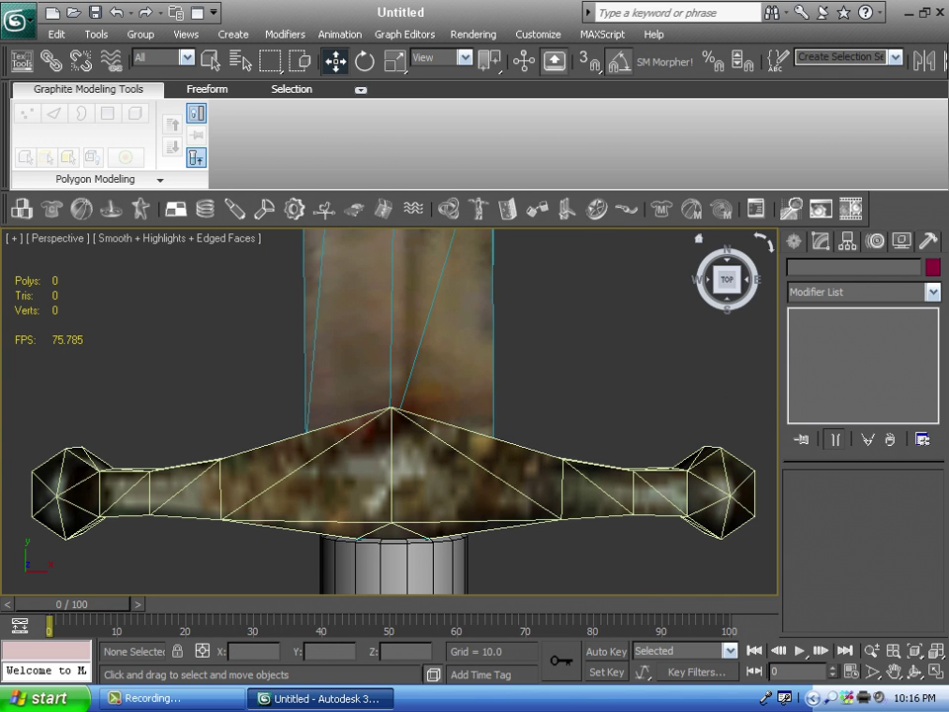
# - Create a box over one half of the crossguard up to its centre line, about 1.65 long, 2.53 wide and 0.91 high
pyautogui.click(794, 241)
pyautogui.moveTo(405, 515); pyautogui.dragTo(395, 348, button='middle')
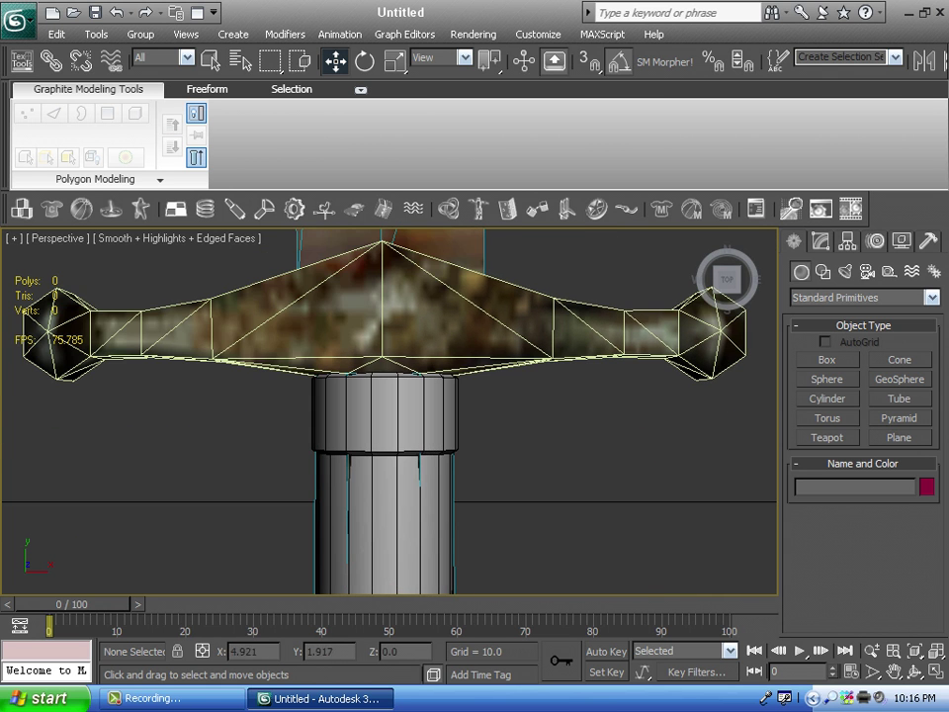
pyautogui.click(827, 360)
pyautogui.moveTo(495, 347); pyautogui.dragTo(487, 449, button='middle')
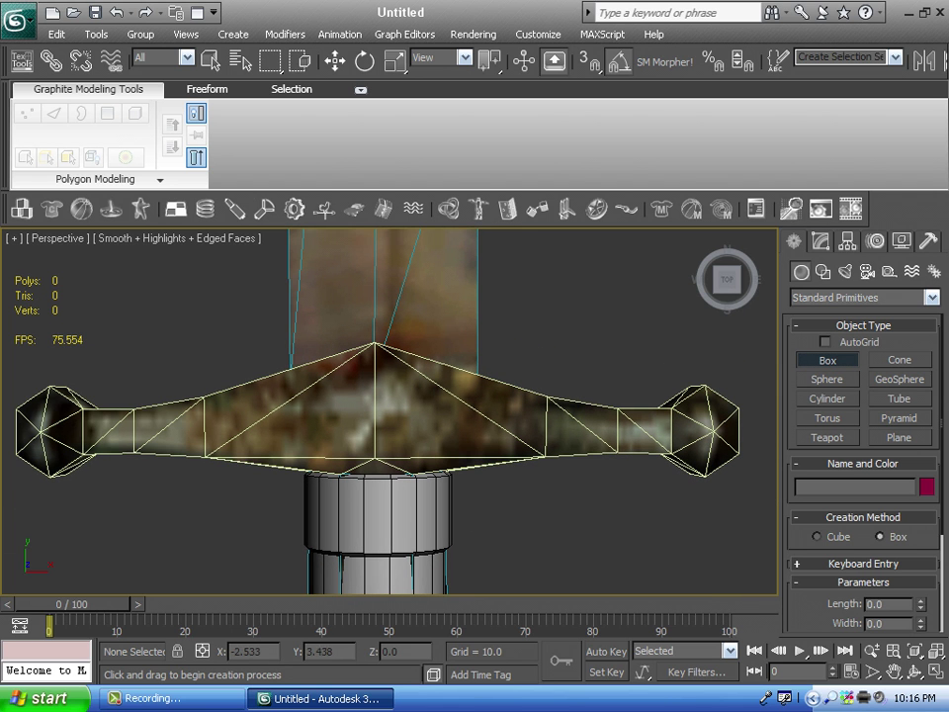
pyautogui.moveTo(200, 358); pyautogui.dragTo(241, 386)
pyautogui.moveTo(375, 396); pyautogui.dragTo(381, 409)
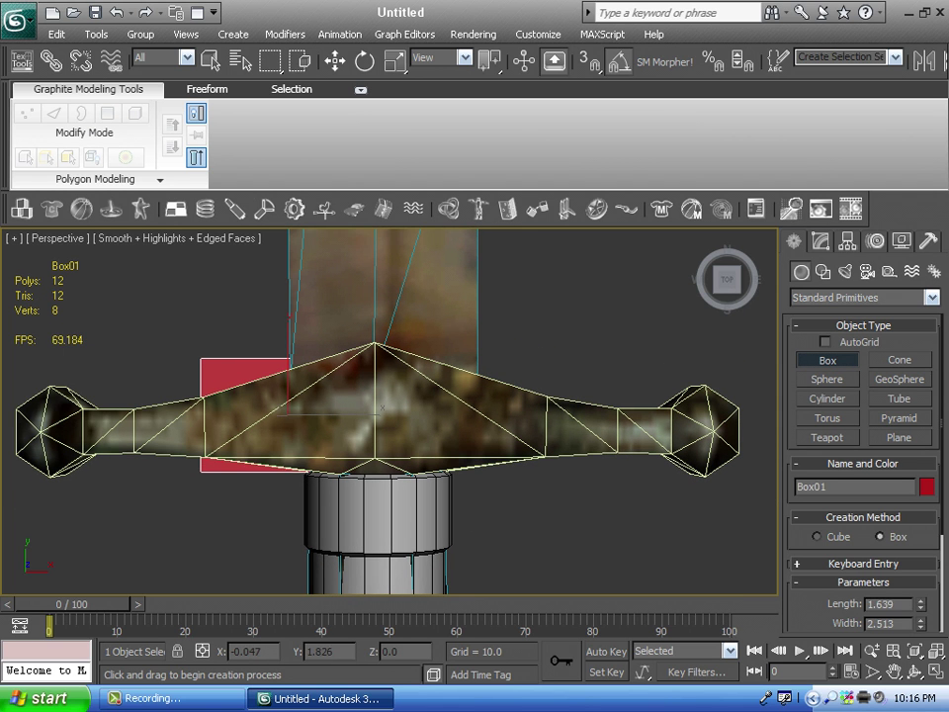
pyautogui.click(376, 435)
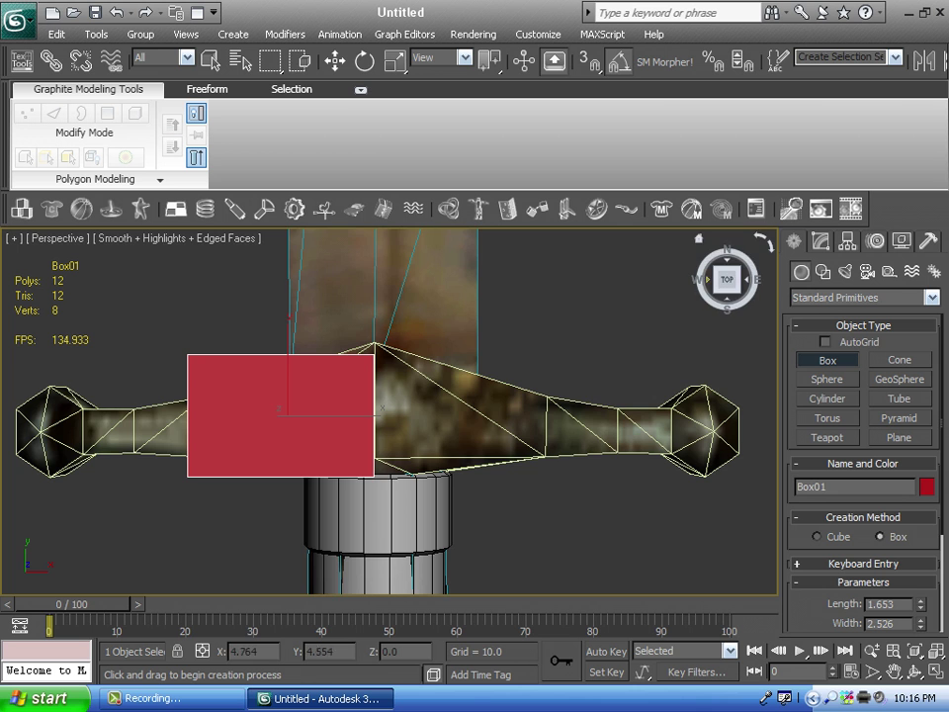
# - Convert the new crossguard box to an editable poly
pyautogui.moveTo(726, 280); pyautogui.dragTo(765, 235)
pyautogui.moveTo(554, 381); pyautogui.dragTo(600, 425, button='middle')
pyautogui.scroll(3, 600, 425)
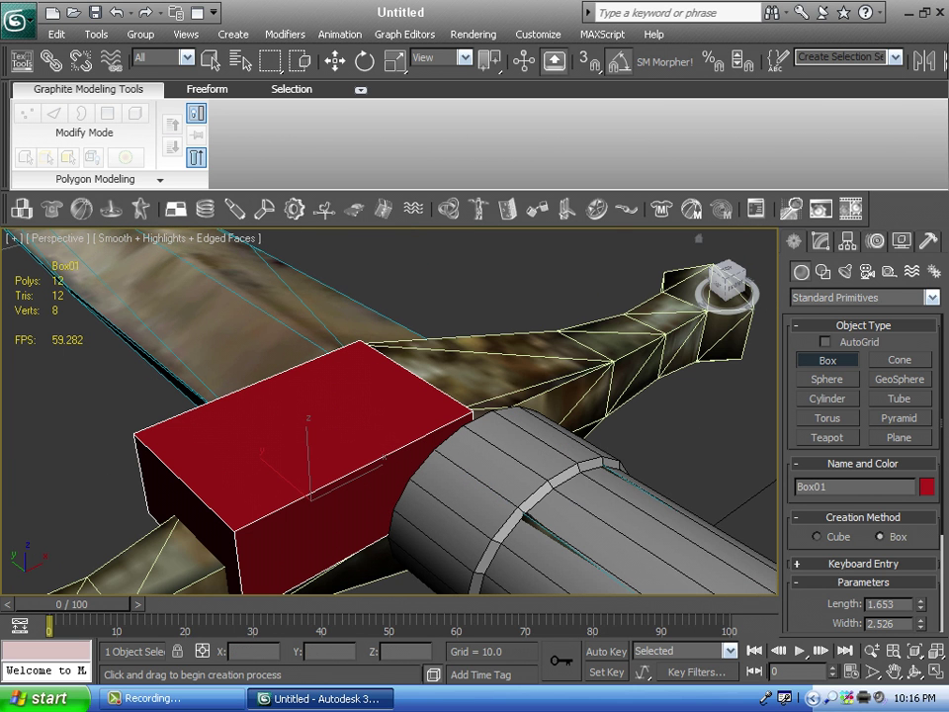
pyautogui.click(820, 242)
pyautogui.moveTo(554, 406); pyautogui.dragTo(472, 332, button='middle')
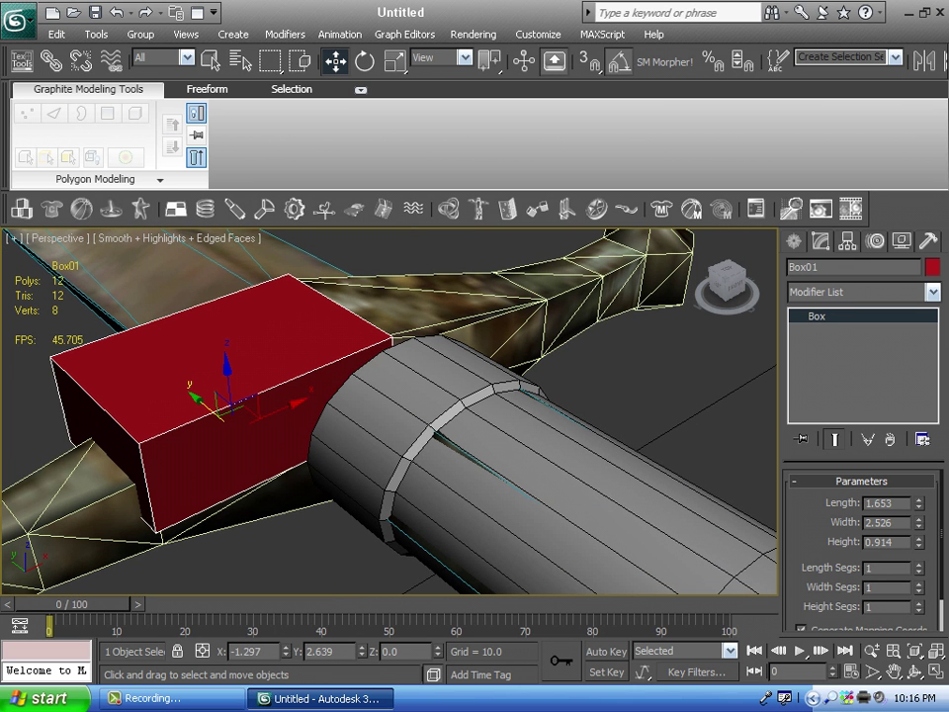
pyautogui.rightClick(837, 316)
pyautogui.click(759, 431)
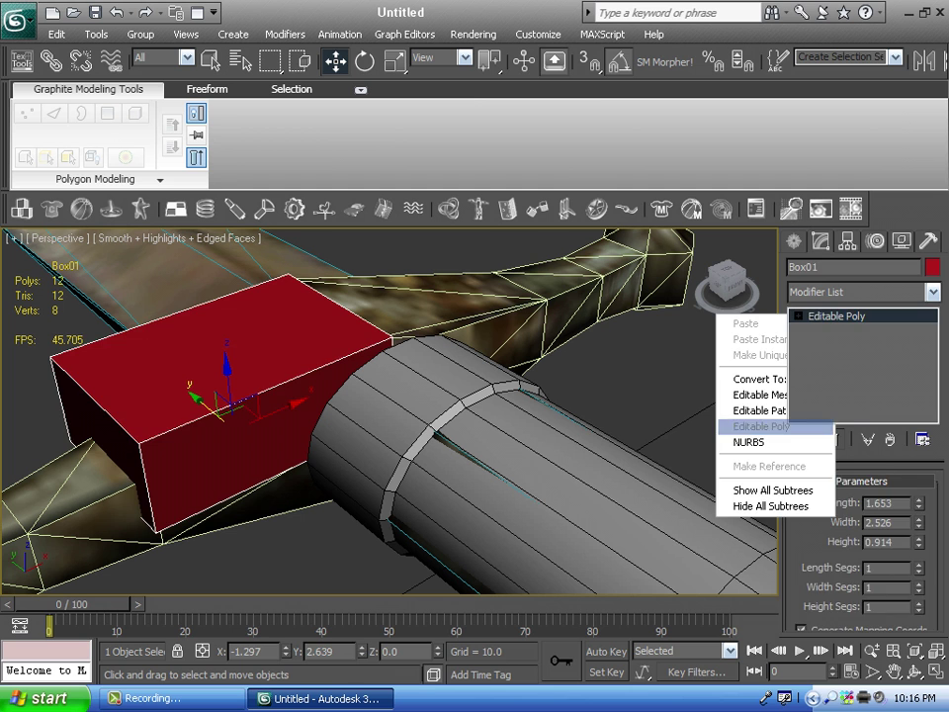
# - Lower the box's bottom polygon by about 0.8 along Z to reach the underside of the crossguard
pyautogui.click(881, 511)
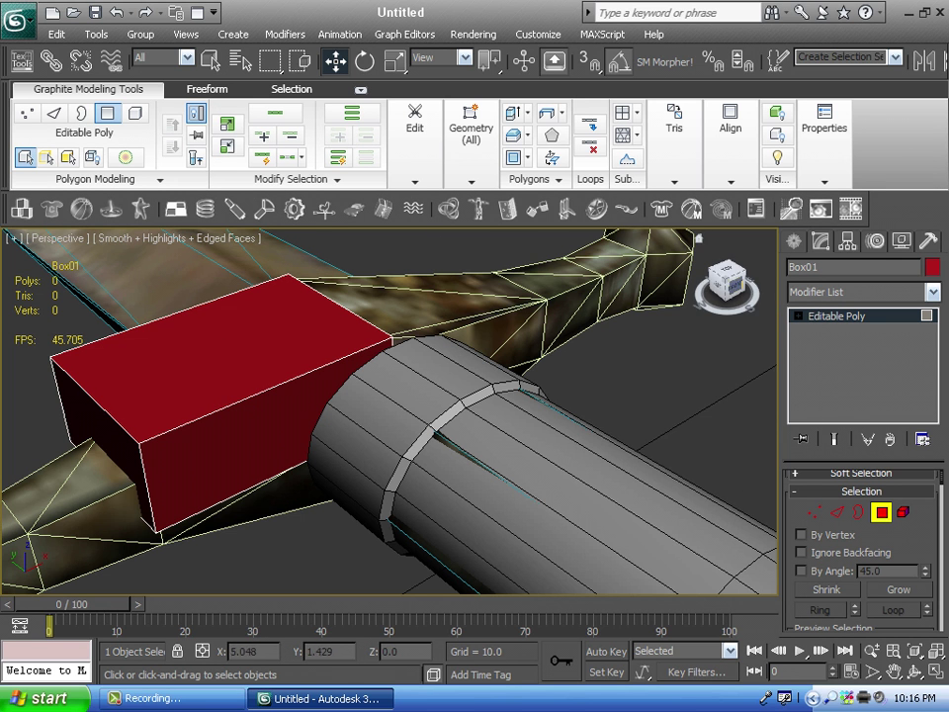
pyautogui.moveTo(734, 286); pyautogui.dragTo(730, 220)
pyautogui.click(215, 327)
pyautogui.moveTo(729, 286); pyautogui.dragTo(730, 321)
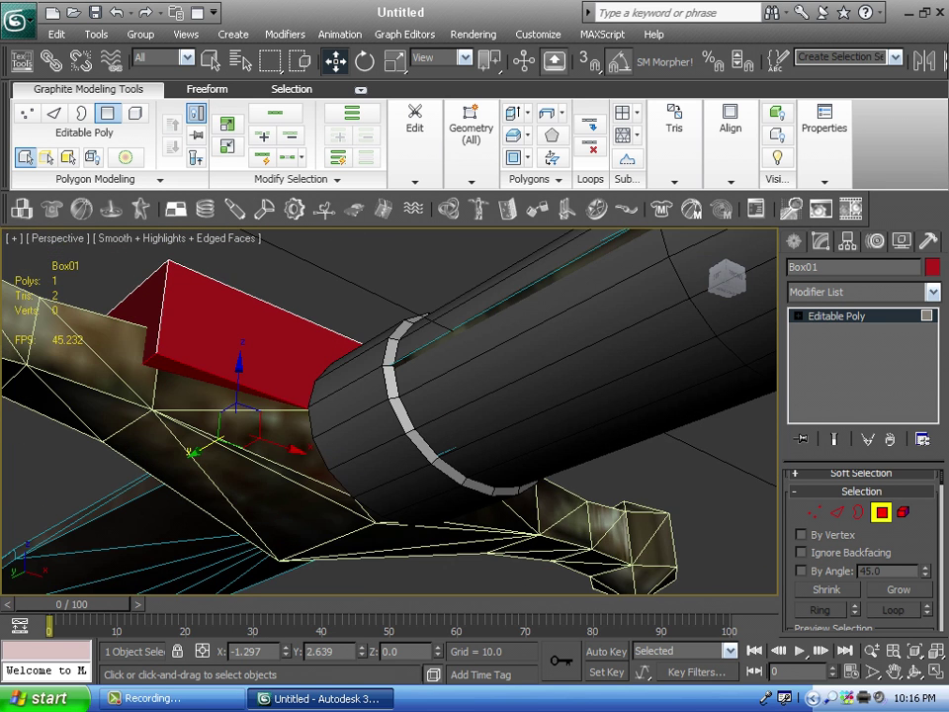
pyautogui.moveTo(239, 379); pyautogui.dragTo(235, 475)
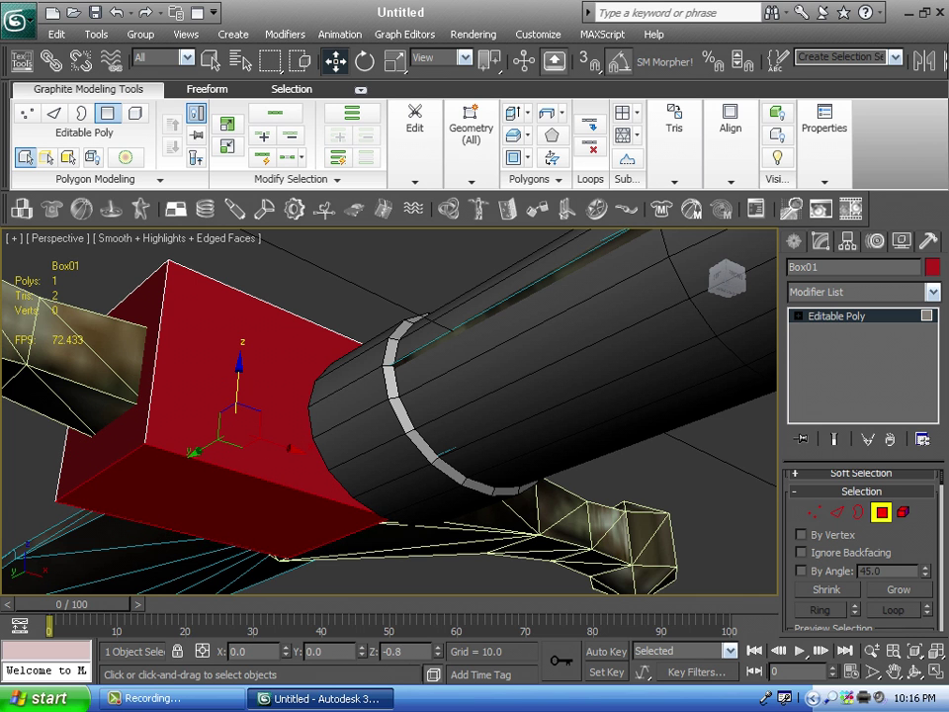
# - Lower the box's top polygon by about 0.1 along Z to match the crossguard's upper surface
pyautogui.click(525, 257)
pyautogui.moveTo(727, 279); pyautogui.dragTo(734, 332)
pyautogui.click(259, 348)
pyautogui.moveTo(726, 281); pyautogui.dragTo(728, 248)
pyautogui.moveTo(396, 395); pyautogui.dragTo(451, 426, button='middle')
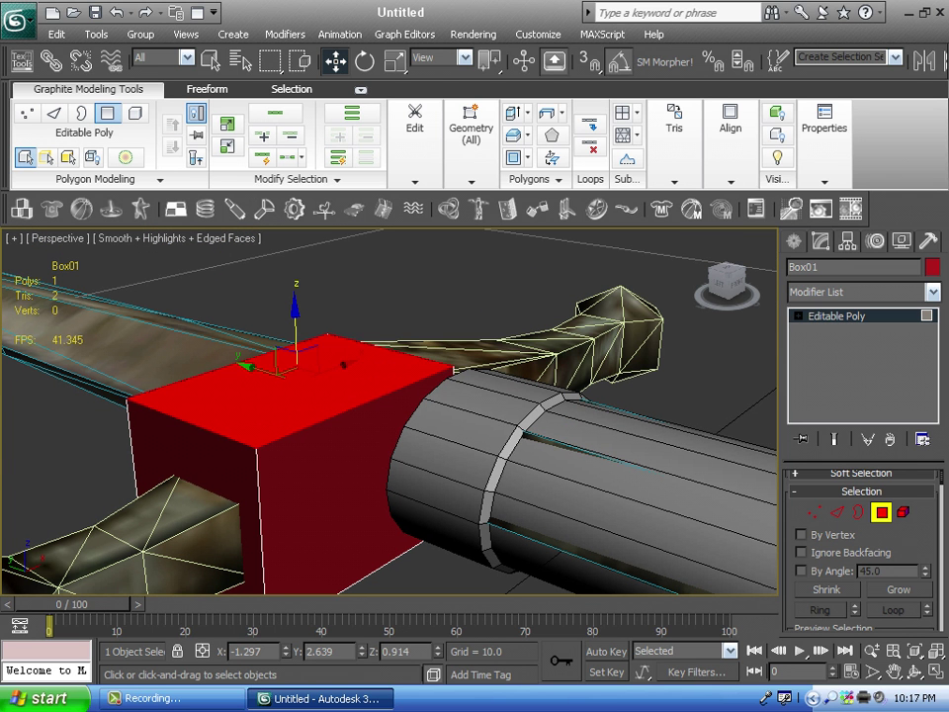
pyautogui.moveTo(295, 319)
pyautogui.mouseDown()
pyautogui.moveTo(295, 343)
pyautogui.moveTo(294, 331)
pyautogui.mouseUp()
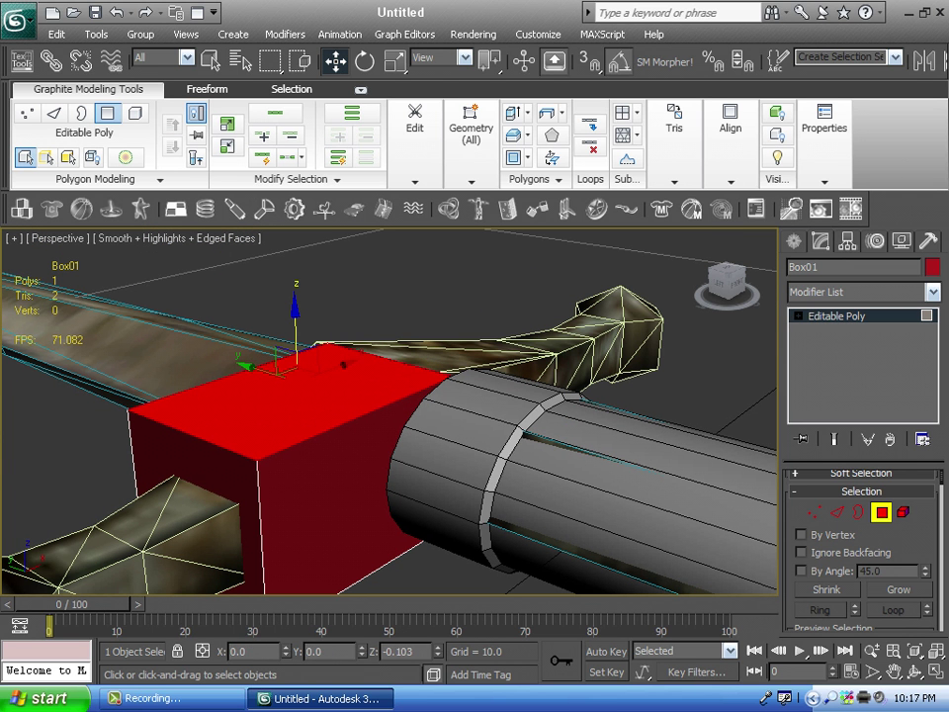
pyautogui.click(514, 282)
# - Move the box's blade-side corner edge at the guard's centre out to the guard's peak and return to polygon editing
pyautogui.moveTo(728, 282); pyautogui.dragTo(815, 288)
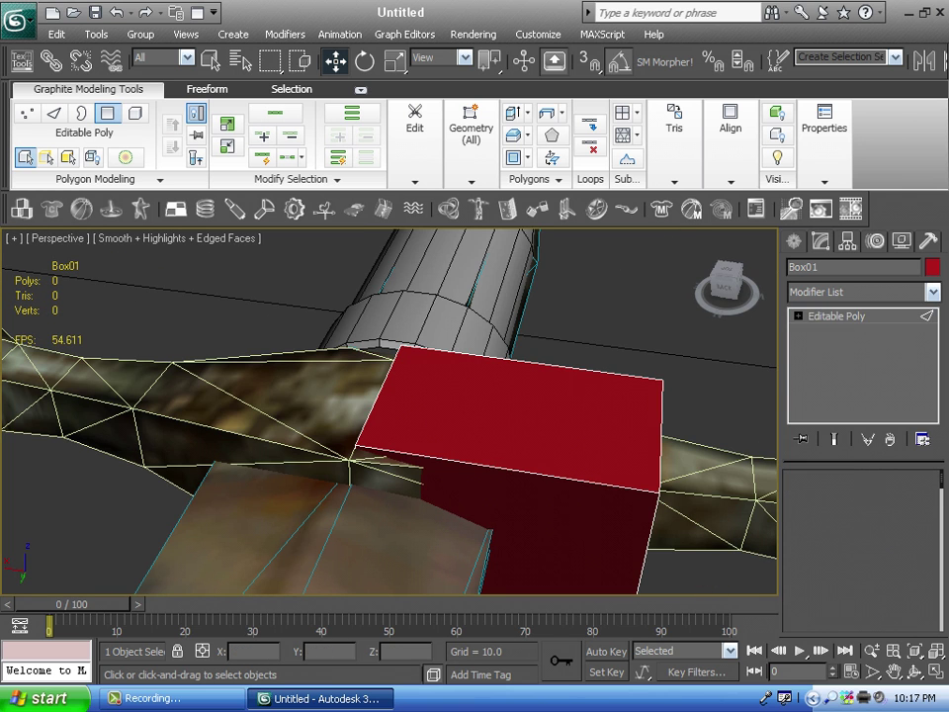
pyautogui.keyDown('alt'); pyautogui.moveTo(593, 386); pyautogui.dragTo(524, 376, button='middle'); pyautogui.keyUp('alt')
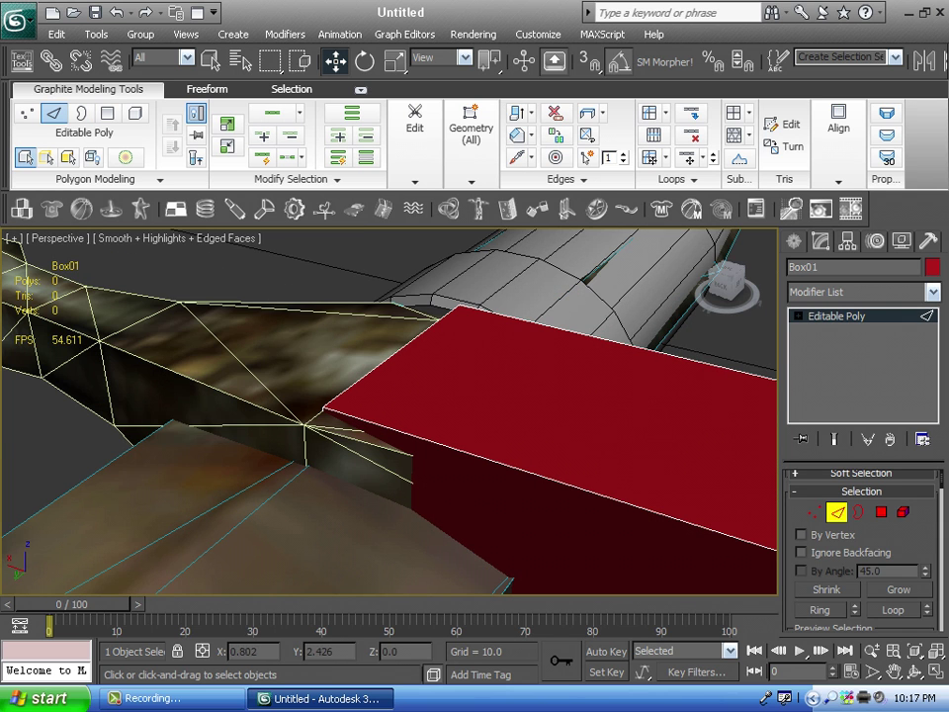
pyautogui.moveTo(395, 425); pyautogui.dragTo(460, 376, button='middle')
pyautogui.moveTo(356, 502); pyautogui.dragTo(338, 519)
pyautogui.moveTo(338, 518); pyautogui.dragTo(203, 420, button='middle')
pyautogui.scroll(-3, 341, 516)
pyautogui.click(657, 296)
pyautogui.keyDown('alt'); pyautogui.moveTo(657, 301); pyautogui.dragTo(637, 358, button='middle'); pyautogui.keyUp('alt')
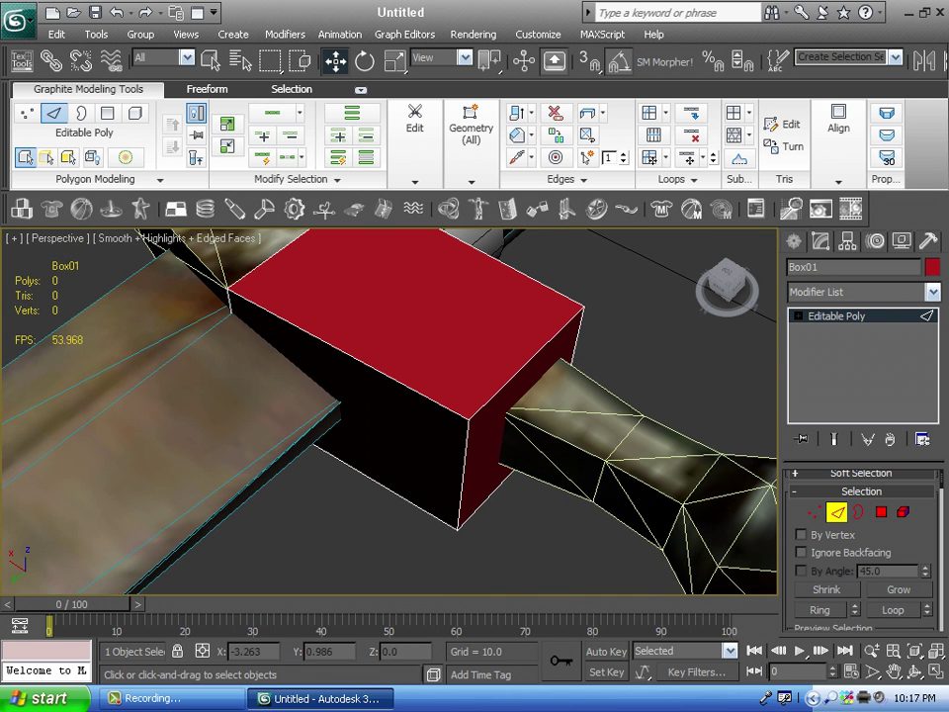
pyautogui.click(881, 512)
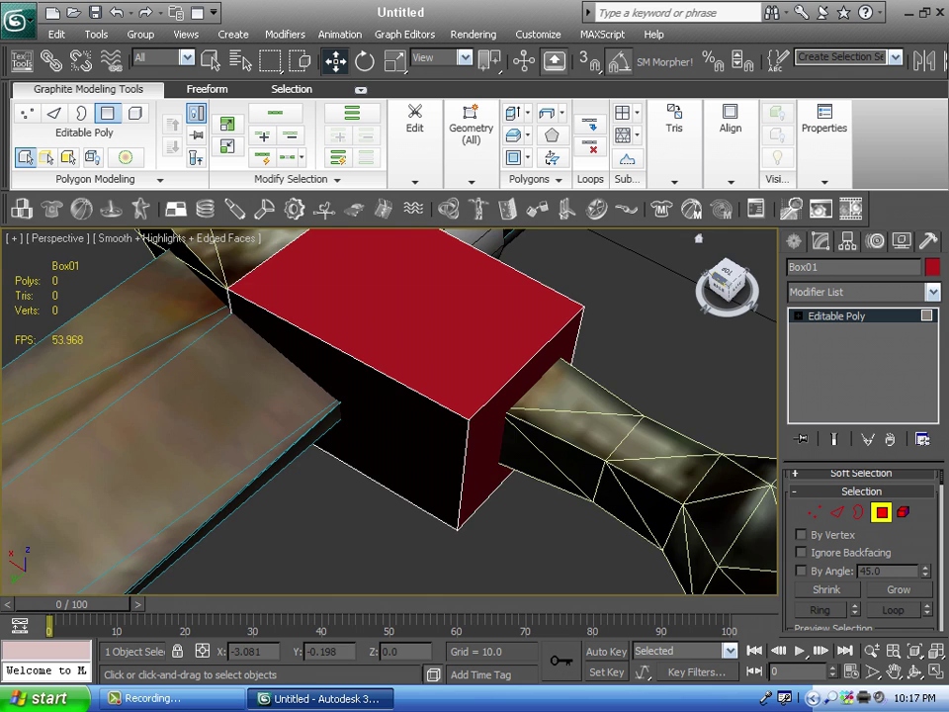
# - Move the box's outer end polygon about 0.11 along X toward the guard's centre to align it with the arm's first segment
pyautogui.keyDown('alt'); pyautogui.moveTo(677, 331); pyautogui.dragTo(688, 286, button='middle'); pyautogui.keyUp('alt')
pyautogui.moveTo(543, 366); pyautogui.dragTo(623, 397, button='middle')
pyautogui.scroll(3, 453, 479)
pyautogui.click(449, 480)
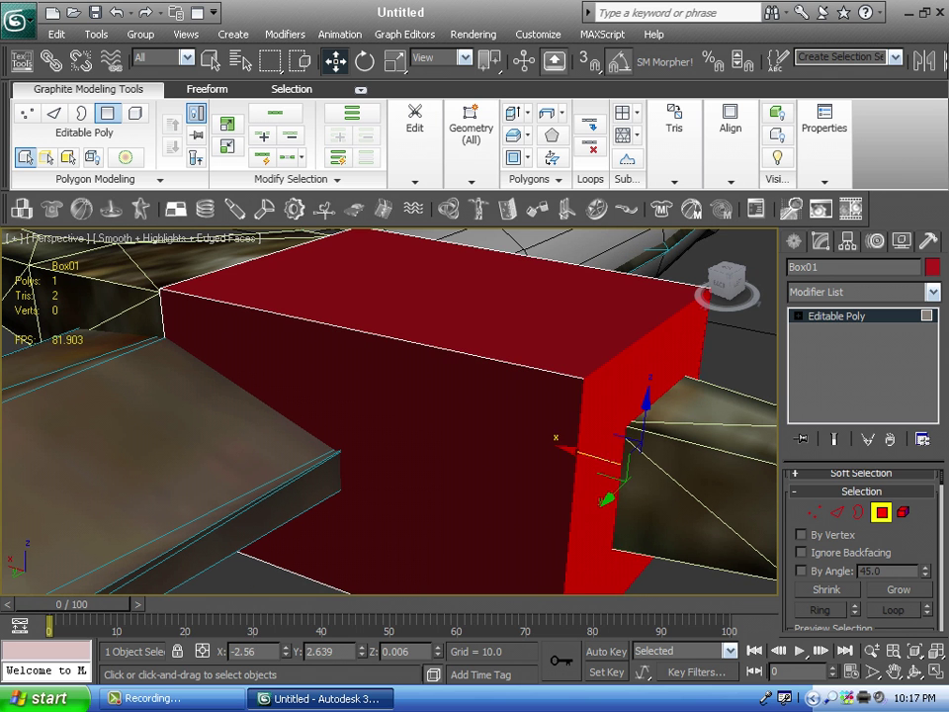
pyautogui.moveTo(592, 456); pyautogui.dragTo(566, 447)
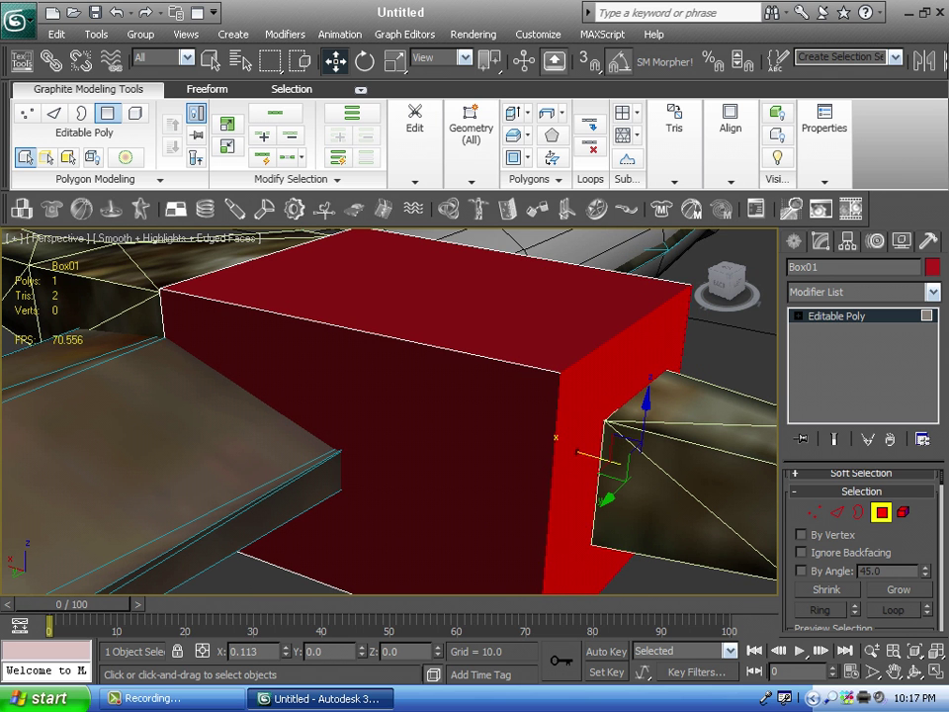
# - Move the outer end's blade-side and handle-side vertical edges inward along Y to match the width of the guard's arm
pyautogui.click(720, 342)
pyautogui.moveTo(728, 282); pyautogui.dragTo(669, 306)
pyautogui.click(838, 512)
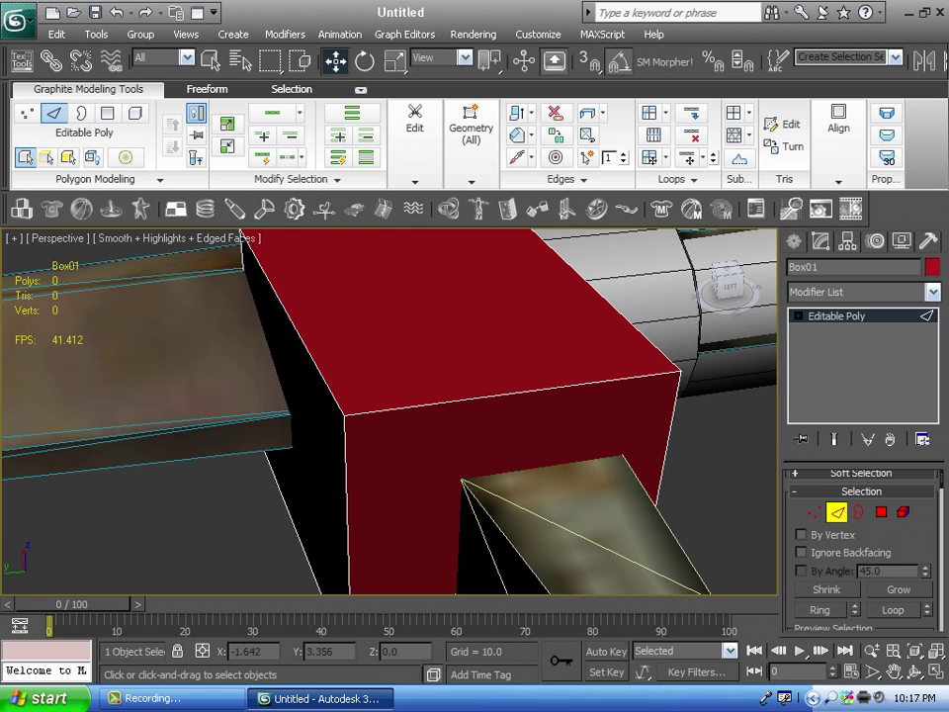
pyautogui.moveTo(337, 542); pyautogui.dragTo(304, 435, button='middle')
pyautogui.moveTo(262, 459); pyautogui.dragTo(371, 446)
pyautogui.click(690, 393)
pyautogui.moveTo(726, 285); pyautogui.dragTo(709, 309)
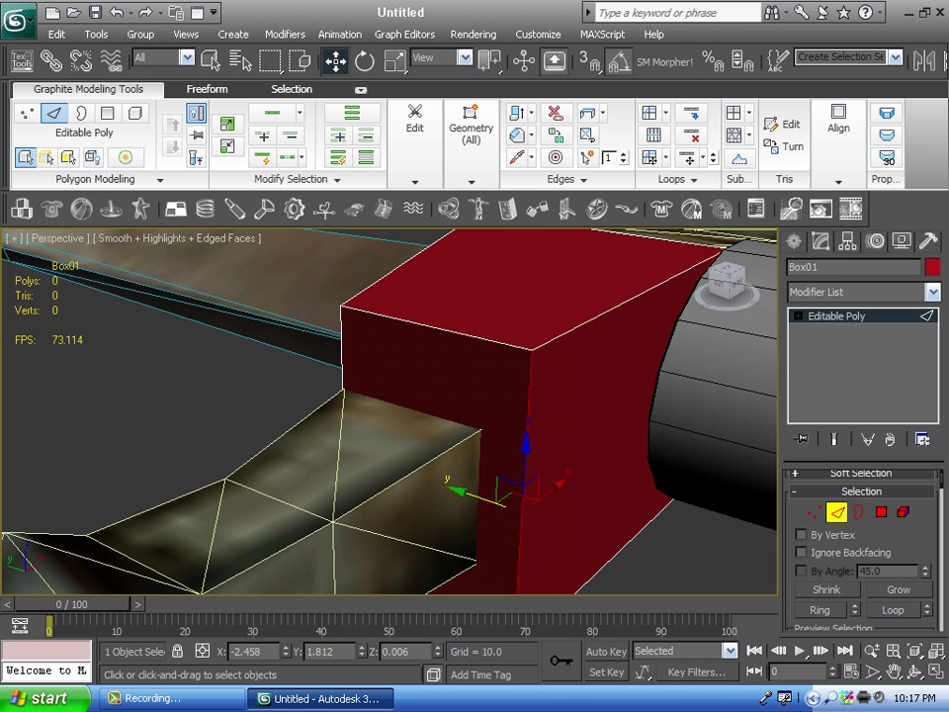
pyautogui.moveTo(482, 499); pyautogui.dragTo(436, 487)
pyautogui.click(674, 535)
pyautogui.scroll(-3, 675, 535)
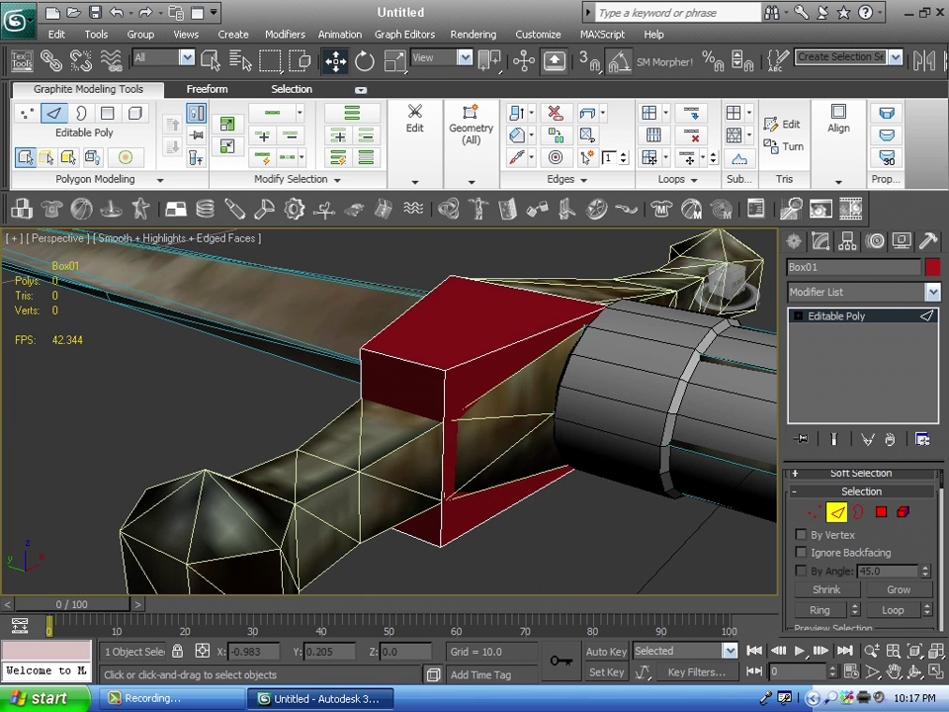
# - Scale the box's outer end polygon down along Z to fit the thickness of the guard's arm
pyautogui.moveTo(714, 281); pyautogui.dragTo(795, 281)
pyautogui.scroll(3, 554, 396)
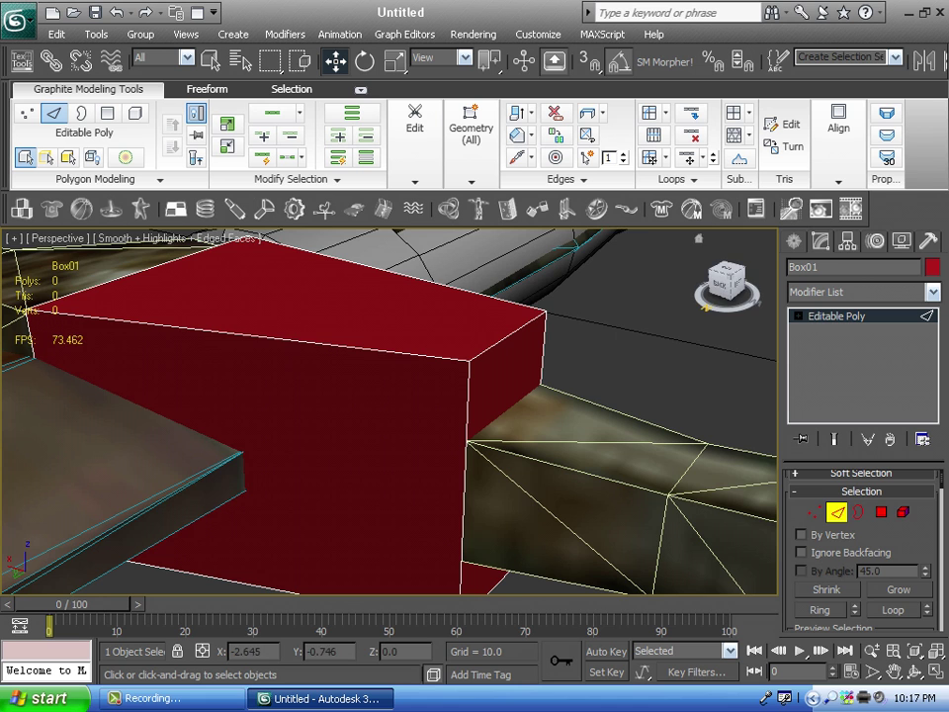
pyautogui.moveTo(724, 284); pyautogui.dragTo(728, 279)
pyautogui.click(881, 512)
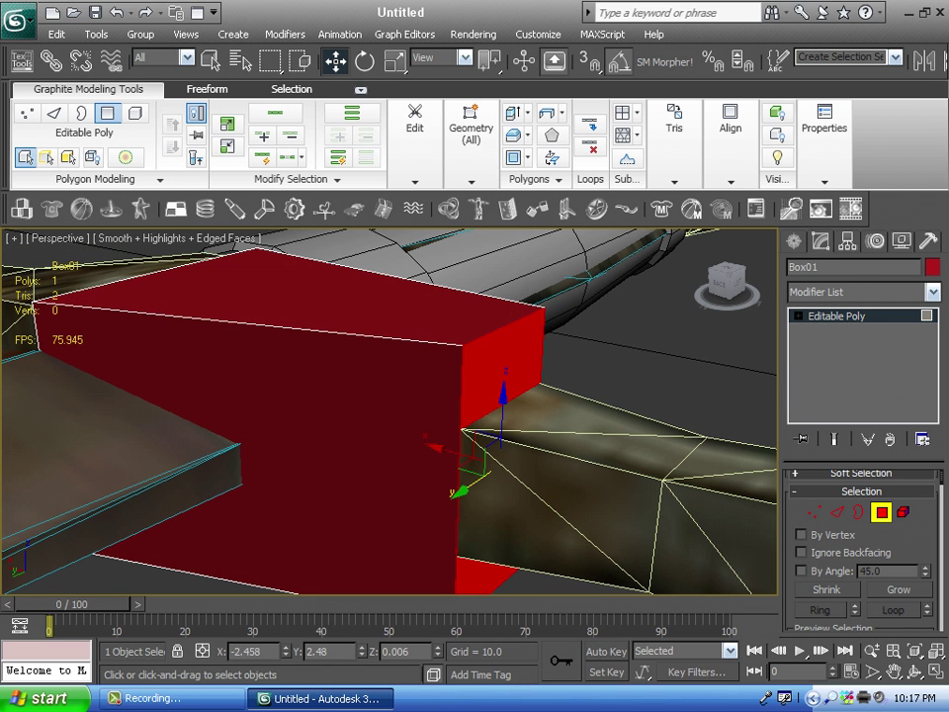
pyautogui.press('r')
pyautogui.moveTo(503, 450); pyautogui.dragTo(433, 372, button='middle')
pyautogui.moveTo(439, 338); pyautogui.dragTo(439, 405)
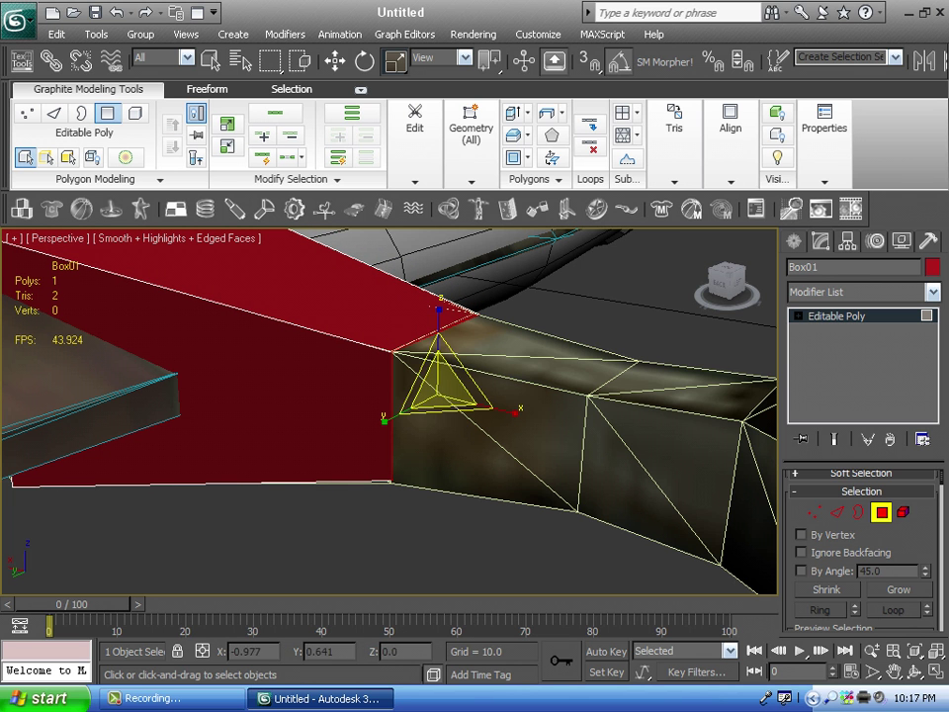
# - Shift the outer end polygon about 0.03 further along X to meet the arm's segment line
pyautogui.click(335, 61)
pyautogui.click(624, 296)
pyautogui.moveTo(724, 281); pyautogui.dragTo(601, 305)
pyautogui.scroll(3, 301, 457)
pyautogui.click(316, 461)
pyautogui.moveTo(403, 475); pyautogui.dragTo(410, 468)
pyautogui.scroll(-4, 410, 467)
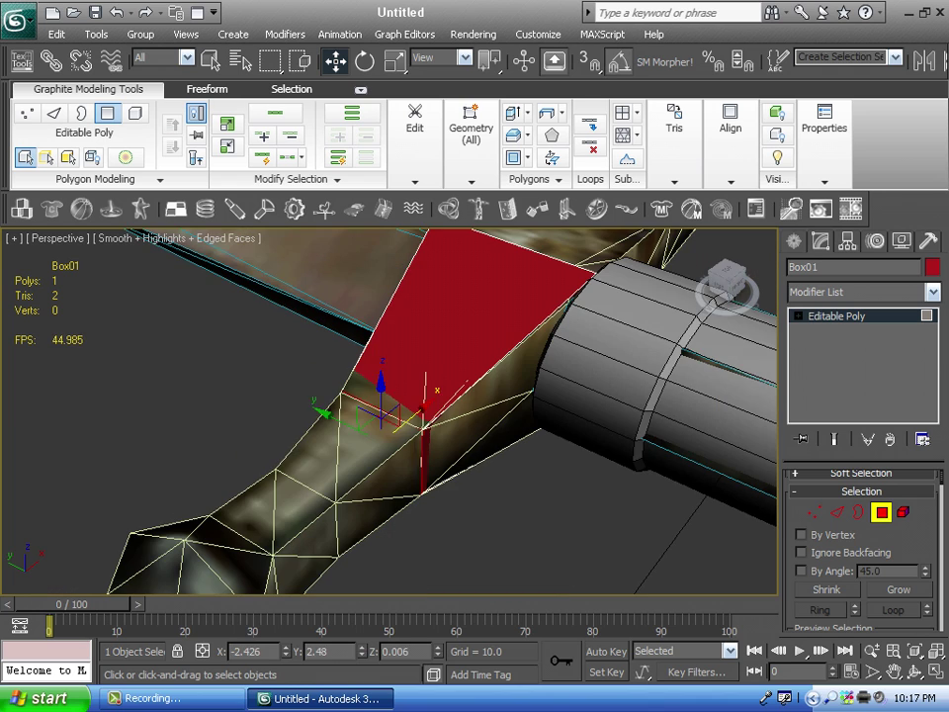
# - Lower the box's top edge at the guard's centre by about 0.024 along Z to sit on the original surface
pyautogui.click(615, 321)
pyautogui.moveTo(728, 283); pyautogui.dragTo(797, 235)
pyautogui.scroll(3, 326, 465)
pyautogui.scroll(3, 362, 392)
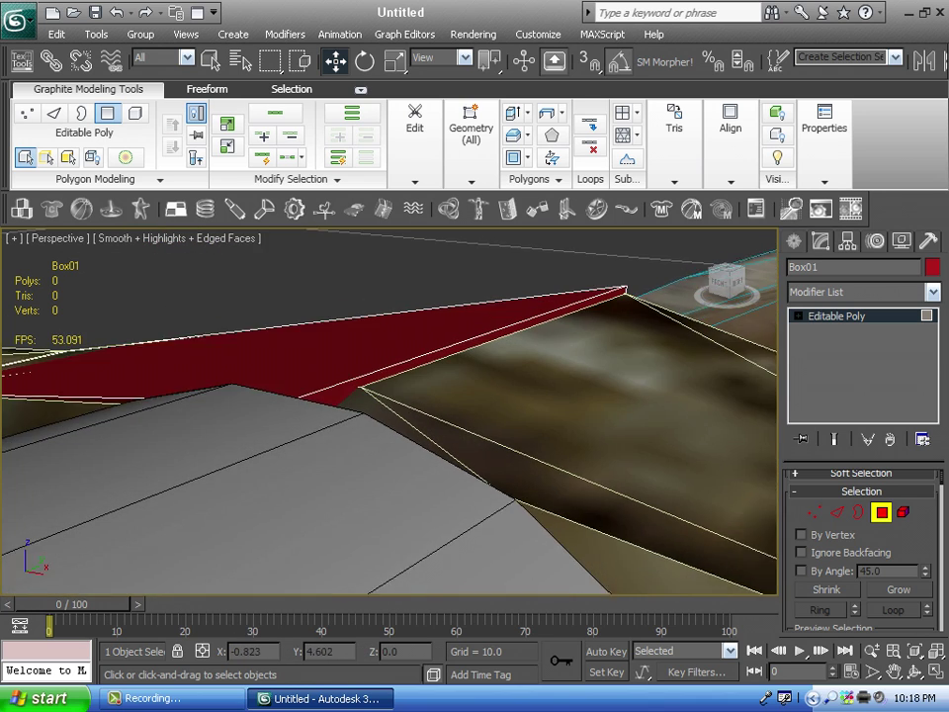
pyautogui.moveTo(362, 392); pyautogui.dragTo(400, 411, button='middle')
pyautogui.click(838, 512)
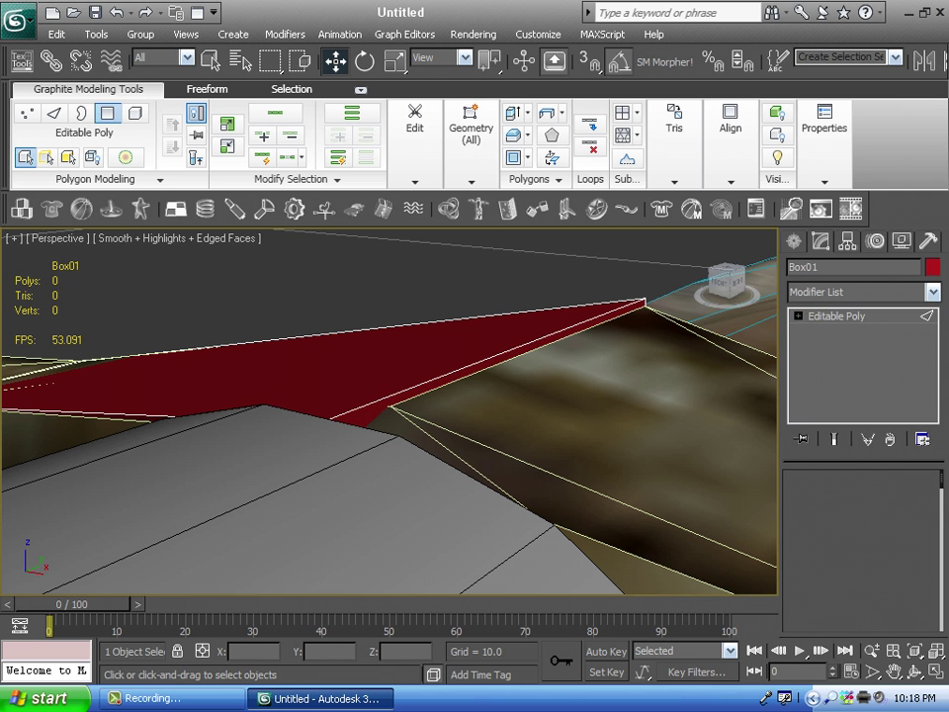
pyautogui.click(540, 333)
pyautogui.moveTo(539, 317); pyautogui.dragTo(539, 319)
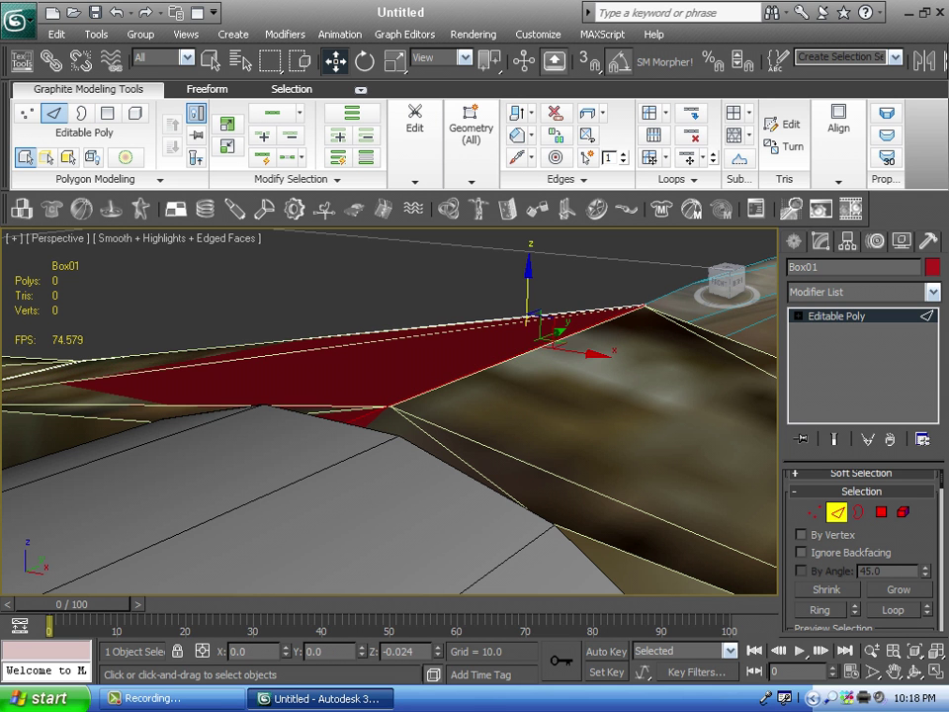
pyautogui.click(534, 287)
pyautogui.scroll(-3, 494, 326)
pyautogui.keyDown('alt'); pyautogui.moveTo(494, 327); pyautogui.dragTo(475, 327, button='middle'); pyautogui.keyUp('alt')
pyautogui.scroll(3, 475, 324)
pyautogui.scroll(2, 415, 423)
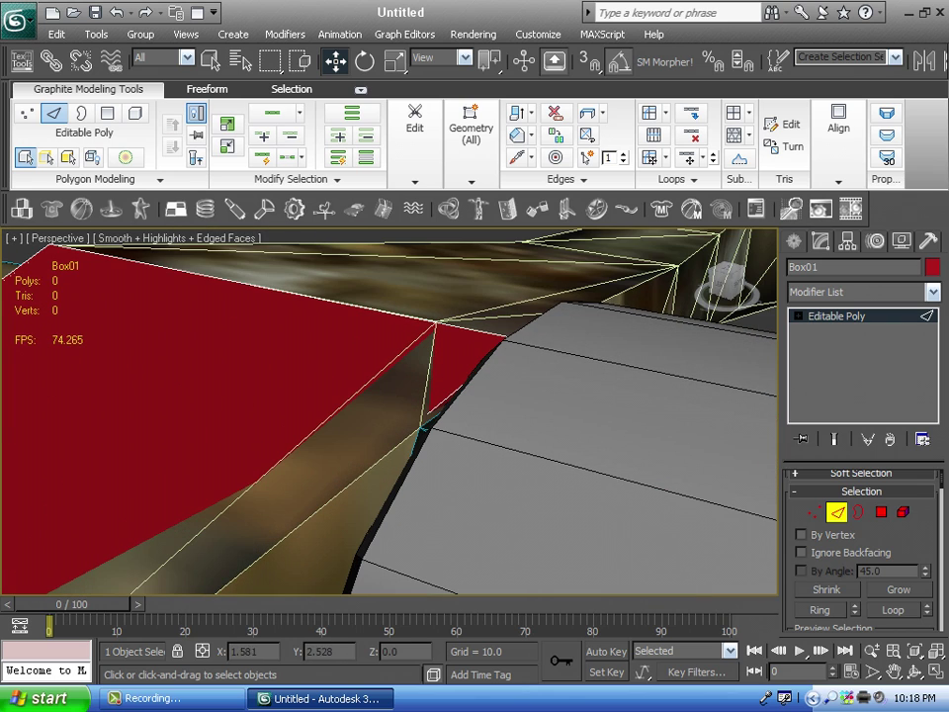
# - Leave edge editing on the box and select the new handle, Handle_low
pyautogui.scroll(-4, 423, 425)
pyautogui.press('2')
pyautogui.hotkey('ctrl', 'd')
pyautogui.click(445, 445)
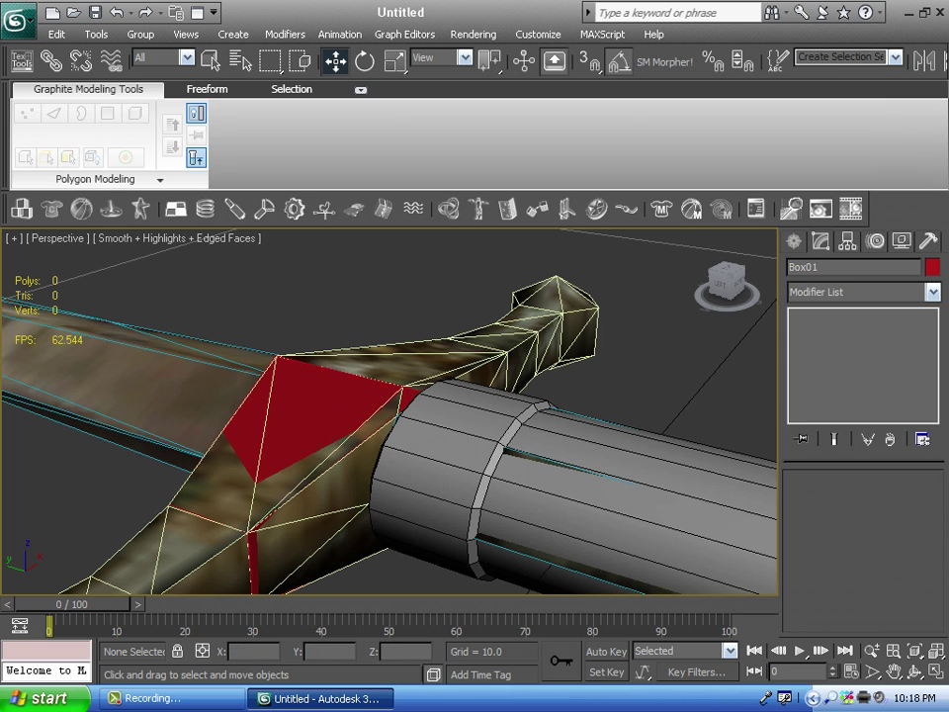
pyautogui.press('5')
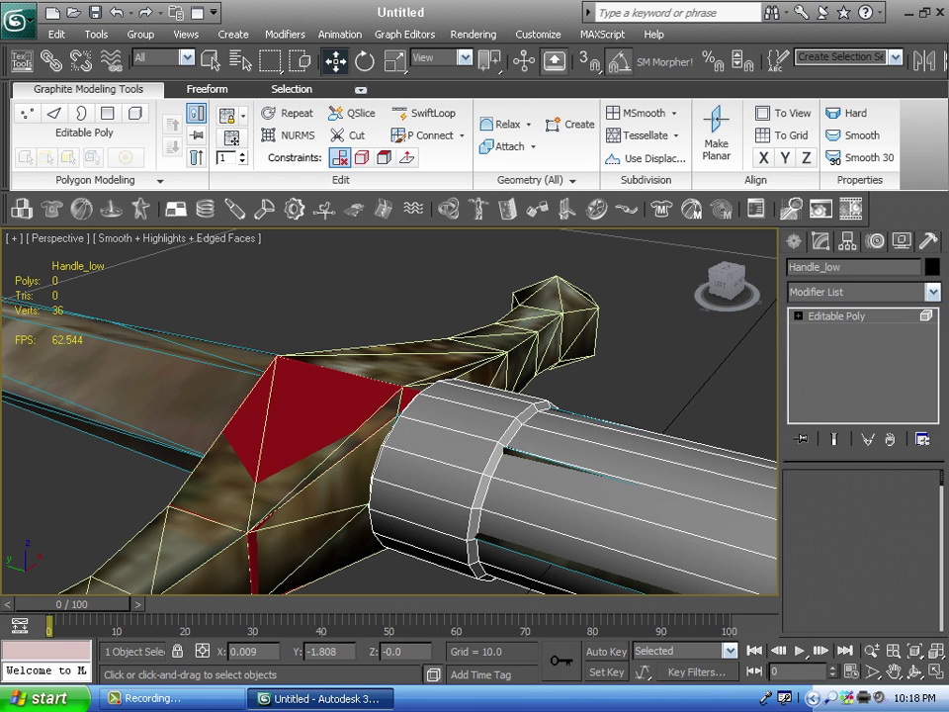
pyautogui.click(551, 469)
pyautogui.rightClick(551, 469)
pyautogui.click(610, 433)
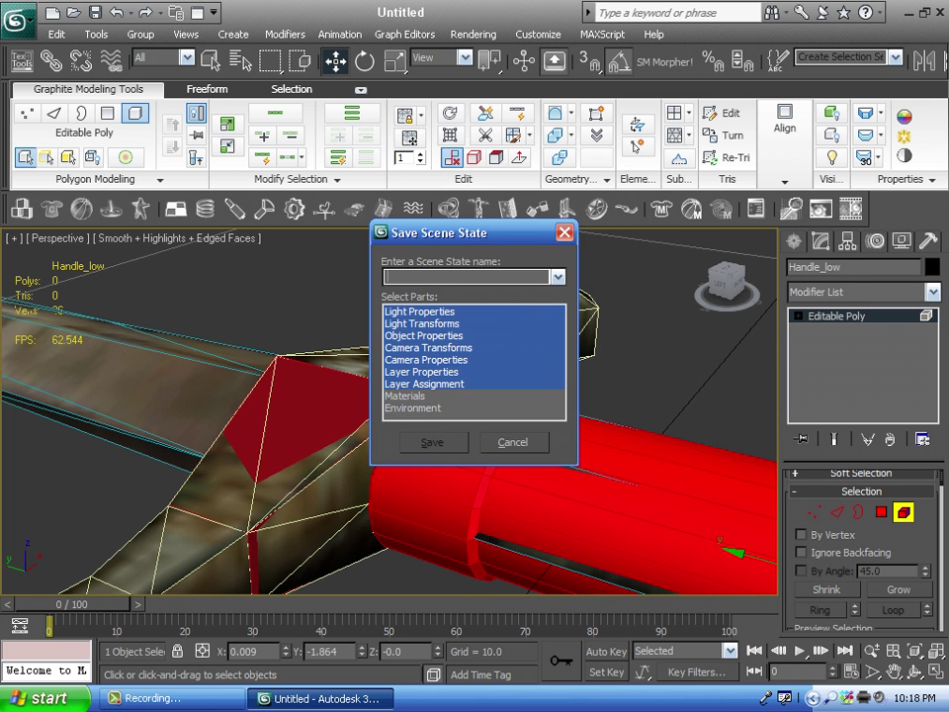
pyautogui.click(513, 443)
pyautogui.rightClick(537, 493)
pyautogui.click(585, 441)
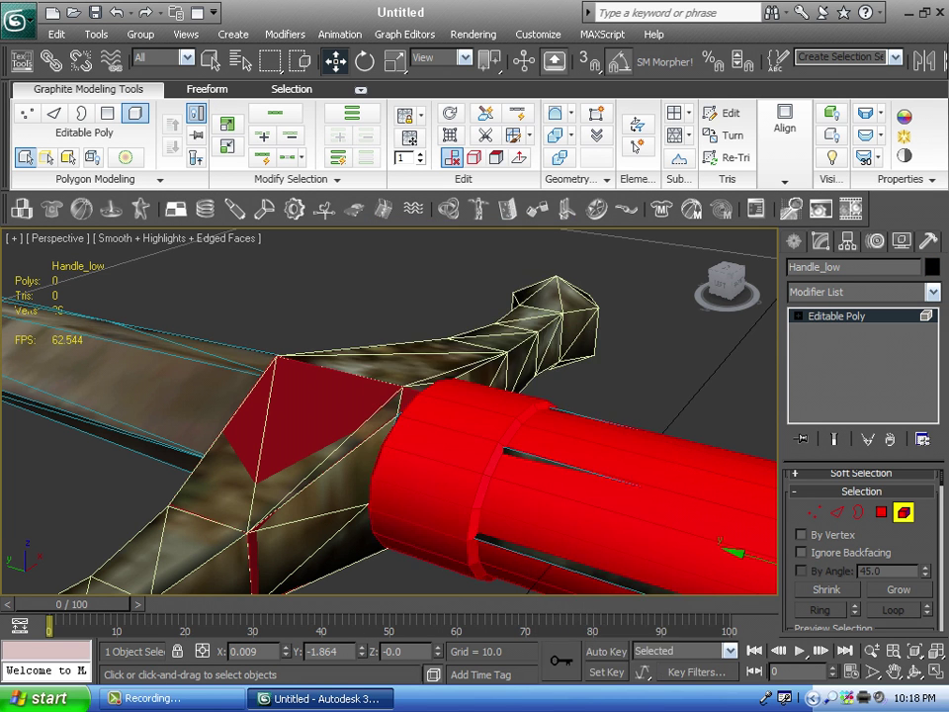
pyautogui.moveTo(585, 441); pyautogui.dragTo(544, 426, button='middle')
pyautogui.click(625, 348)
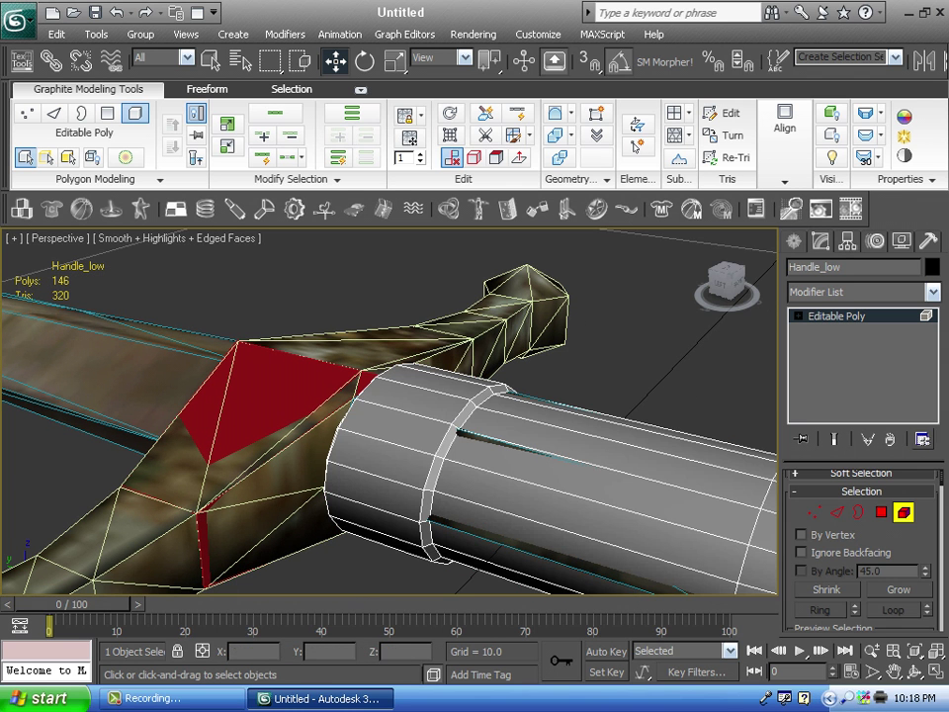
# - Hide Handle_low and the original handle mesh Tri W_iron_dagger 1 to expose the handle side of the crossguard
pyautogui.press('5')
pyautogui.rightClick(493, 491)
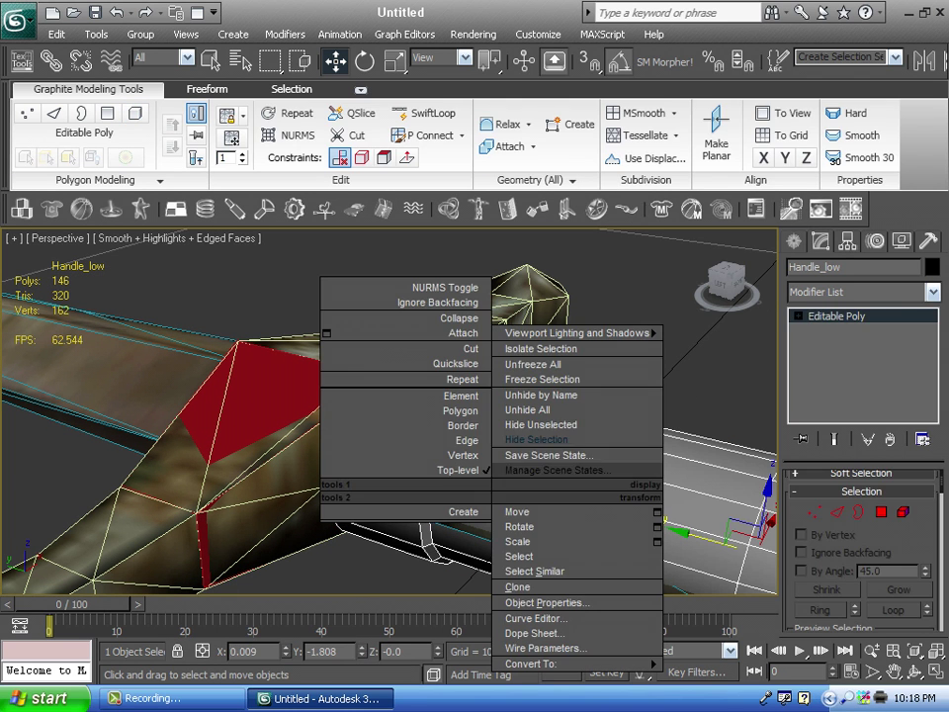
pyautogui.click(537, 439)
pyautogui.click(537, 450)
pyautogui.rightClick(529, 467)
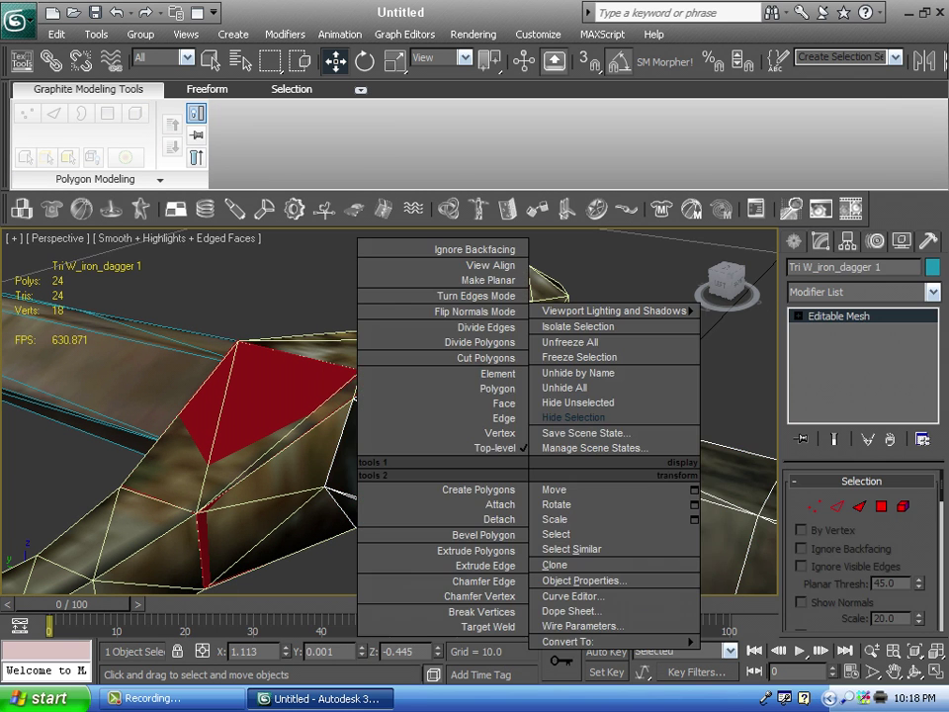
pyautogui.click(573, 417)
# - Move the crossguard box's handle-side vertical edge at the guard's centre by about 0.02 along Y
pyautogui.moveTo(730, 283); pyautogui.dragTo(648, 283)
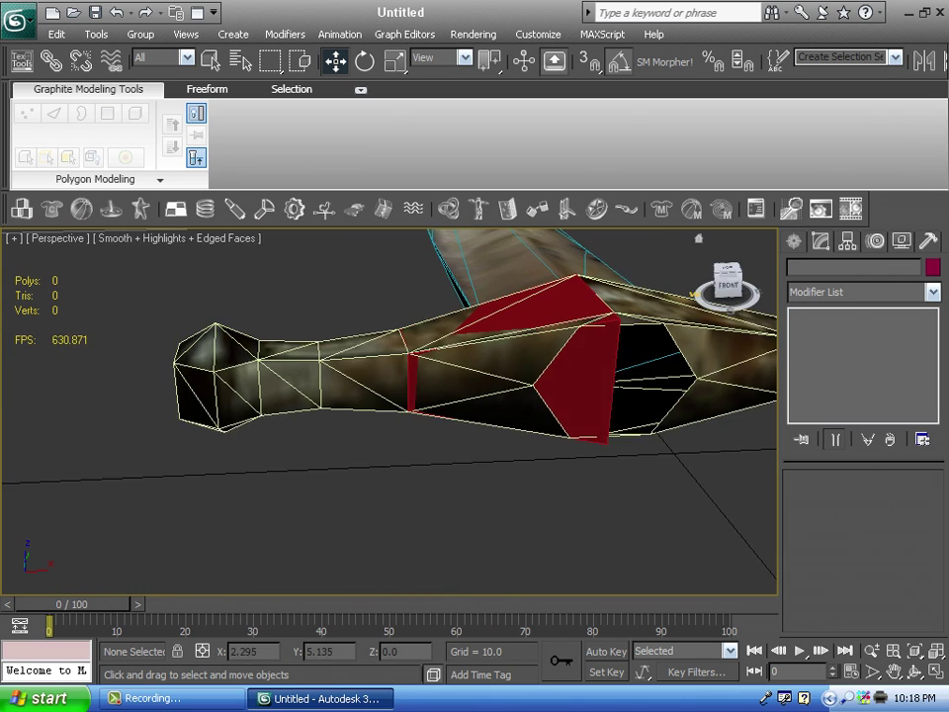
pyautogui.moveTo(524, 307); pyautogui.dragTo(346, 371, button='middle')
pyautogui.scroll(2, 398, 374)
pyautogui.click(399, 373)
pyautogui.moveTo(730, 283); pyautogui.dragTo(686, 305)
pyautogui.scroll(2, 390, 411)
pyautogui.moveTo(396, 405); pyautogui.dragTo(418, 382, button='middle')
pyautogui.click(838, 512)
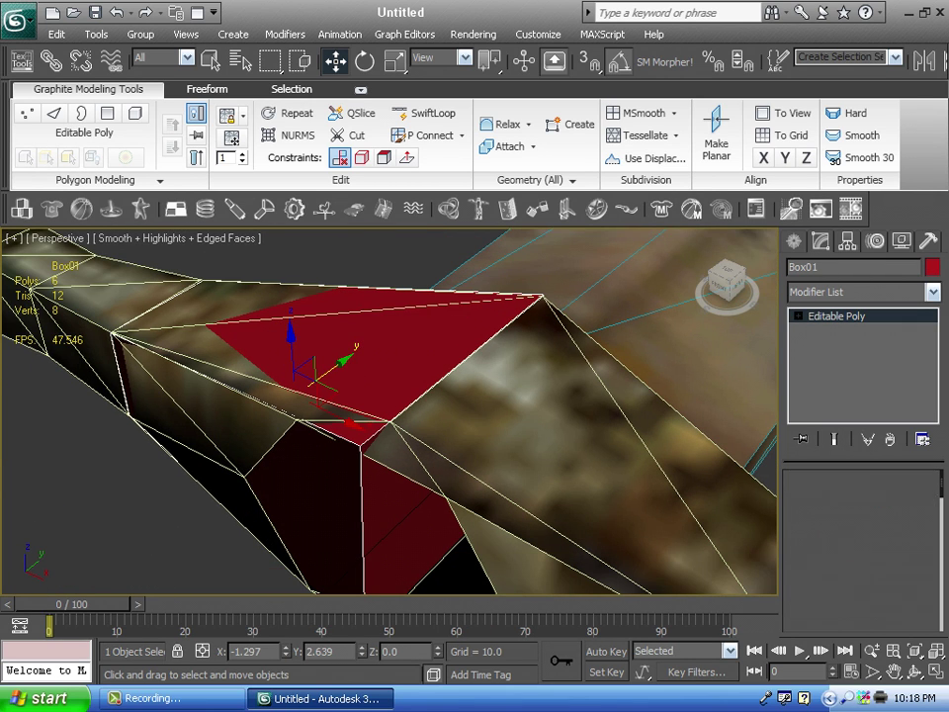
pyautogui.click(363, 519)
pyautogui.moveTo(363, 519); pyautogui.dragTo(380, 463, button='middle')
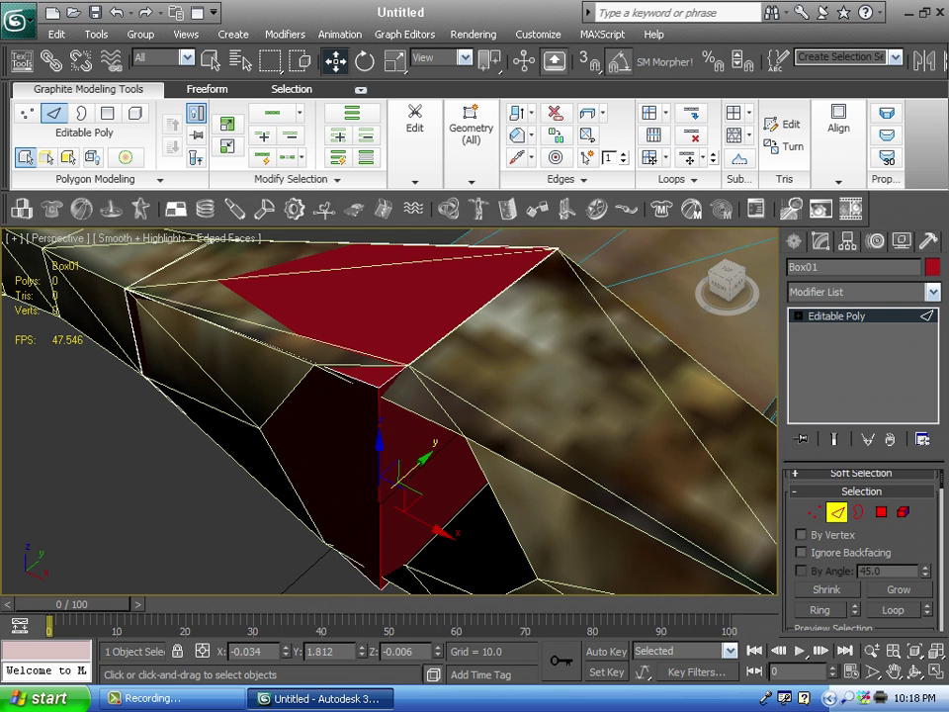
pyautogui.moveTo(411, 472); pyautogui.dragTo(414, 469)
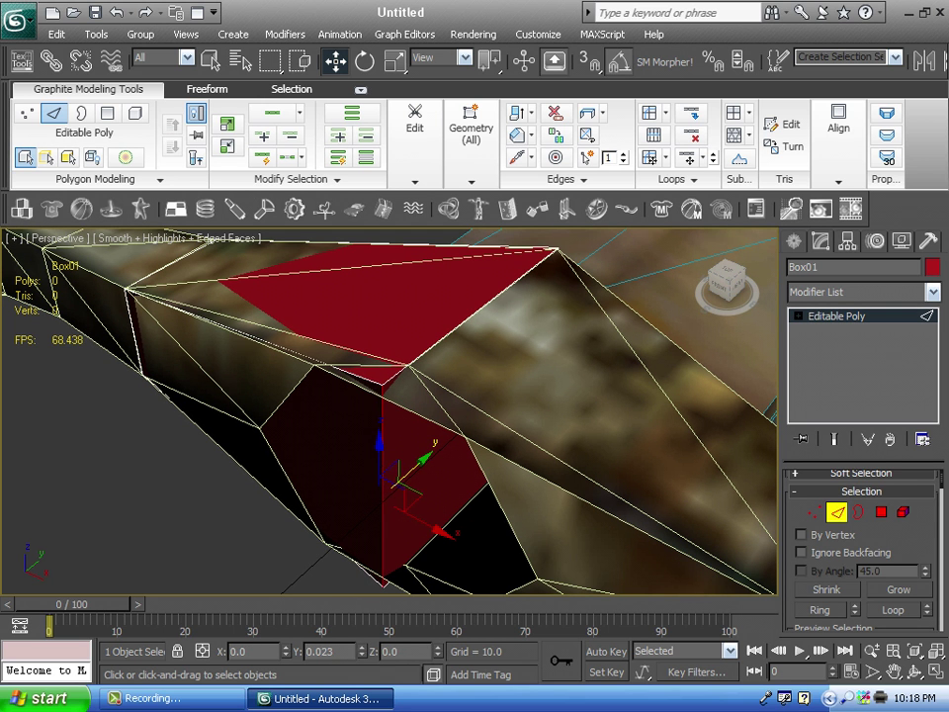
pyautogui.moveTo(729, 283); pyautogui.dragTo(732, 259)
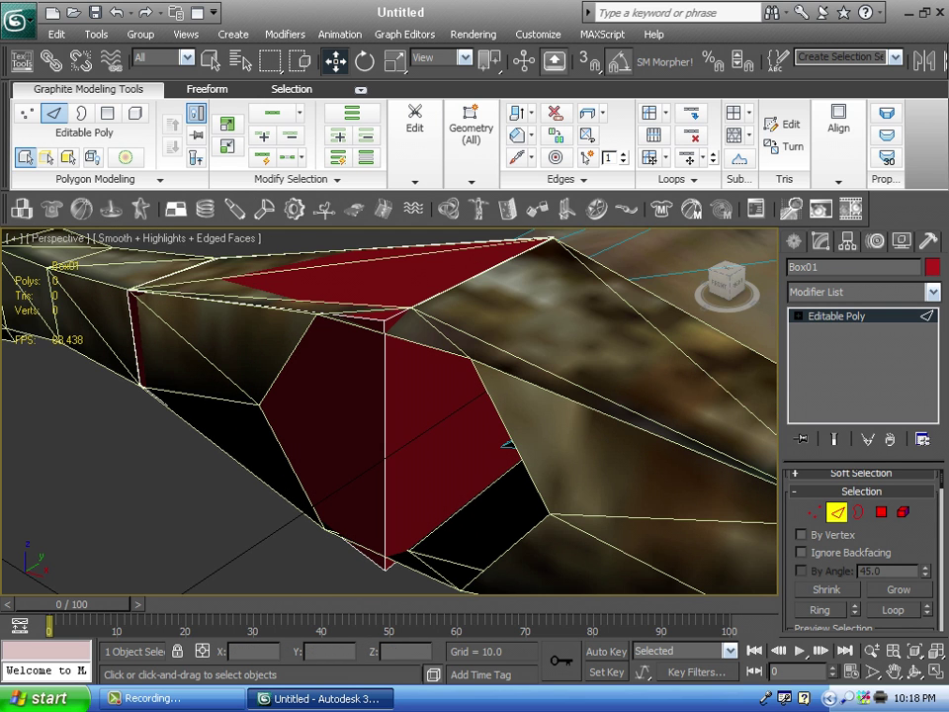
# - Lower the top handle-side centre vertex along Z and raise the bottom one by about 0.1 to fit the guard's outline
pyautogui.click(814, 512)
pyautogui.moveTo(455, 396); pyautogui.dragTo(419, 440, button='middle')
pyautogui.scroll(2, 419, 440)
pyautogui.moveTo(326, 298); pyautogui.dragTo(325, 314)
pyautogui.keyDown('alt'); pyautogui.moveTo(425, 435); pyautogui.dragTo(534, 321, button='middle'); pyautogui.keyUp('alt')
pyautogui.scroll(2, 534, 322)
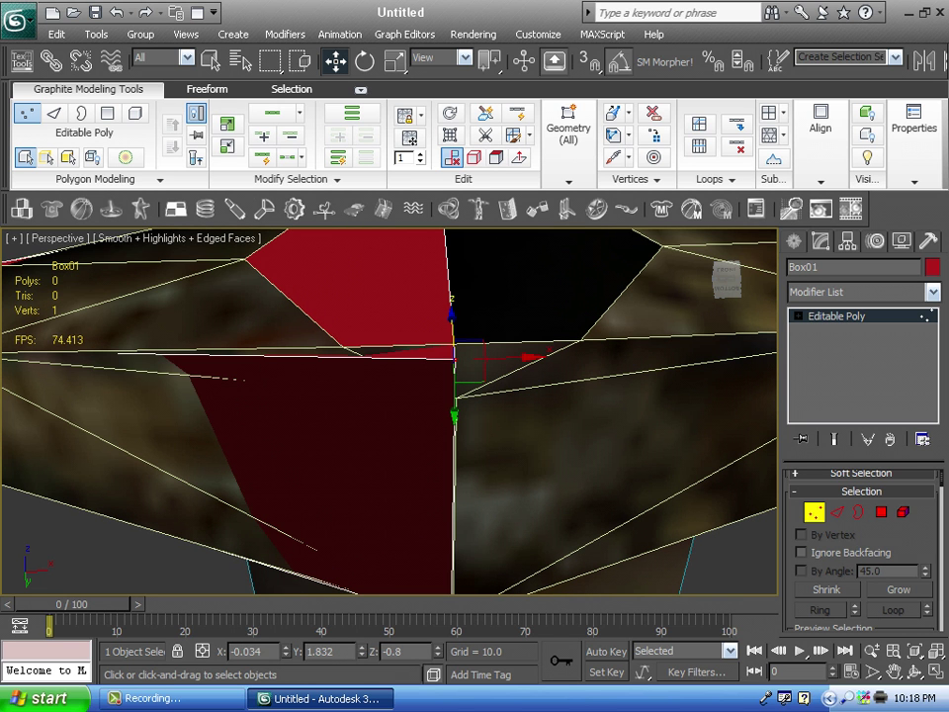
pyautogui.moveTo(452, 327); pyautogui.dragTo(452, 322)
pyautogui.scroll(-3, 452, 318)
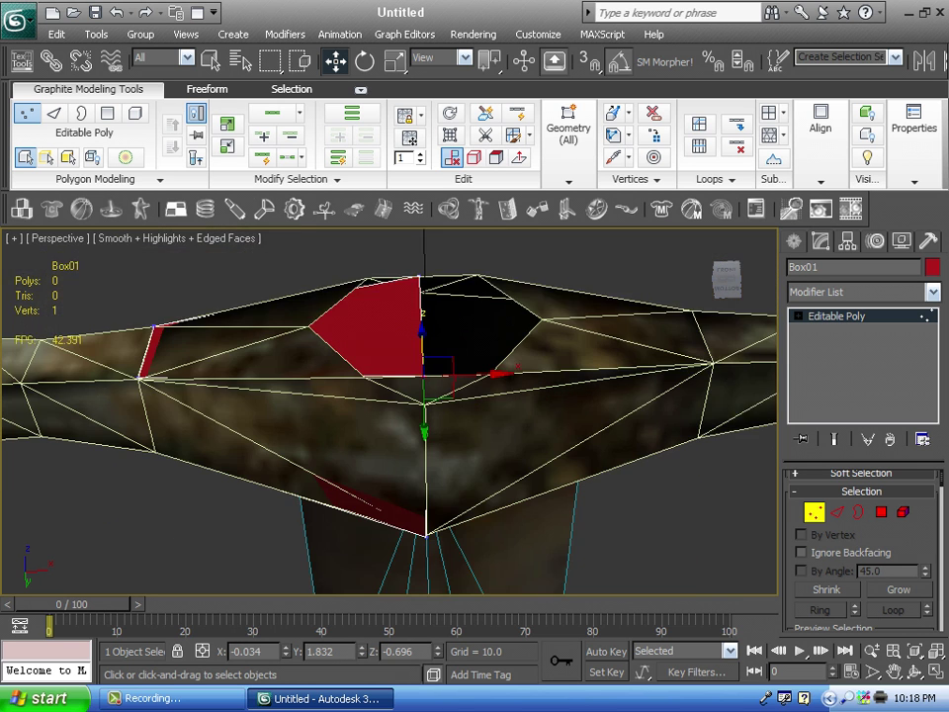
pyautogui.moveTo(452, 318); pyautogui.dragTo(455, 234, button='middle')
pyautogui.keyDown('alt'); pyautogui.moveTo(452, 321); pyautogui.dragTo(731, 374, button='middle'); pyautogui.keyUp('alt')
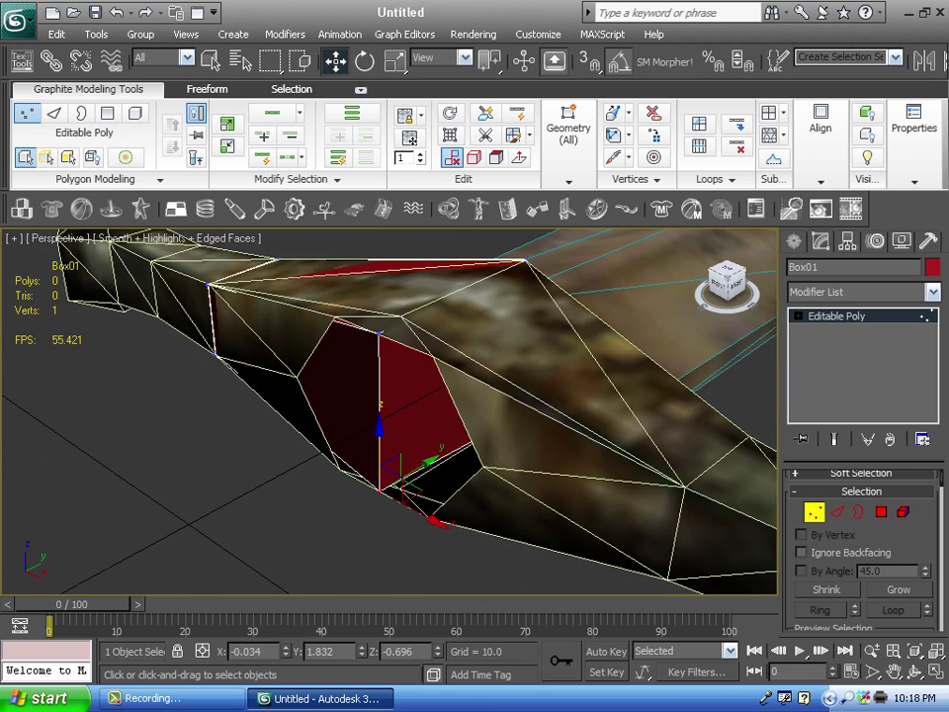
# - Delete the box's inner polygon on the guard's centre plane and leave polygon editing
pyautogui.scroll(6, 403, 330)
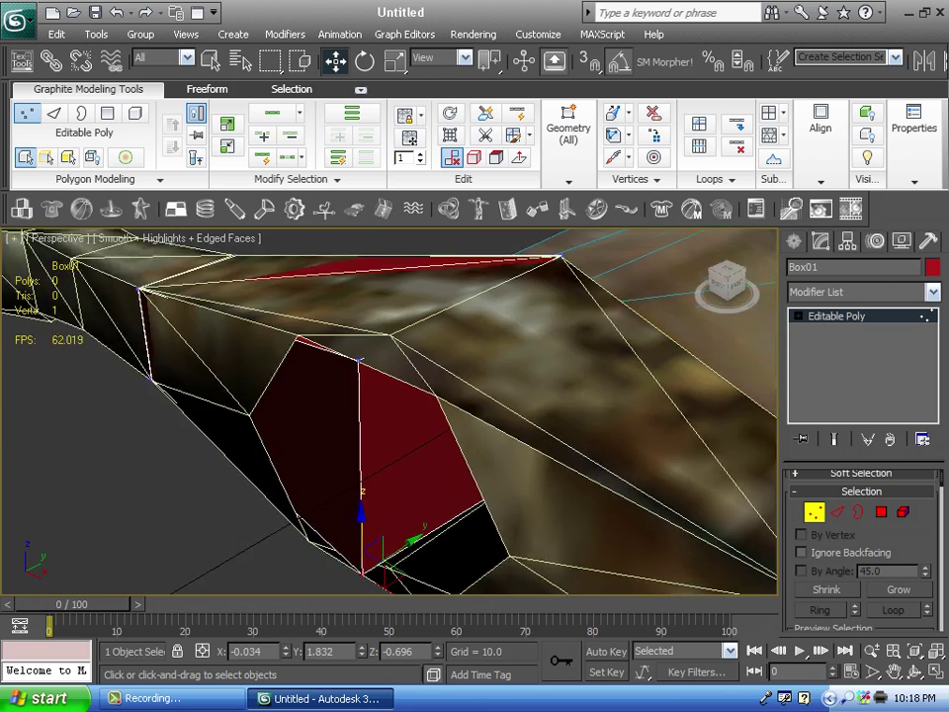
pyautogui.press('4')
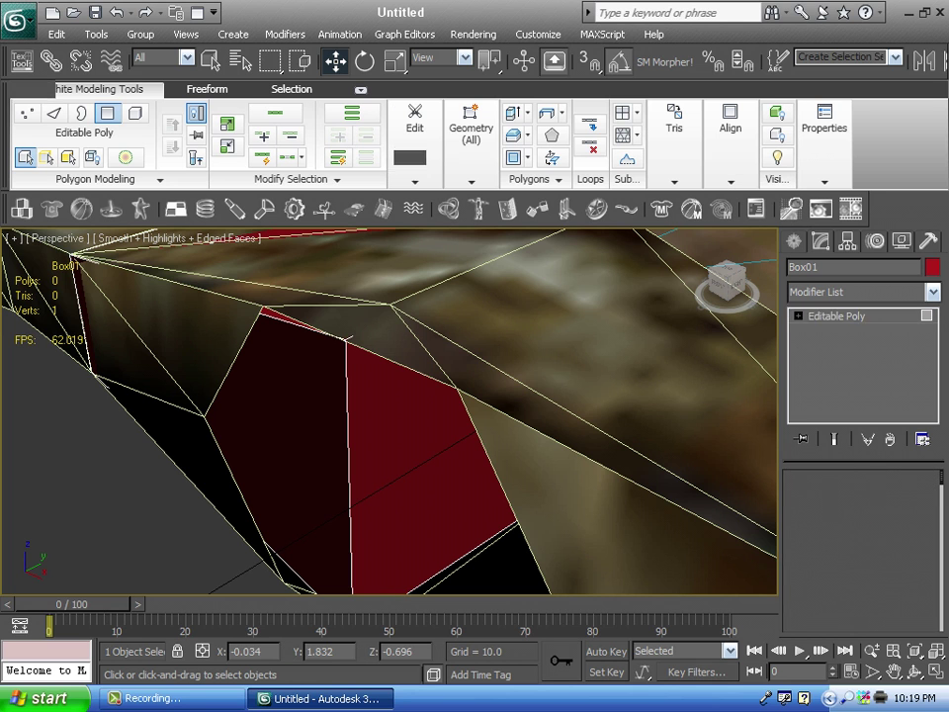
pyautogui.press('Delete')
pyautogui.scroll(-2, 360, 359)
pyautogui.keyDown('alt'); pyautogui.moveTo(361, 359); pyautogui.dragTo(493, 386, button='middle'); pyautogui.keyUp('alt')
pyautogui.click(881, 512)
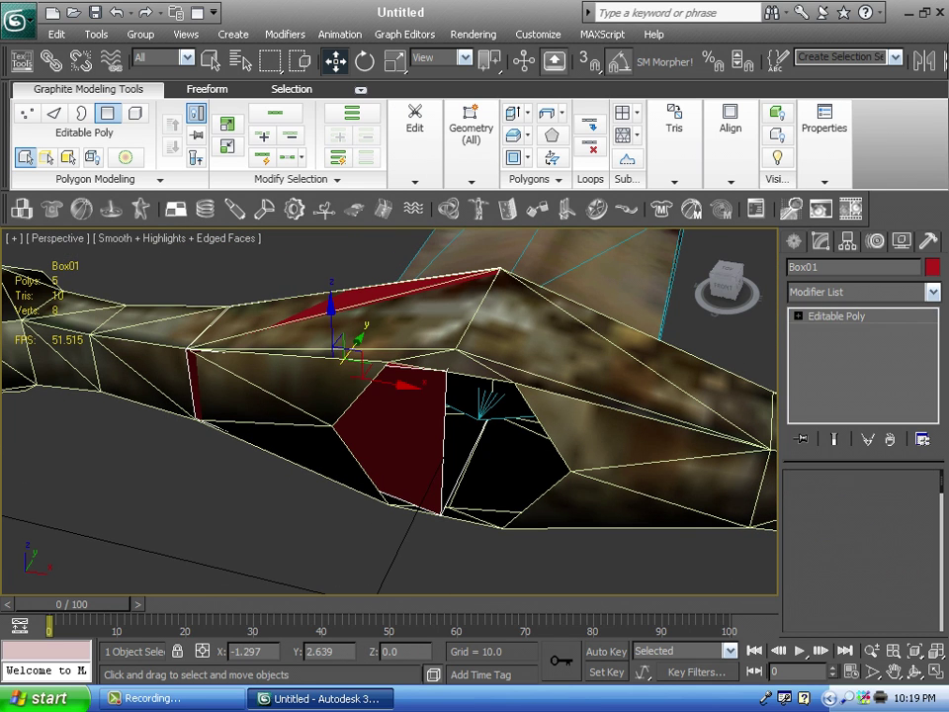
# - Apply a Symmetry modifier to the half-crossguard box, viewing it from the top
pyautogui.click(727, 268)
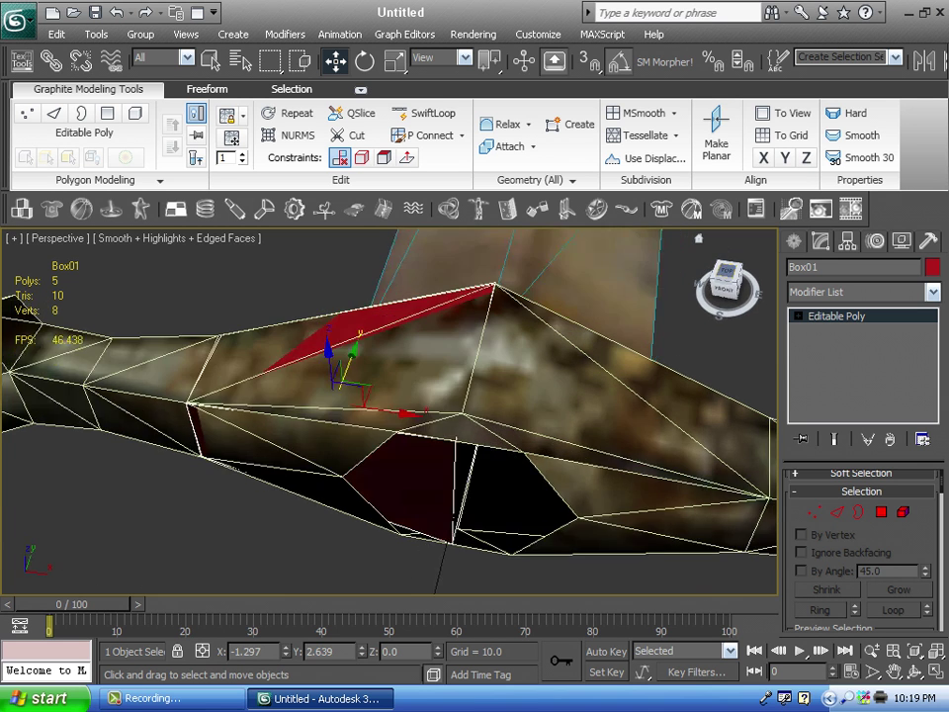
pyautogui.scroll(3, 564, 346)
pyautogui.moveTo(564, 346); pyautogui.dragTo(413, 455, button='middle')
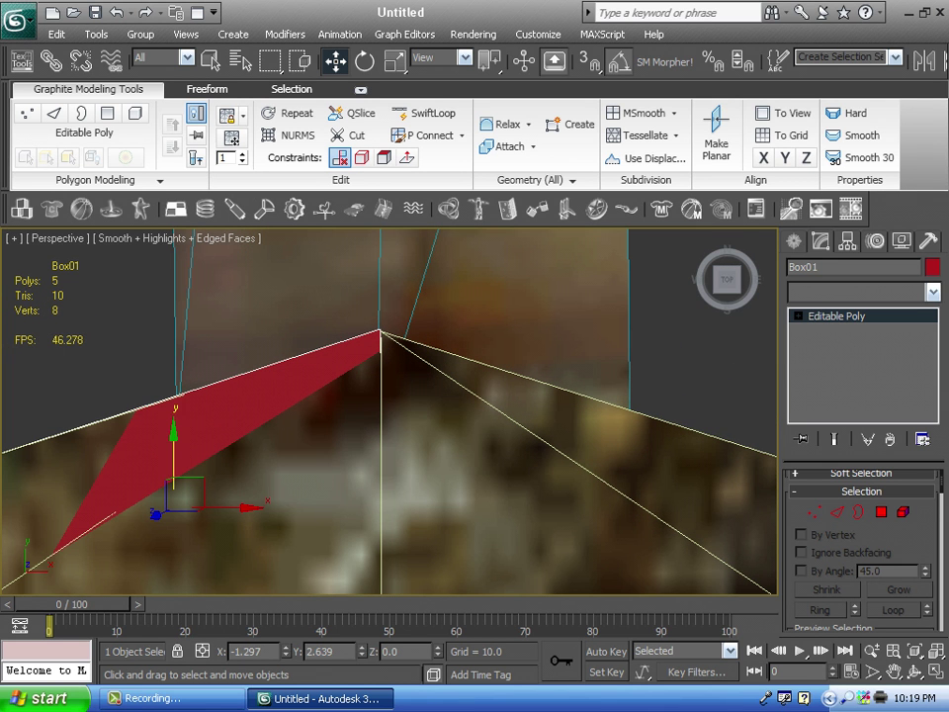
pyautogui.click(933, 292)
pyautogui.scroll(-10, 861, 267)
pyautogui.scroll(-6, 840, 410)
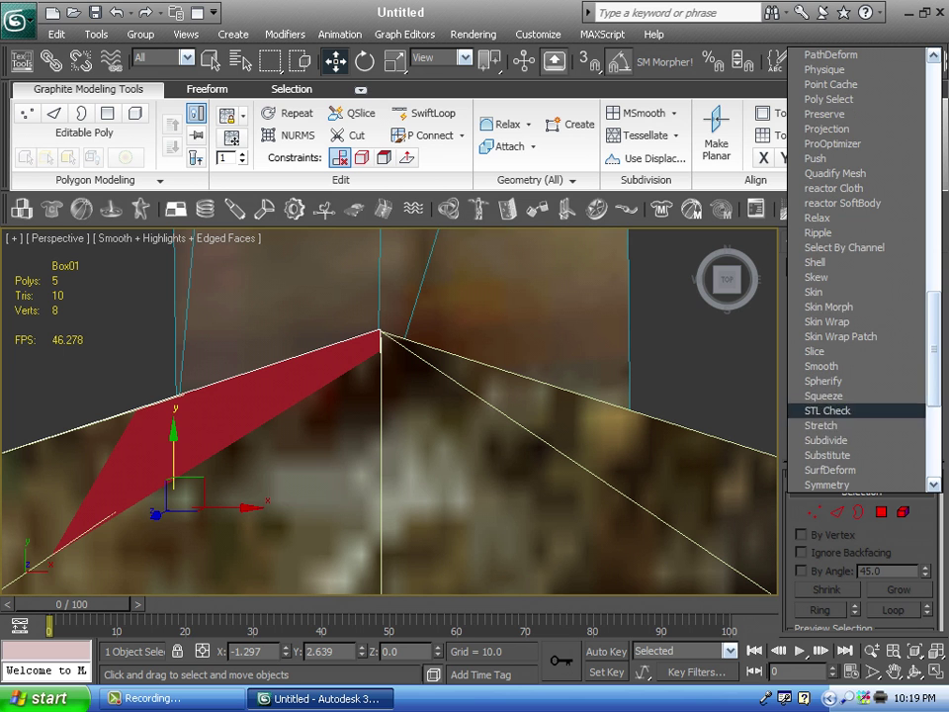
pyautogui.click(827, 483)
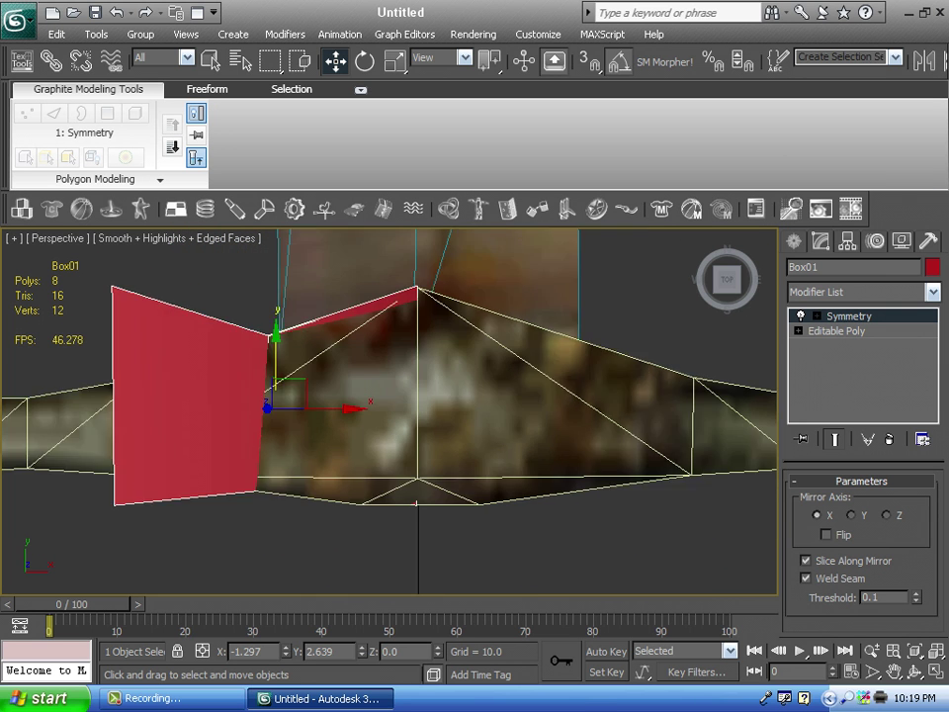
# - Turn on Flip for the Symmetry modifier with X as the mirror axis
pyautogui.scroll(-3, 396, 411)
pyautogui.moveTo(727, 280); pyautogui.dragTo(704, 237)
pyautogui.scroll(3, 474, 356)
pyautogui.moveTo(474, 356); pyautogui.dragTo(519, 382, button='middle')
pyautogui.click(827, 534)
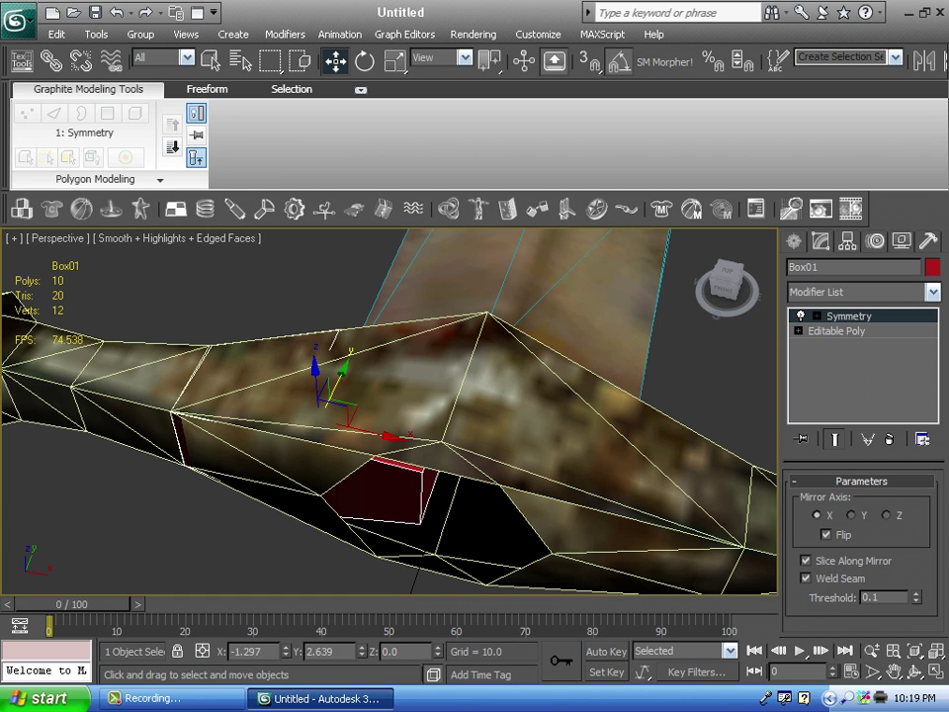
pyautogui.click(826, 534)
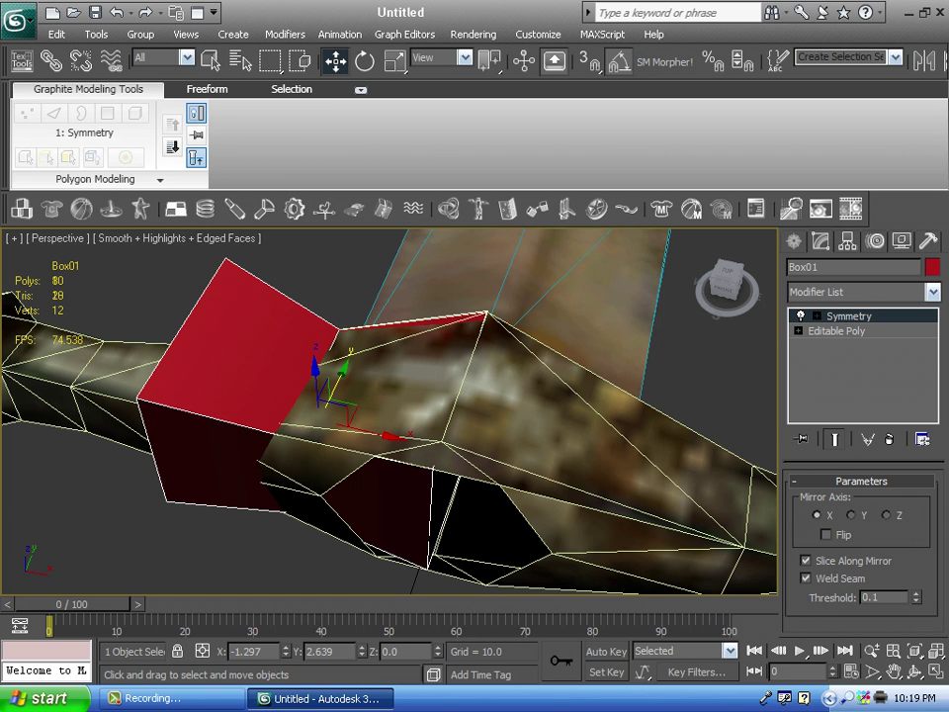
pyautogui.click(826, 534)
# - Move the Symmetry modifier's mirror plane along X onto the crossguard's centre line
pyautogui.click(817, 316)
pyautogui.click(848, 331)
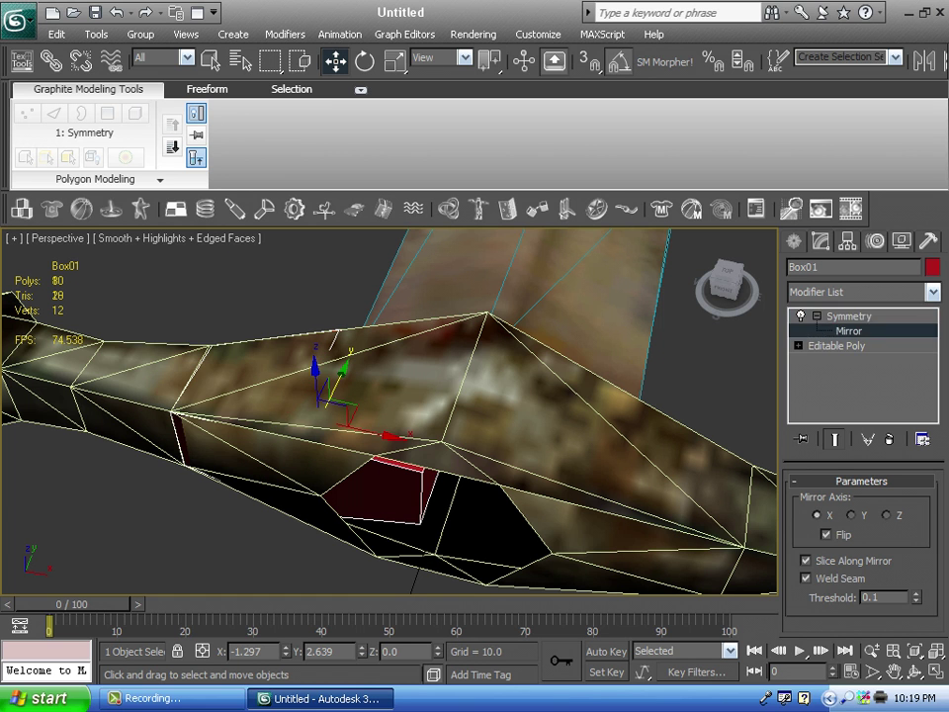
pyautogui.moveTo(346, 402); pyautogui.dragTo(485, 433)
pyautogui.moveTo(414, 374); pyautogui.dragTo(410, 379, button='middle')
pyautogui.scroll(5, 410, 380)
pyautogui.moveTo(474, 491)
pyautogui.mouseDown()
pyautogui.moveTo(486, 495)
pyautogui.moveTo(476, 491)
pyautogui.mouseUp()
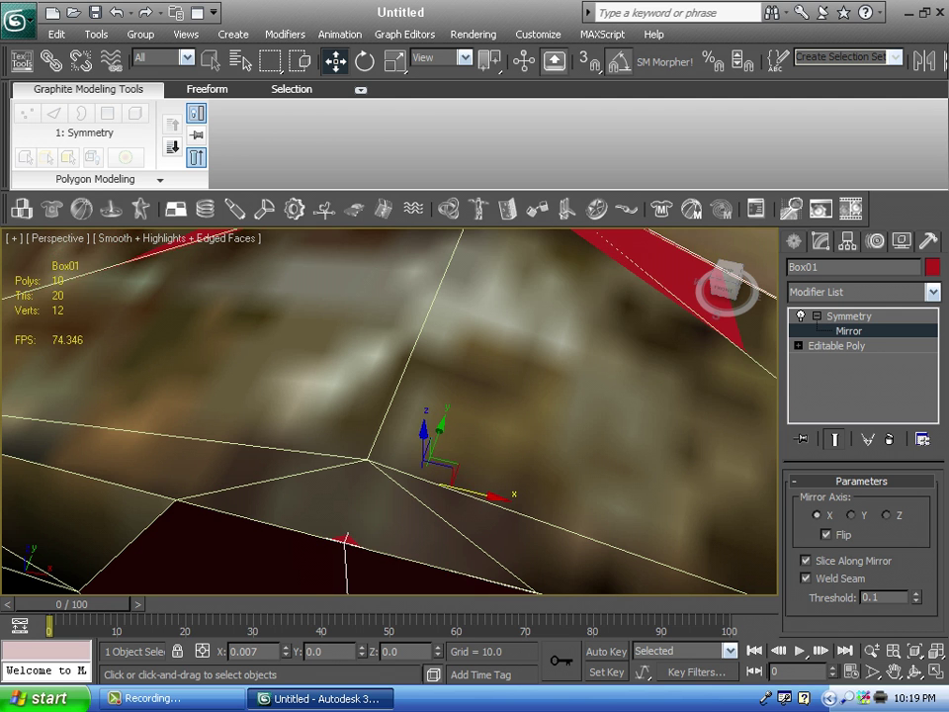
pyautogui.scroll(-3, 477, 491)
pyautogui.moveTo(476, 491); pyautogui.dragTo(459, 477, button='middle')
pyautogui.scroll(-2, 475, 506)
pyautogui.click(849, 317)
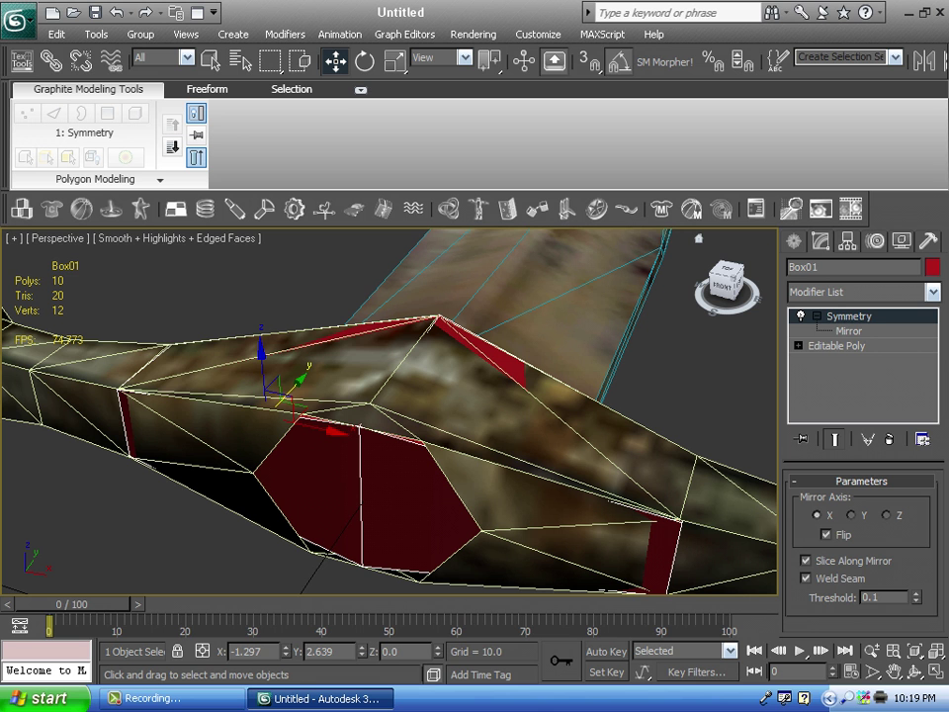
# - Return to the box's Editable Poly level and show the mirrored end result while editing
pyautogui.moveTo(475, 465); pyautogui.dragTo(562, 438, button='middle')
pyautogui.moveTo(561, 438); pyautogui.dragTo(608, 540, button='middle')
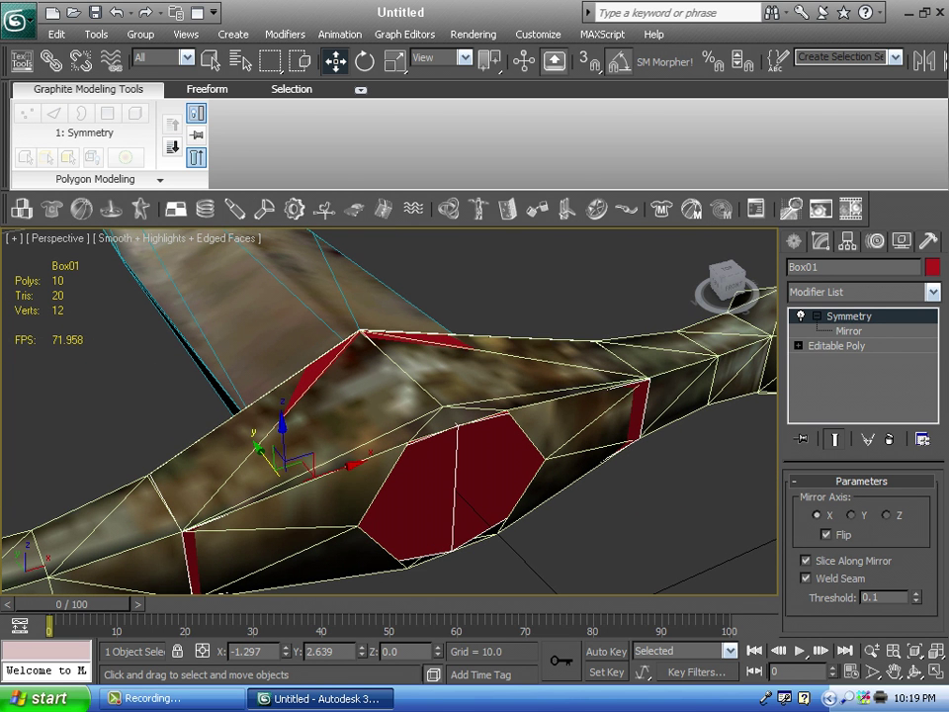
pyautogui.click(817, 316)
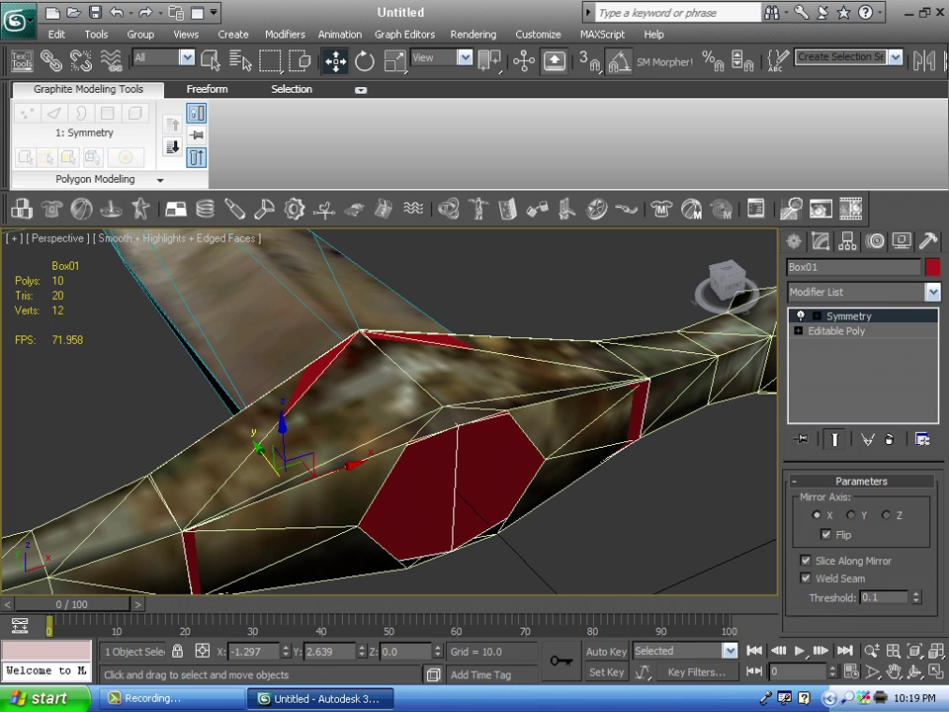
pyautogui.click(837, 332)
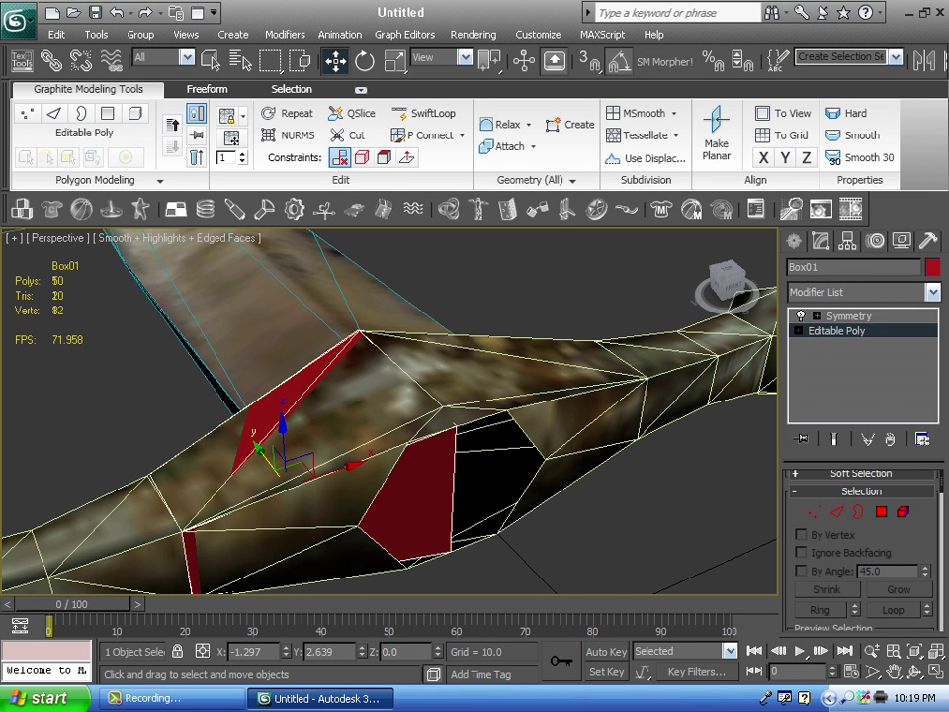
pyautogui.click(834, 439)
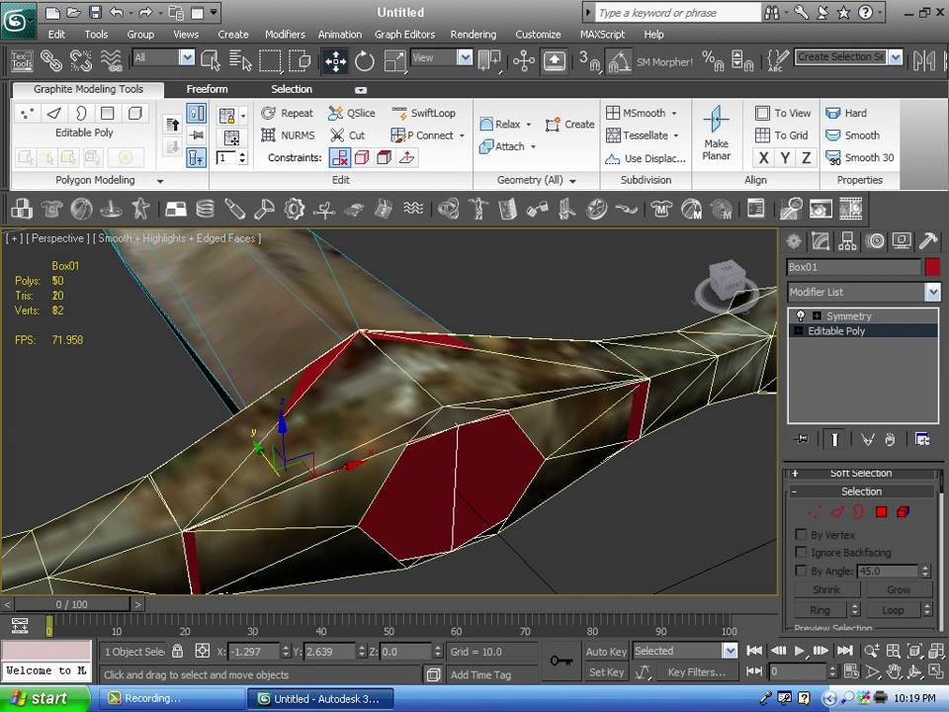
# - Extrude the outer end polygon of the half-crossguard along its arm as a group, with a height of 1.03
pyautogui.moveTo(736, 286); pyautogui.dragTo(764, 254)
pyautogui.moveTo(583, 425); pyautogui.dragTo(647, 407, button='middle')
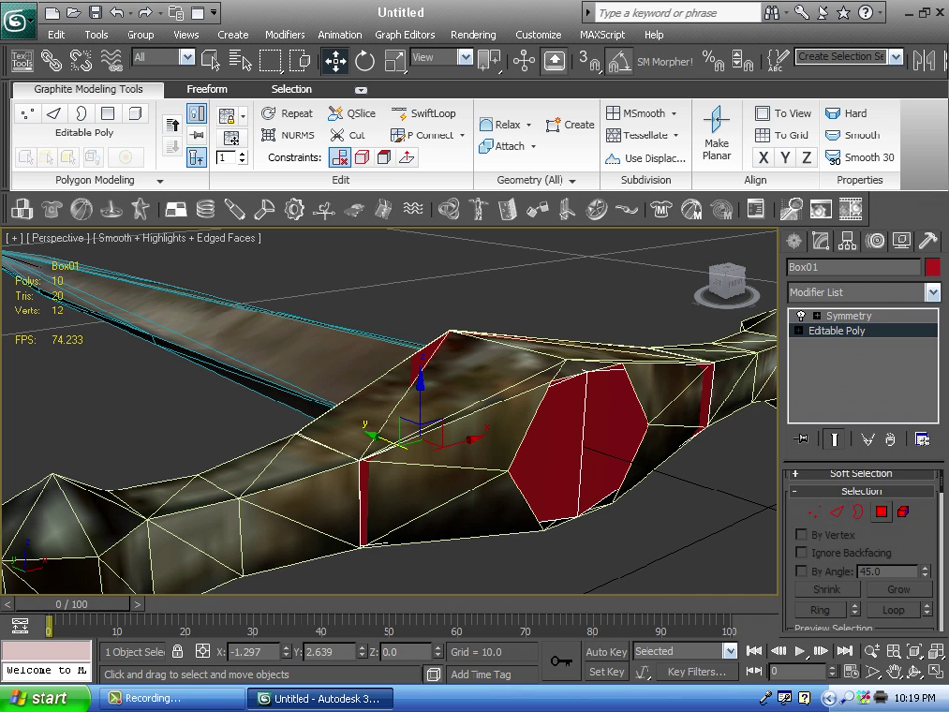
pyautogui.click(882, 512)
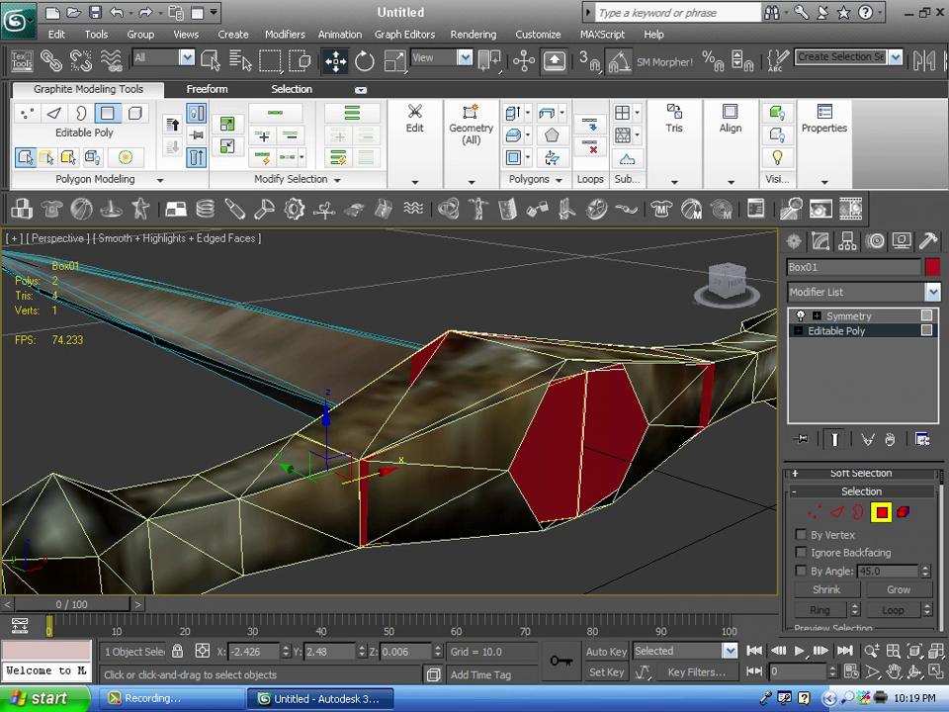
pyautogui.moveTo(733, 282); pyautogui.dragTo(761, 295)
pyautogui.moveTo(594, 416); pyautogui.dragTo(647, 358, button='middle')
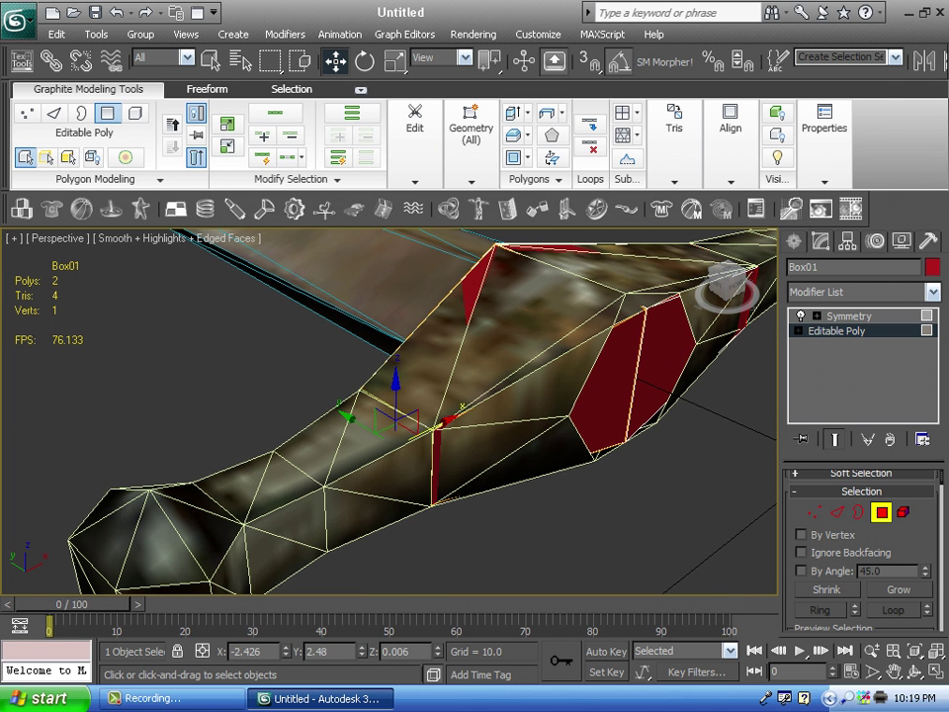
pyautogui.scroll(-5, 860, 554)
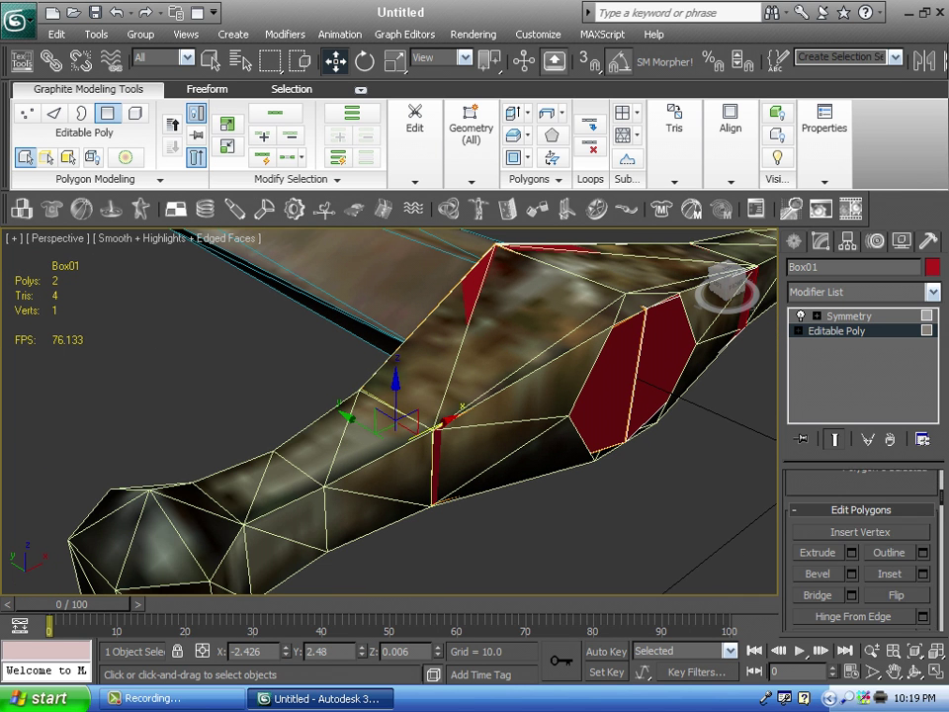
pyautogui.click(852, 552)
pyautogui.click(562, 334)
pyautogui.moveTo(561, 334); pyautogui.dragTo(561, 374)
pyautogui.keyDown('alt'); pyautogui.moveTo(554, 445); pyautogui.dragTo(653, 393, button='middle'); pyautogui.keyUp('alt')
pyautogui.scroll(6, 568, 460)
pyautogui.moveTo(562, 333); pyautogui.dragTo(562, 331)
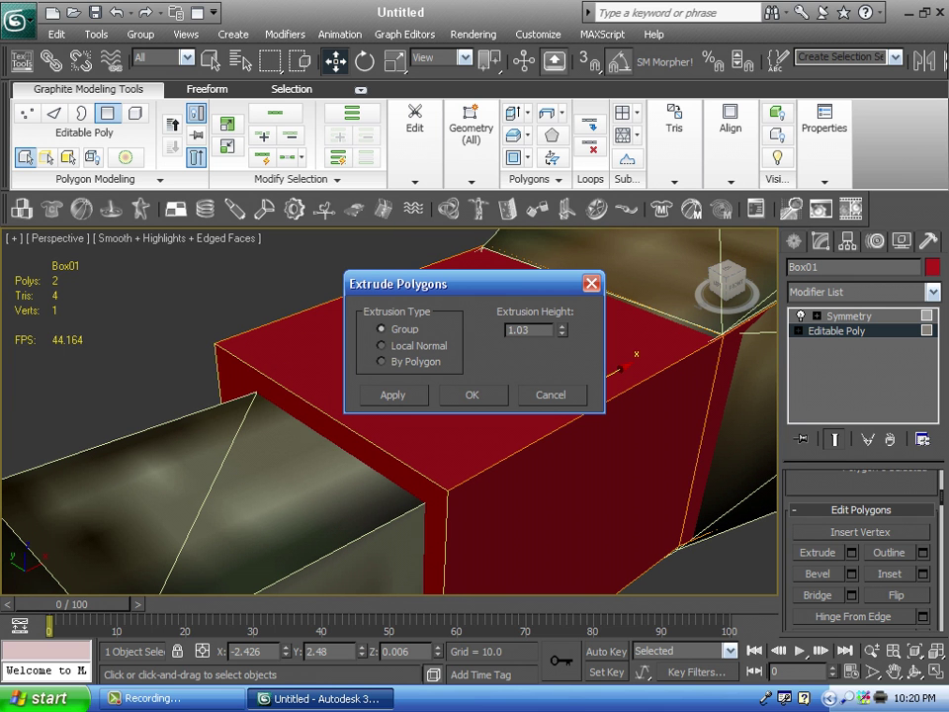
pyautogui.click(472, 394)
# - Nudge the extruded end polygon slightly outward along X, undoing stray selection changes
pyautogui.scroll(-4, 331, 296)
pyautogui.click(309, 282)
pyautogui.hotkey('ctrl', 'z')
pyautogui.moveTo(362, 406); pyautogui.dragTo(356, 409)
pyautogui.click(450, 513)
pyautogui.moveTo(450, 509); pyautogui.dragTo(481, 541, button='middle')
pyautogui.hotkey('ctrl', 'z')
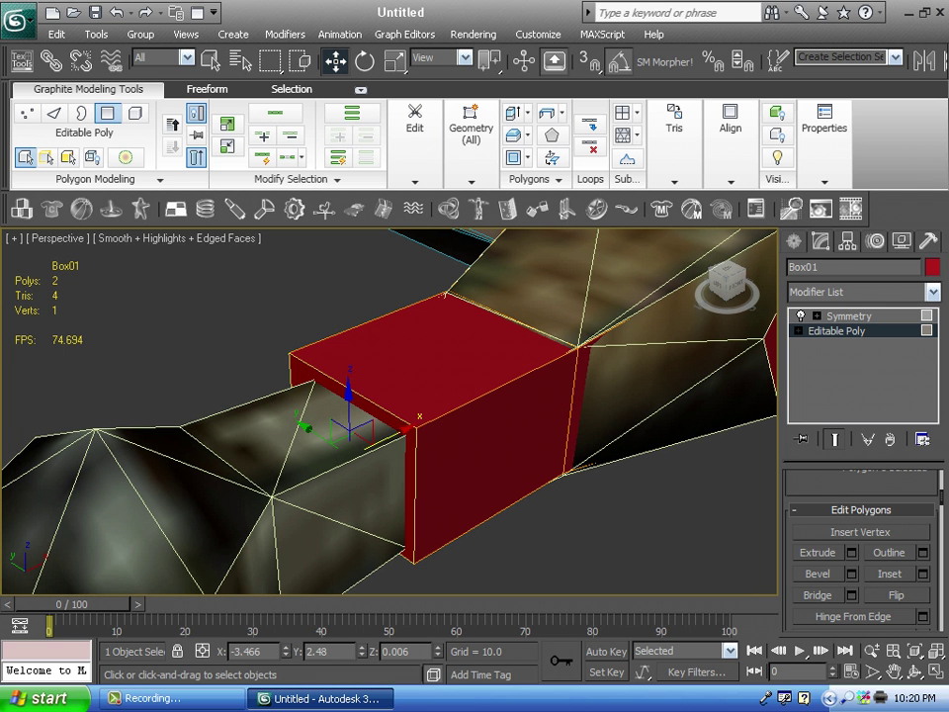
# - Scale the extruded end polygon to about 83% along Z, narrow it along Y, and nudge it slightly inward along X
pyautogui.click(394, 61)
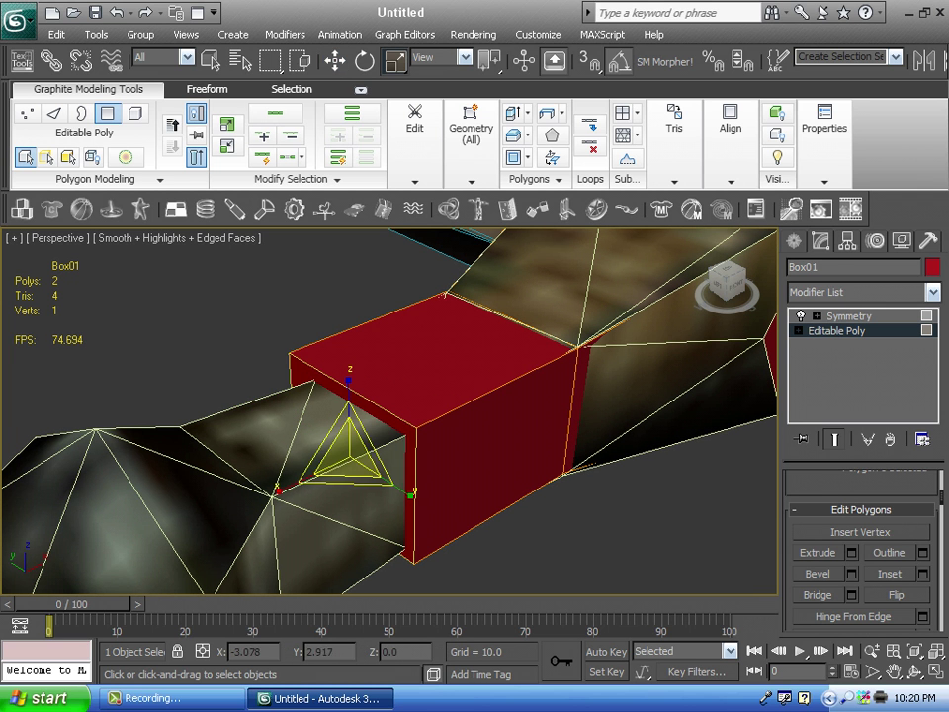
pyautogui.moveTo(348, 396); pyautogui.dragTo(348, 414)
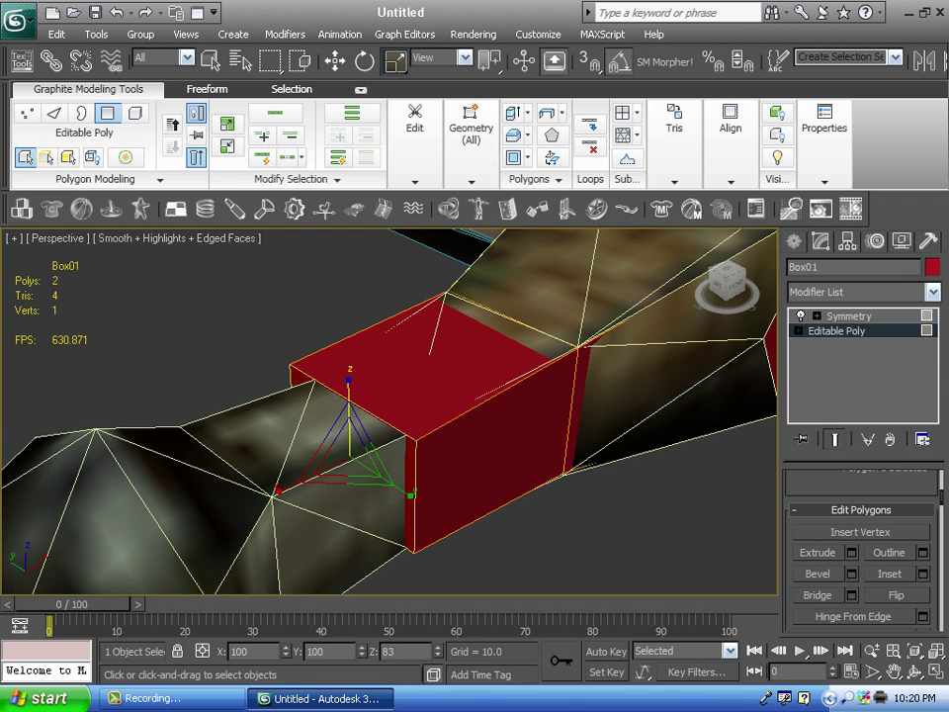
pyautogui.moveTo(388, 481); pyautogui.dragTo(388, 496)
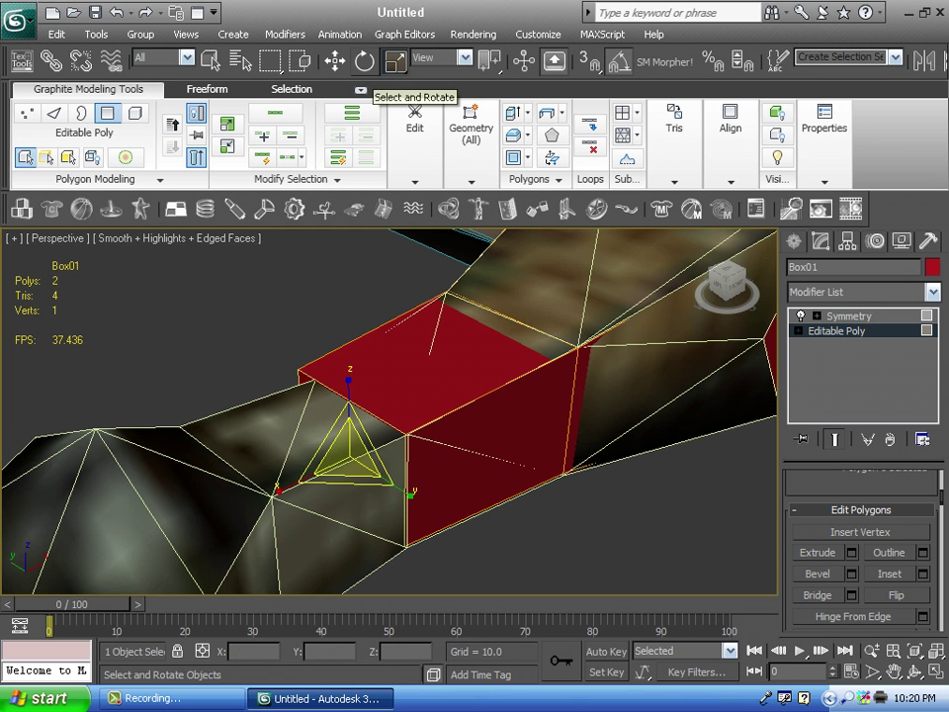
pyautogui.click(336, 61)
pyautogui.moveTo(392, 433); pyautogui.dragTo(393, 433)
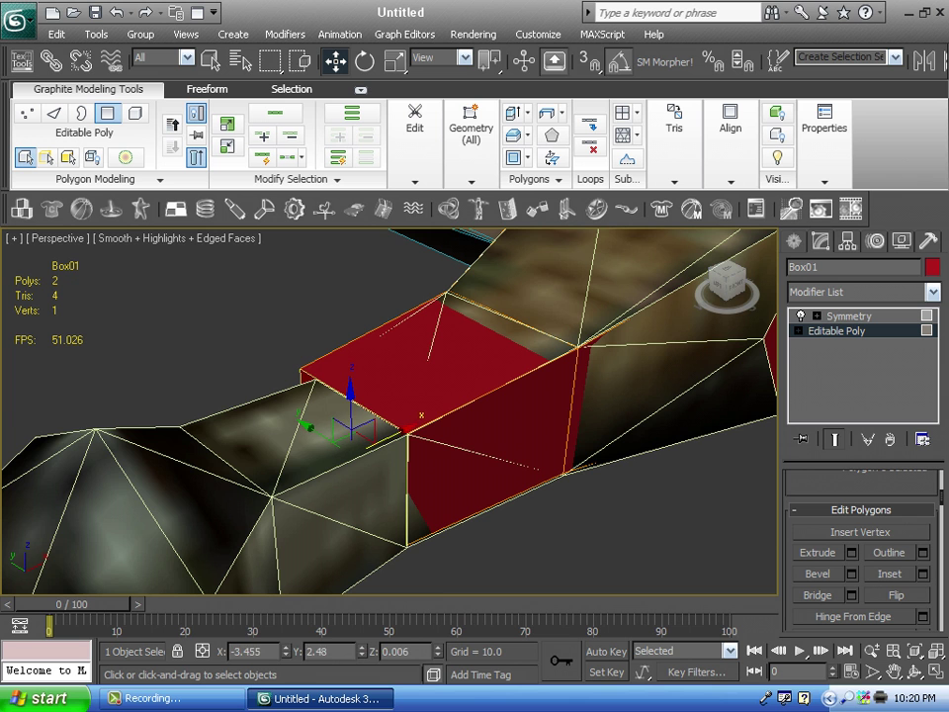
# - Move the +Y-side vertical edge of the extruded end inward along Y to meet the original guard's outline
pyautogui.click(554, 524)
pyautogui.moveTo(720, 276); pyautogui.dragTo(776, 272)
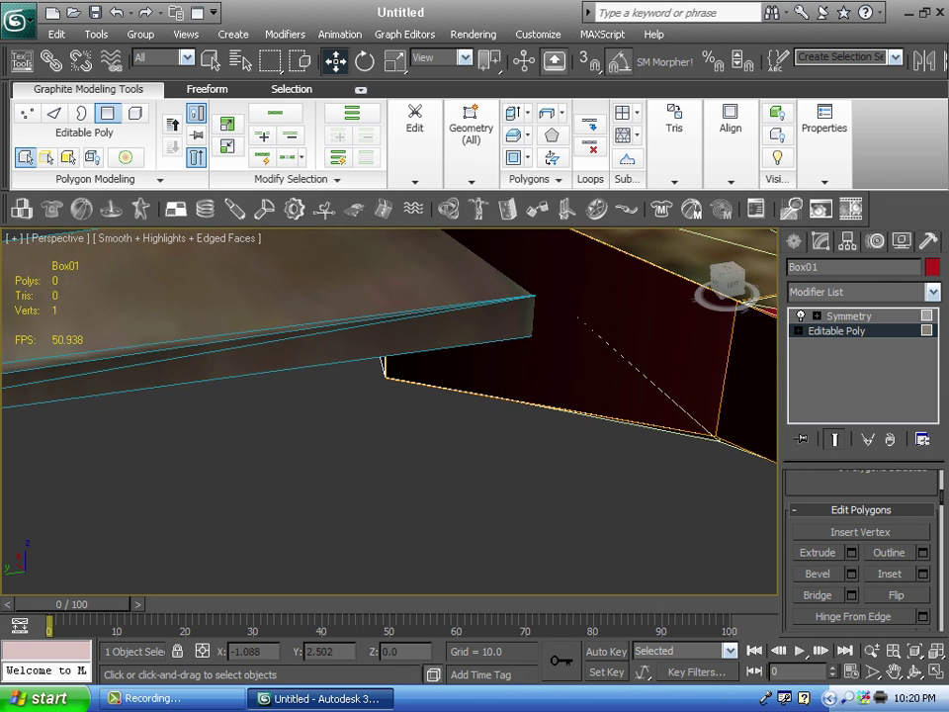
pyautogui.moveTo(613, 395); pyautogui.dragTo(336, 396, button='middle')
pyautogui.scroll(5, 859, 550)
pyautogui.click(837, 521)
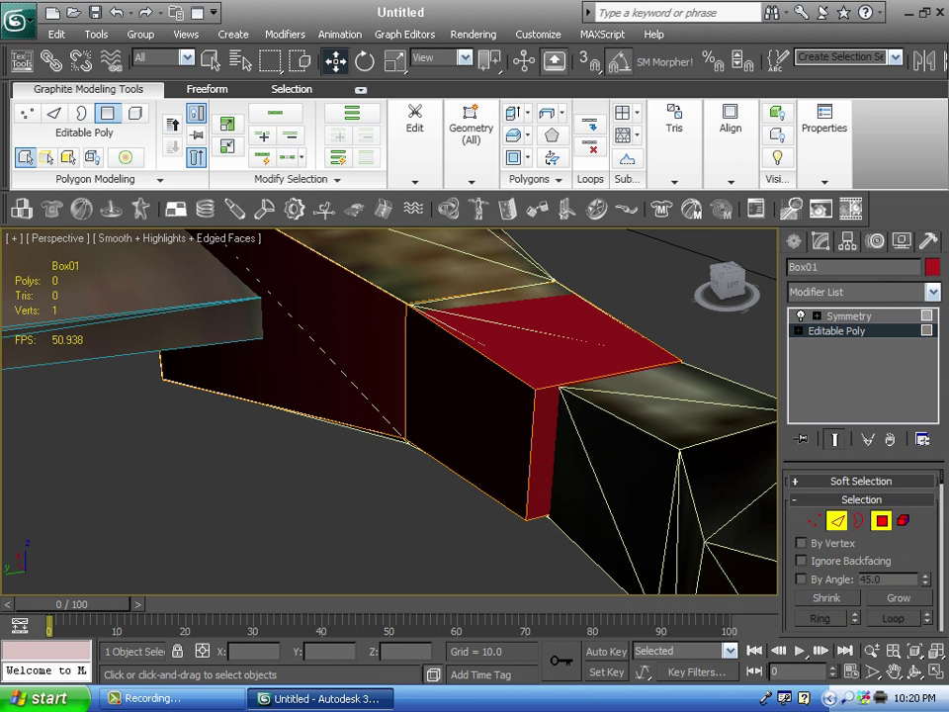
pyautogui.moveTo(593, 426); pyautogui.dragTo(548, 440, button='middle')
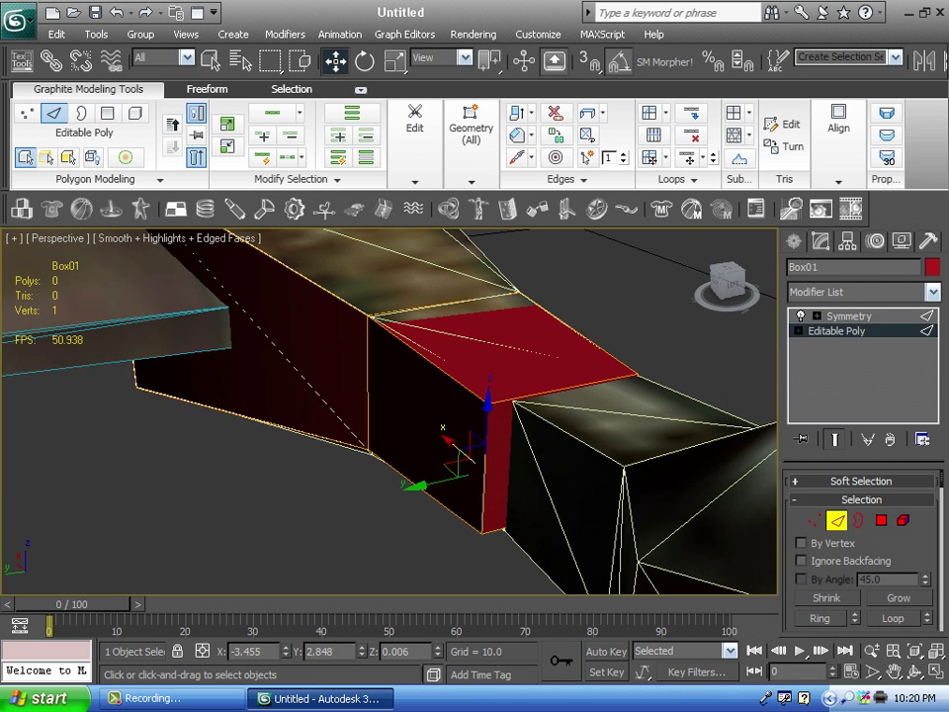
pyautogui.moveTo(431, 482); pyautogui.dragTo(459, 478)
pyautogui.click(675, 304)
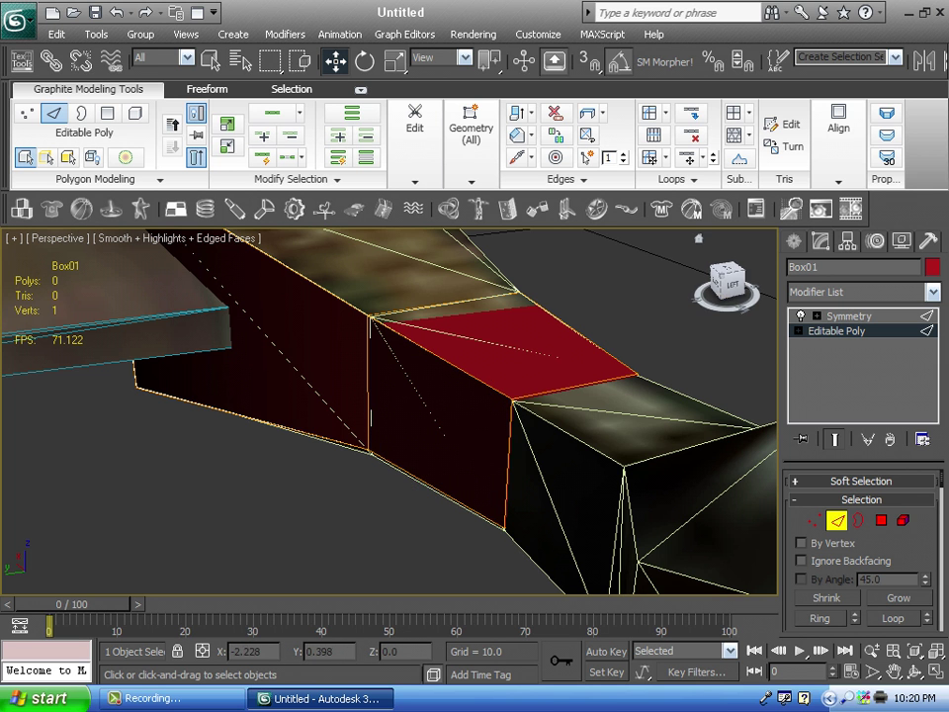
# - Extrude the arm's end polygon again toward the guard's knob, with a height of 0.579
pyautogui.moveTo(729, 284); pyautogui.dragTo(648, 280)
pyautogui.moveTo(435, 375); pyautogui.dragTo(658, 397, button='middle')
pyautogui.moveTo(475, 396); pyautogui.dragTo(653, 400, button='middle')
pyautogui.moveTo(728, 283); pyautogui.dragTo(724, 249)
pyautogui.click(881, 520)
pyautogui.click(468, 441)
pyautogui.moveTo(922, 542); pyautogui.dragTo(921, 340)
pyautogui.click(852, 566)
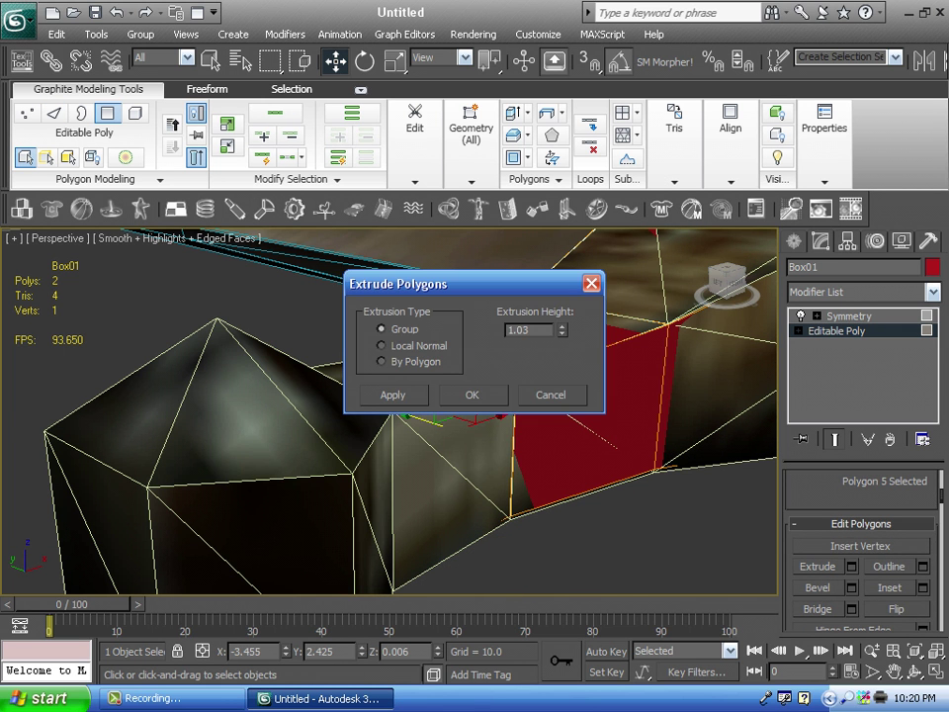
pyautogui.moveTo(728, 284)
pyautogui.mouseDown()
pyautogui.moveTo(731, 330)
pyautogui.moveTo(729, 286)
pyautogui.mouseUp()
pyautogui.moveTo(562, 331); pyautogui.dragTo(561, 316)
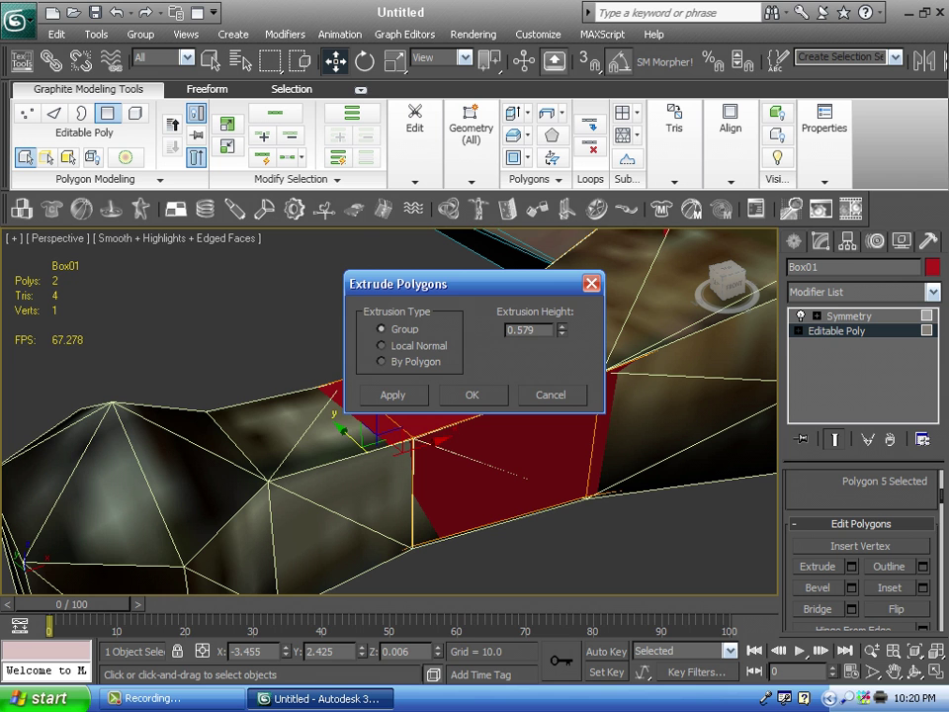
pyautogui.press('Return')
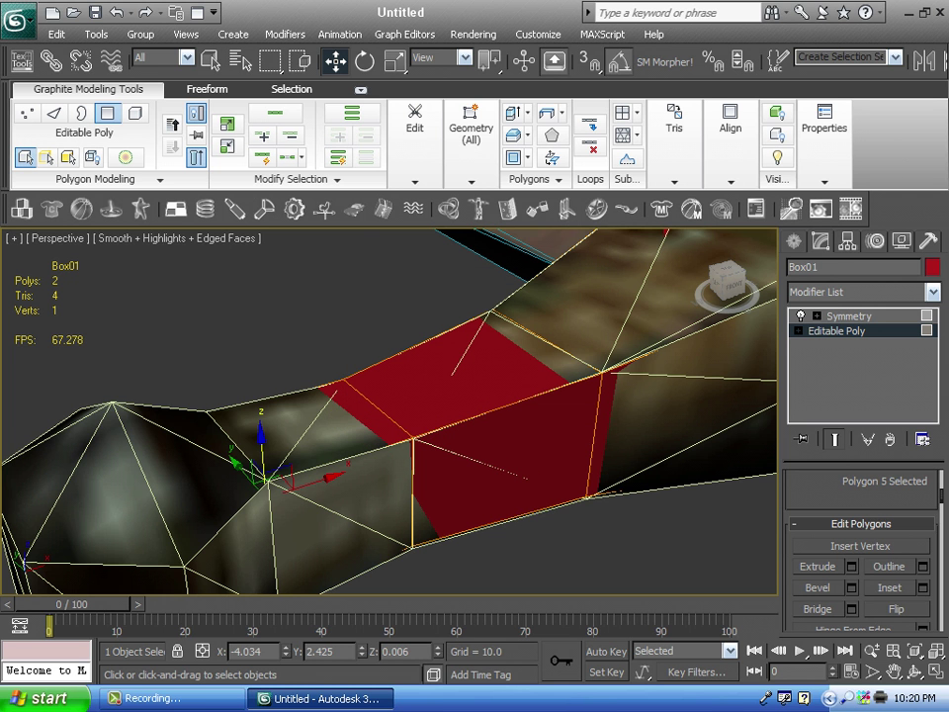
# - Raise the newly extruded end polygon along Z to about 0.074
pyautogui.moveTo(261, 435); pyautogui.dragTo(261, 416)
pyautogui.moveTo(729, 283); pyautogui.dragTo(797, 300)
pyautogui.moveTo(682, 356); pyautogui.dragTo(395, 380, button='middle')
pyautogui.scroll(3, 396, 380)
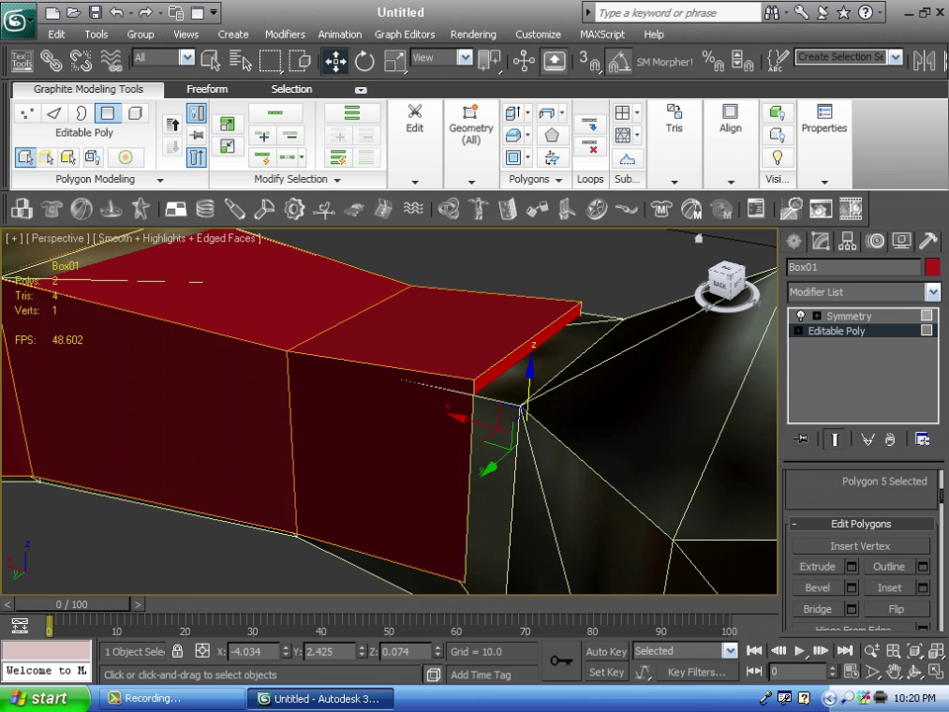
# - Move the -Y-side vertical edge of the new end outward along Y by about 0.02 to follow the original guard
pyautogui.moveTo(729, 283)
pyautogui.mouseDown()
pyautogui.moveTo(744, 263)
pyautogui.moveTo(736, 276)
pyautogui.mouseUp()
pyautogui.moveTo(673, 286); pyautogui.dragTo(608, 376, button='middle')
pyautogui.click(615, 327)
pyautogui.scroll(3, 858, 499)
pyautogui.click(859, 484)
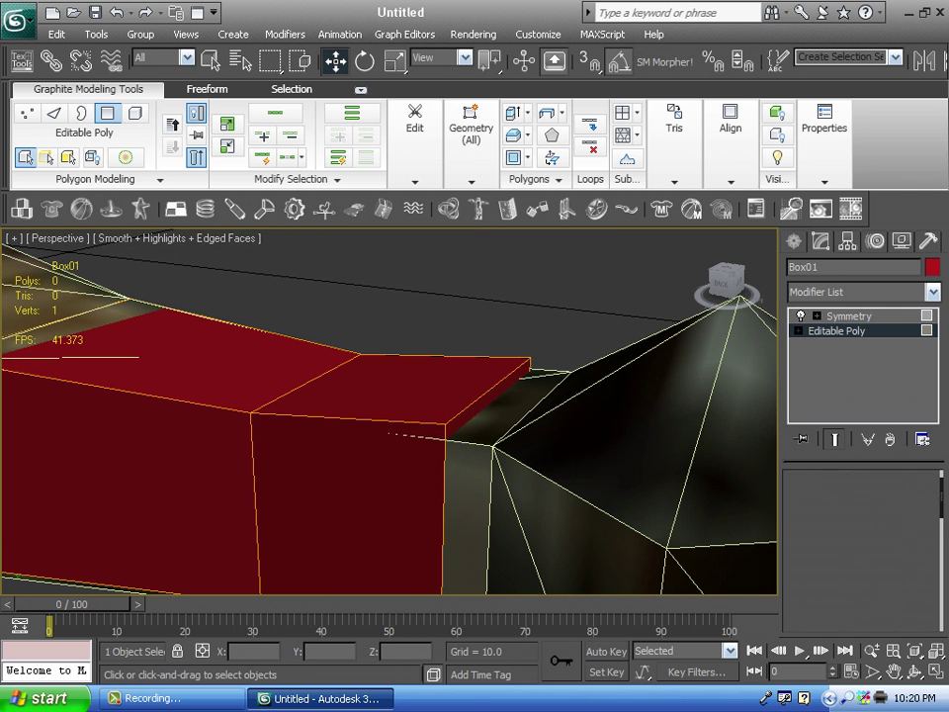
pyautogui.moveTo(729, 272); pyautogui.dragTo(674, 278)
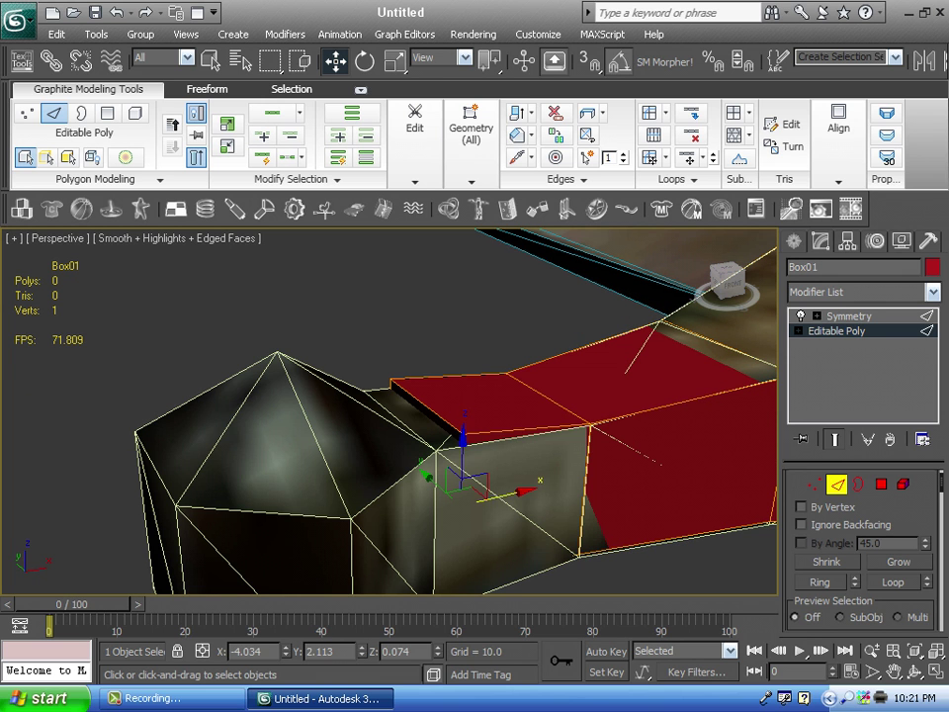
pyautogui.keyDown('ctrl'); pyautogui.click(531, 522); pyautogui.keyUp('ctrl')
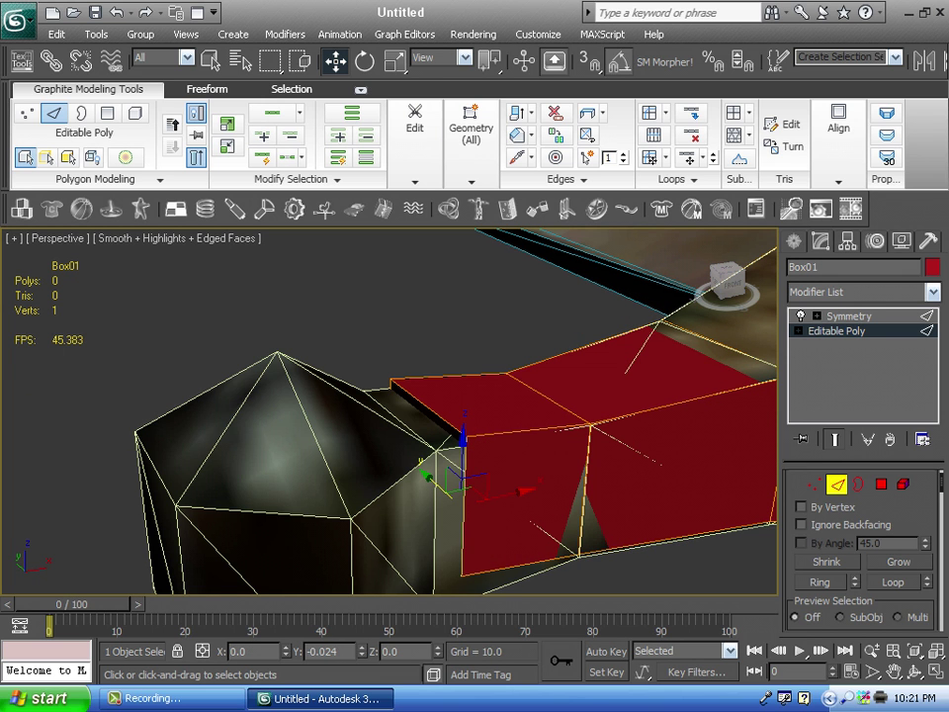
pyautogui.click(447, 339)
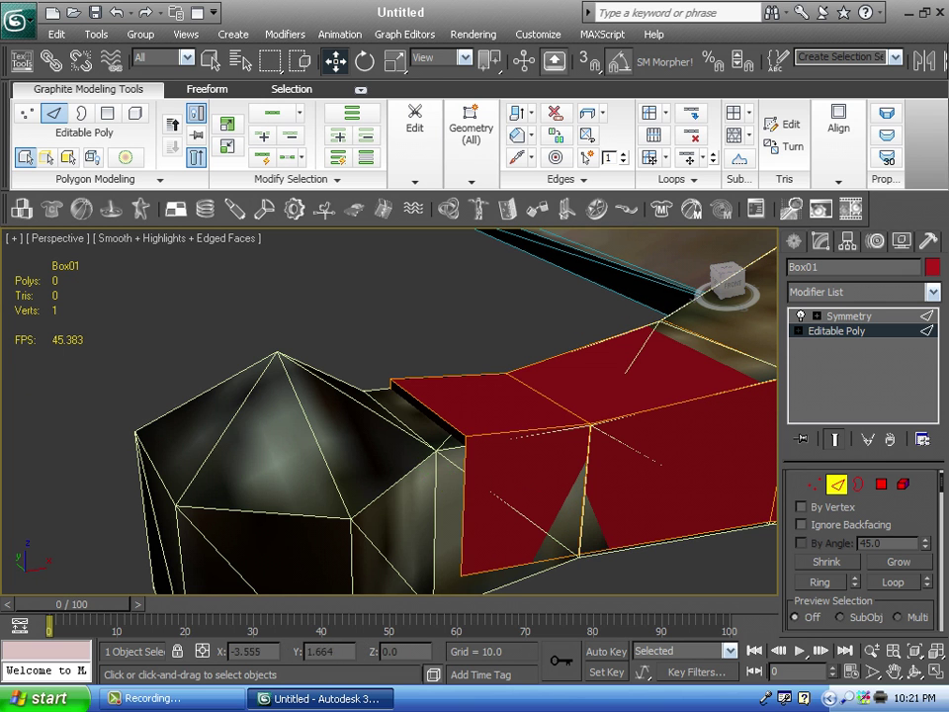
# - Lower the top edge of the new end slightly along Z toward the original guard's surface
pyautogui.moveTo(727, 284); pyautogui.dragTo(791, 286)
pyautogui.scroll(4, 451, 413)
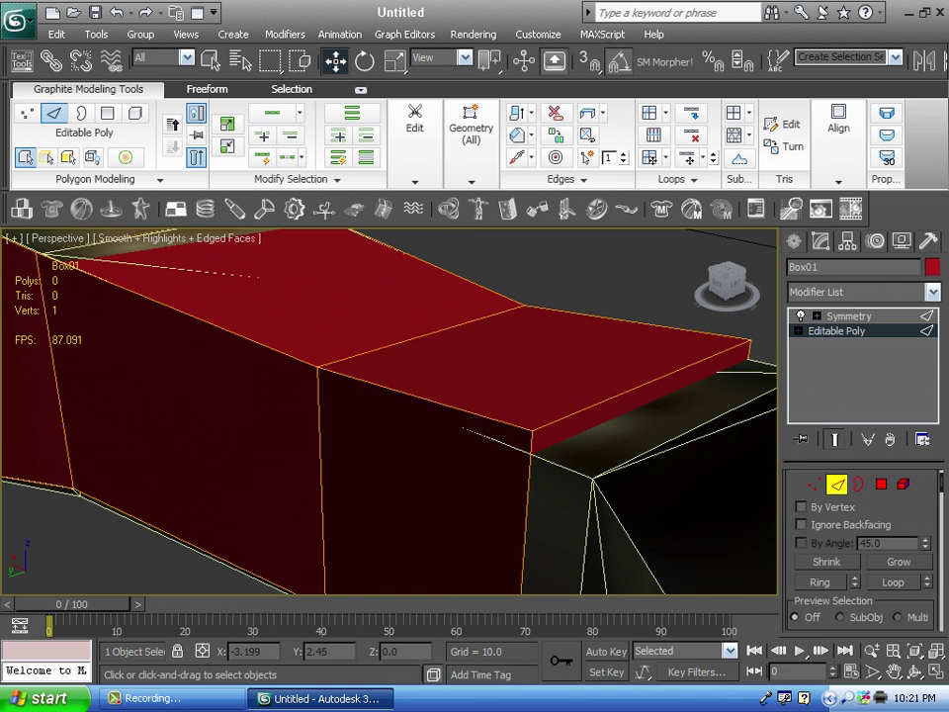
pyautogui.click(633, 390)
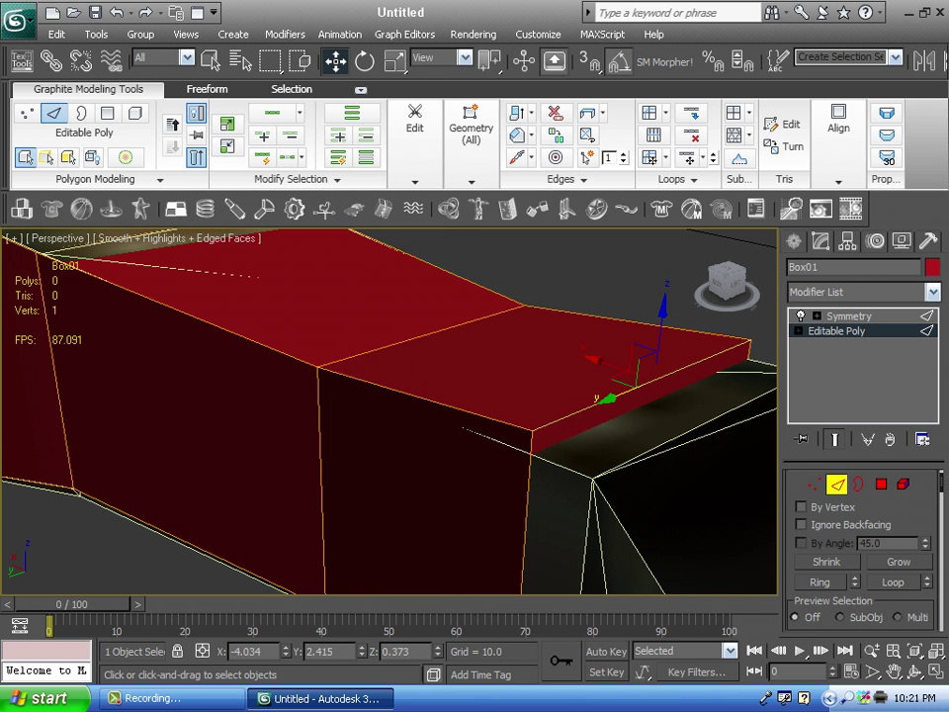
pyautogui.moveTo(658, 341); pyautogui.dragTo(656, 359)
pyautogui.scroll(-4, 336, 378)
# - Lower the bottom edge of the arm's new end along Z to meet the original guard's underside
pyautogui.click(613, 321)
pyautogui.moveTo(730, 283); pyautogui.dragTo(637, 163)
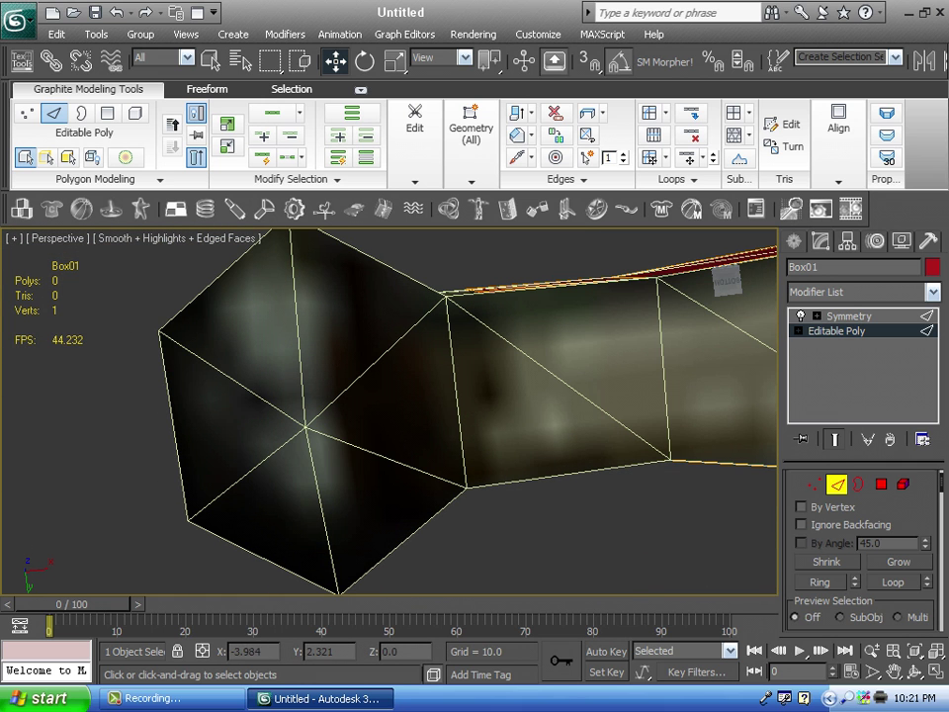
pyautogui.moveTo(728, 283); pyautogui.dragTo(719, 392)
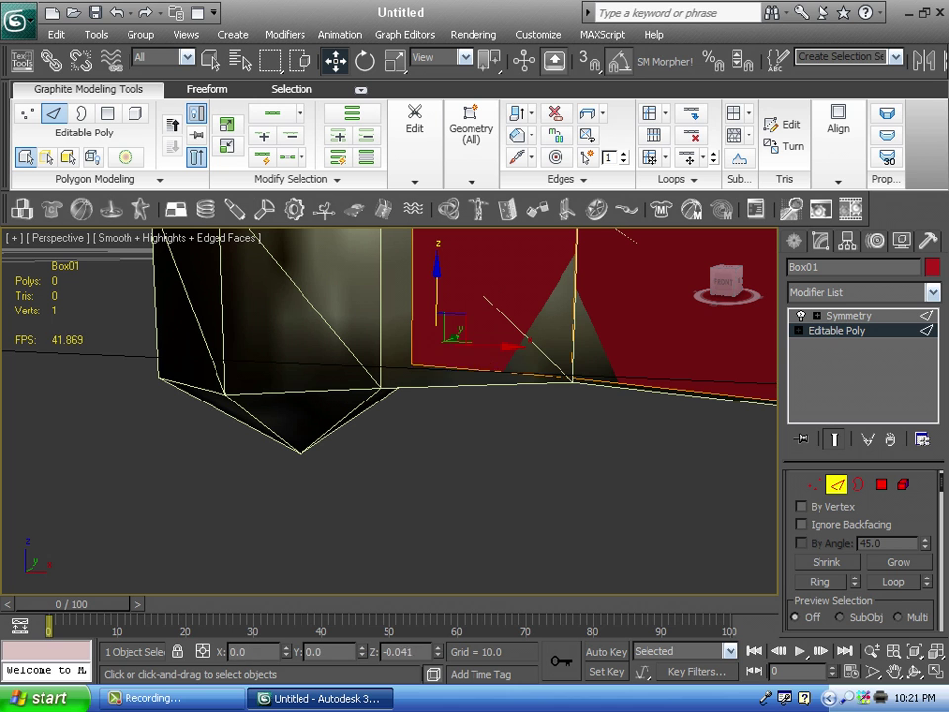
pyautogui.moveTo(438, 297); pyautogui.dragTo(438, 326)
pyautogui.click(613, 321)
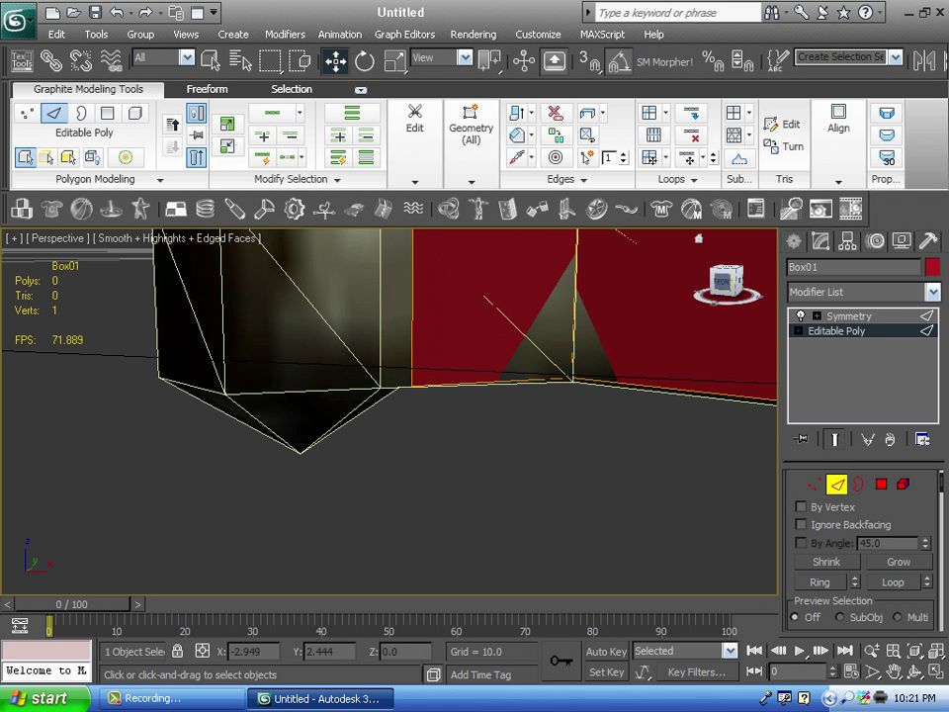
# - Lower the underside edge between the arm's last two segments slightly along Z, just past the original guard's surface
pyautogui.moveTo(728, 283); pyautogui.dragTo(694, 240)
pyautogui.moveTo(454, 331); pyautogui.dragTo(435, 409, button='middle')
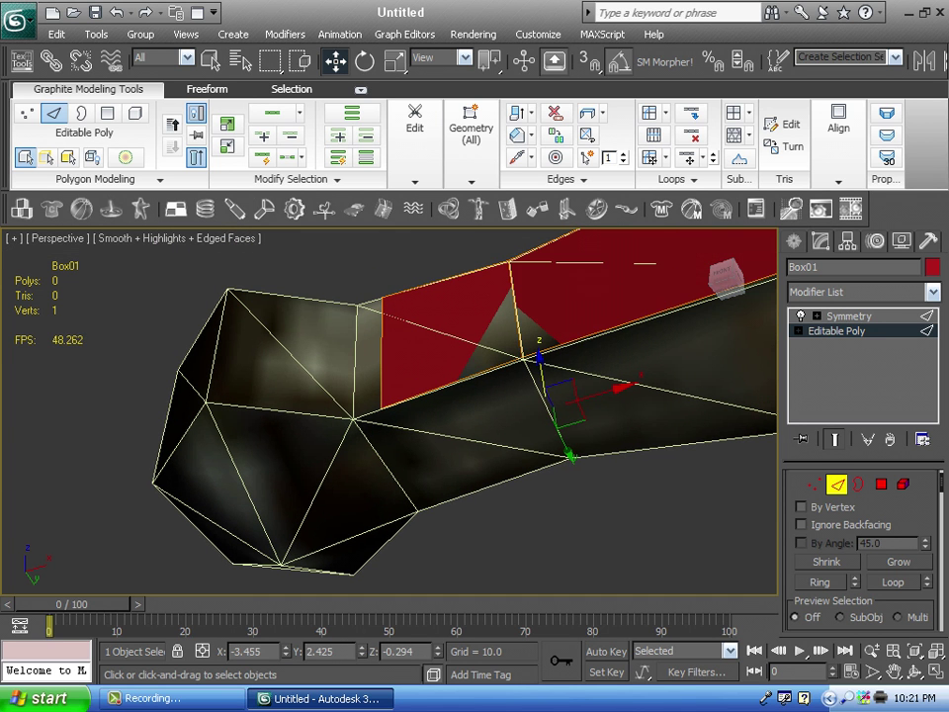
pyautogui.moveTo(542, 371); pyautogui.dragTo(542, 375)
pyautogui.click(598, 450)
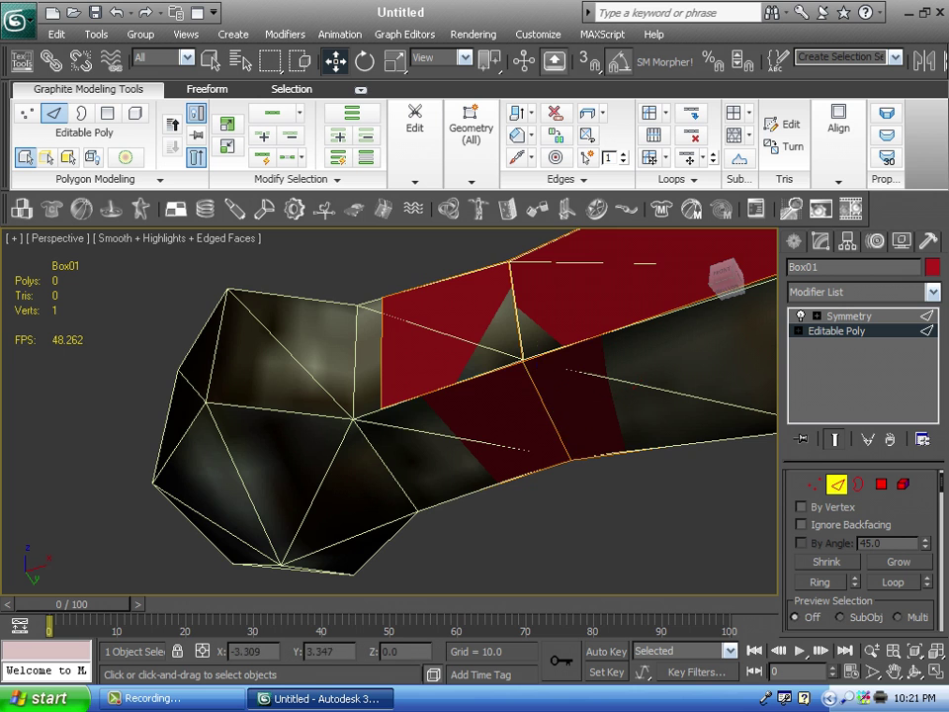
# - Move the arm's end polygon outward along X to about -4.156 so it meets the knob
pyautogui.moveTo(726, 281); pyautogui.dragTo(761, 334)
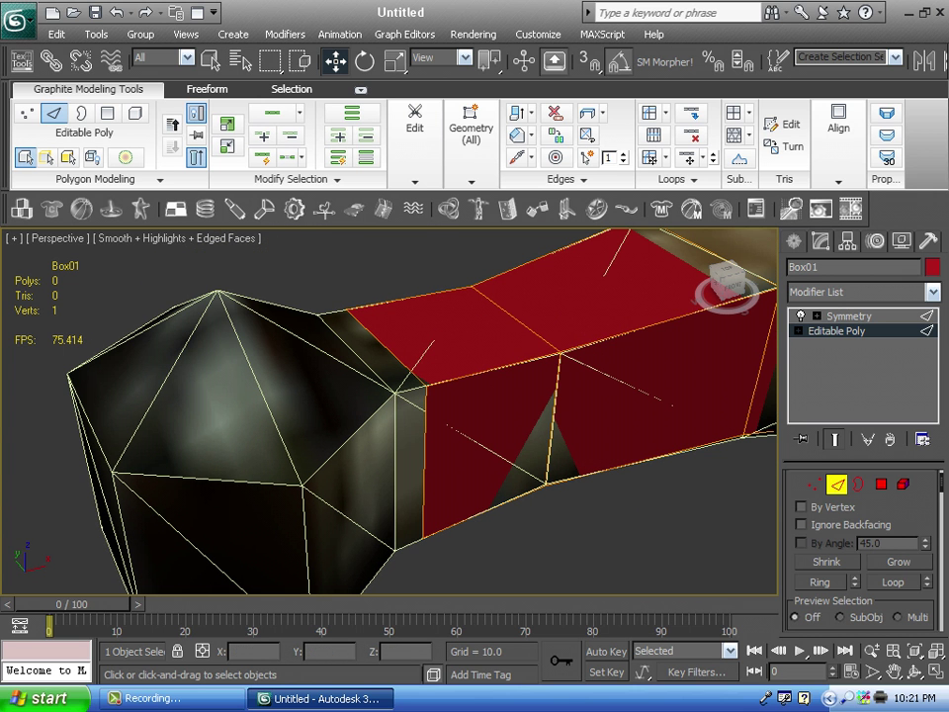
pyautogui.click(881, 485)
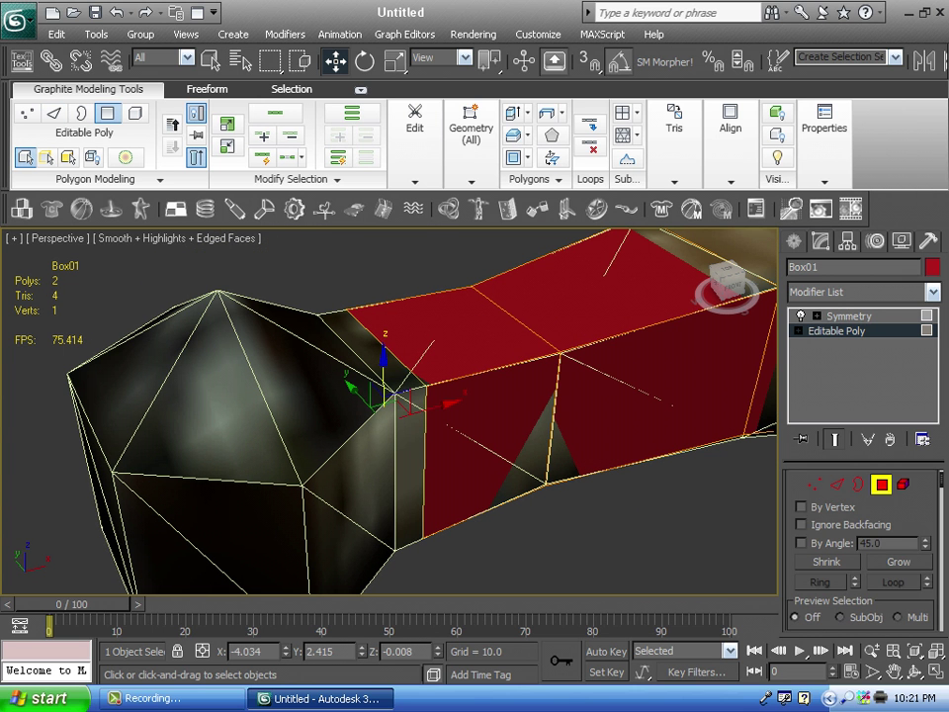
pyautogui.moveTo(446, 405); pyautogui.dragTo(432, 408)
pyautogui.click(641, 604)
pyautogui.click(643, 550)
# - Fit the end to the knob's corners by nudging its +Y-side vertical edge along Y and raising its top edge slightly along Z
pyautogui.click(837, 485)
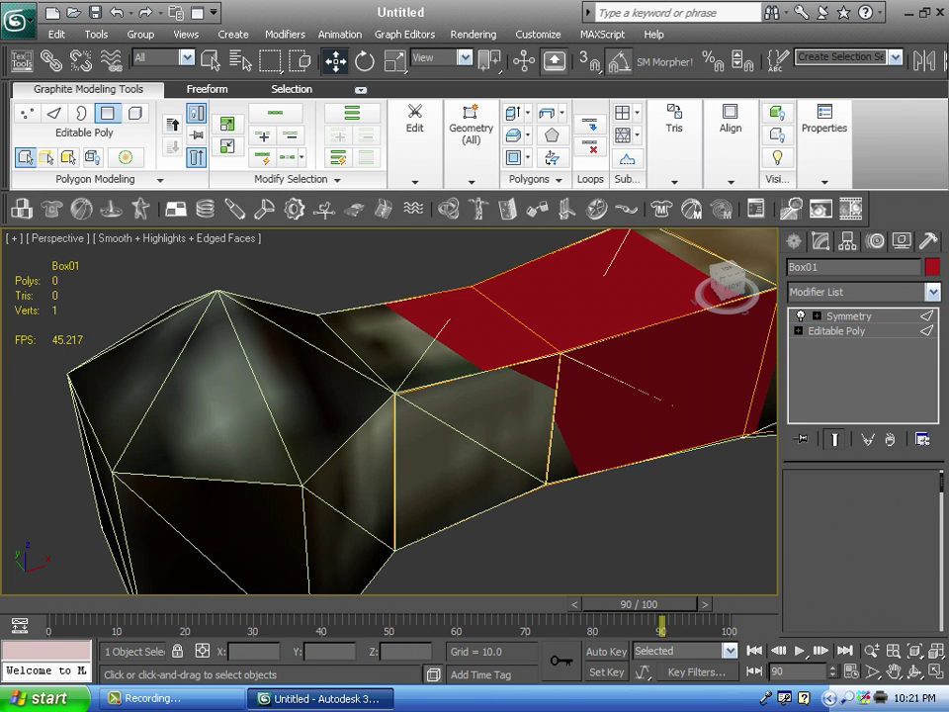
pyautogui.moveTo(369, 443); pyautogui.dragTo(370, 444)
pyautogui.moveTo(728, 283); pyautogui.dragTo(832, 284)
pyautogui.click(416, 447)
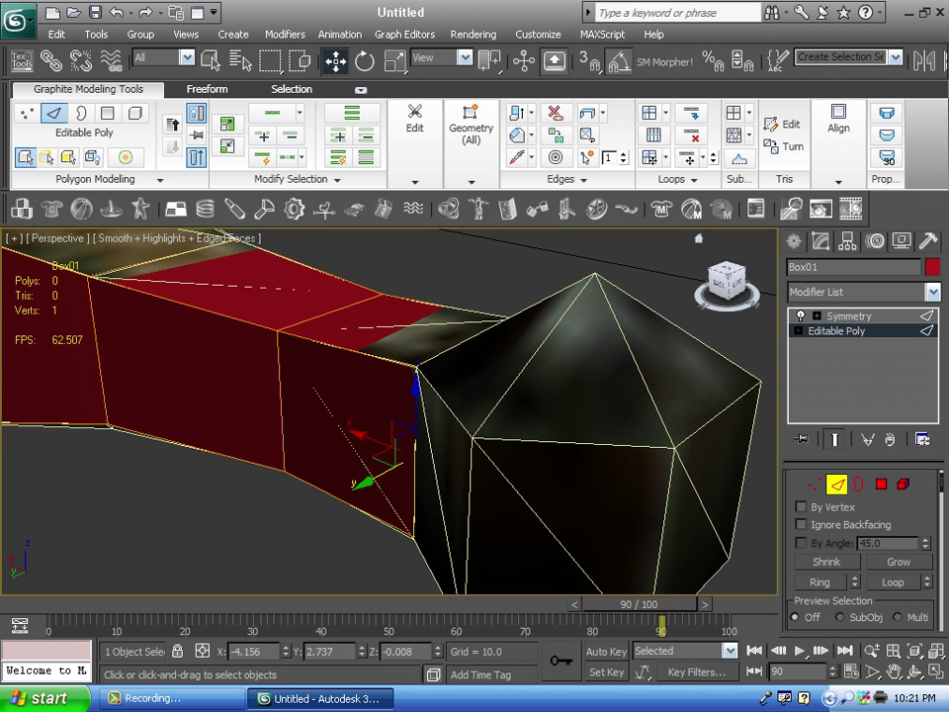
pyautogui.moveTo(728, 283); pyautogui.dragTo(811, 303)
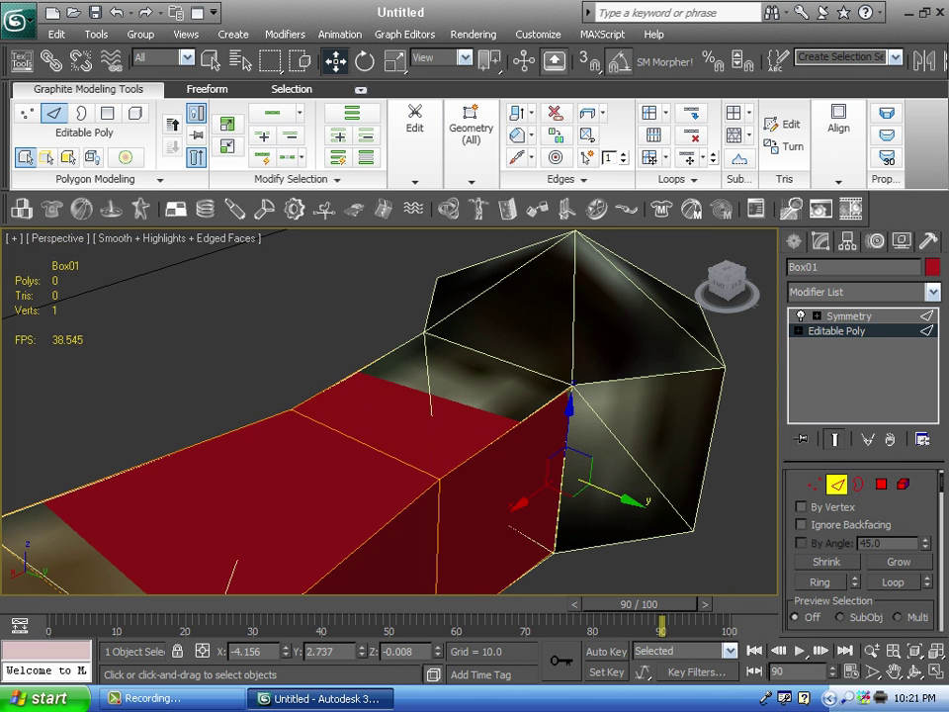
pyautogui.click(497, 359)
pyautogui.moveTo(496, 311); pyautogui.dragTo(497, 309)
pyautogui.click(658, 262)
# - Extrude the arm's end polygon as a group through the knob by about 1.3, just past its far side
pyautogui.scroll(-4, 672, 272)
pyautogui.keyDown('alt'); pyautogui.moveTo(692, 287); pyautogui.dragTo(554, 311, button='middle'); pyautogui.keyUp('alt')
pyautogui.scroll(-4, 554, 312)
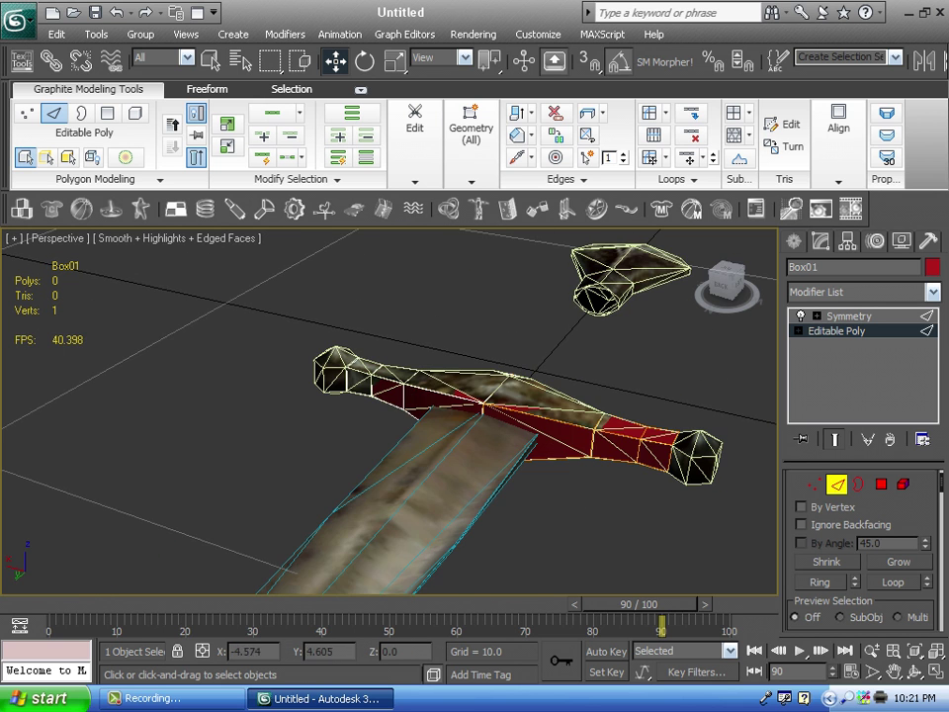
pyautogui.moveTo(733, 286); pyautogui.dragTo(692, 331)
pyautogui.moveTo(633, 425); pyautogui.dragTo(494, 420, button='middle')
pyautogui.scroll(6, 485, 425)
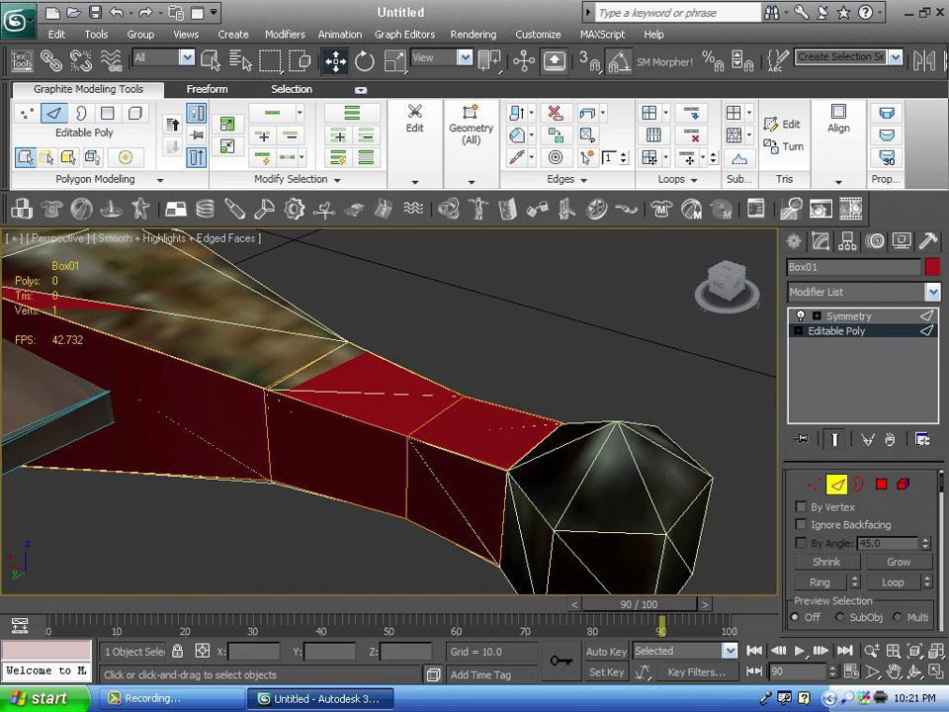
pyautogui.click(881, 485)
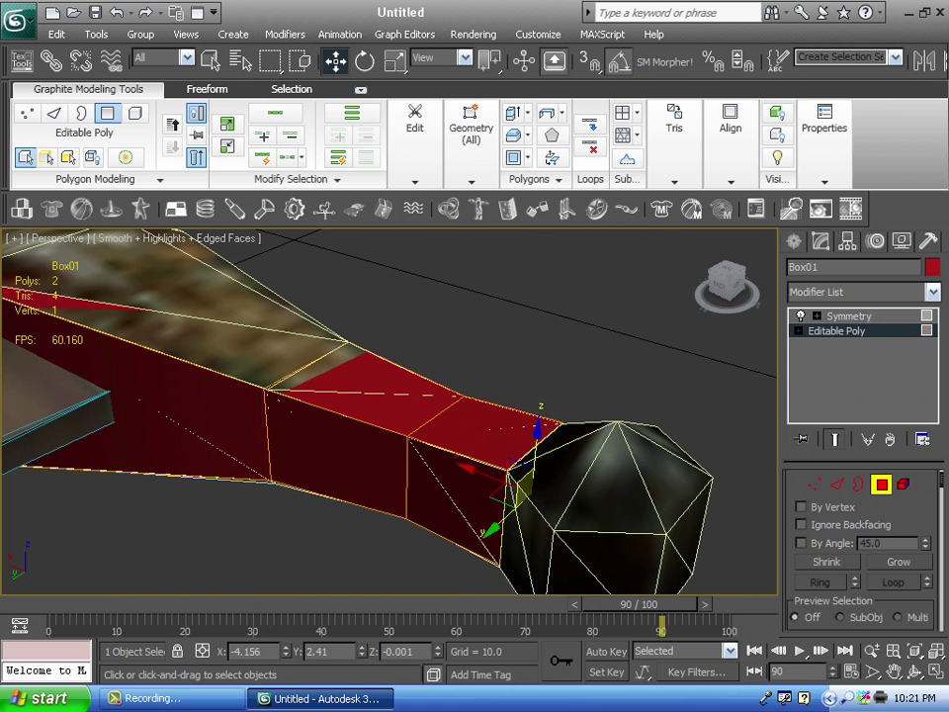
pyautogui.moveTo(729, 285)
pyautogui.mouseDown()
pyautogui.moveTo(747, 269)
pyautogui.moveTo(735, 269)
pyautogui.mouseUp()
pyautogui.moveTo(554, 435); pyautogui.dragTo(513, 411, button='middle')
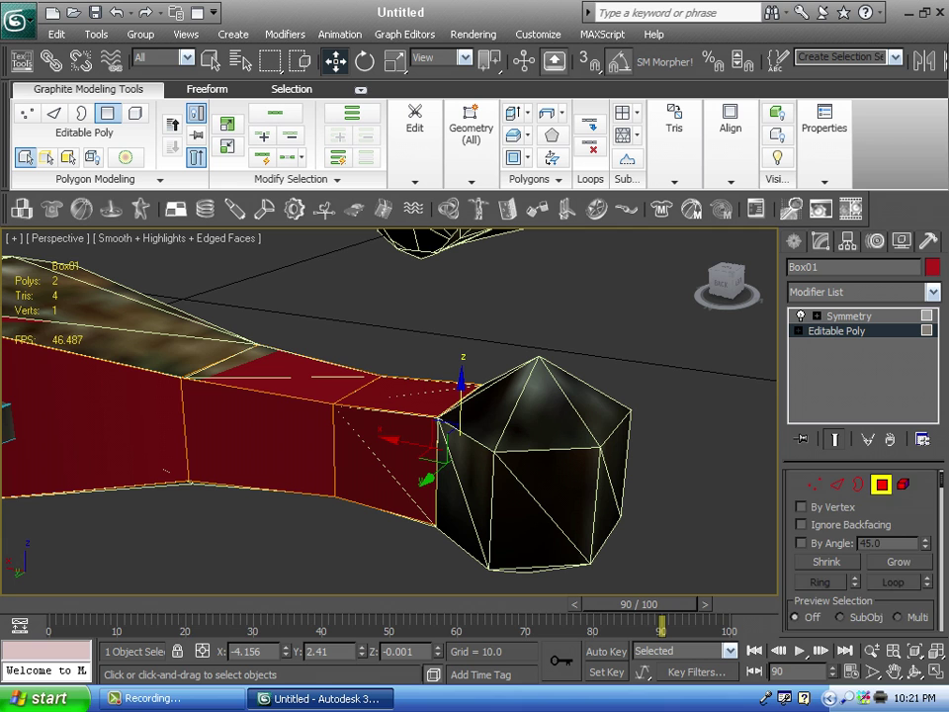
pyautogui.scroll(-4, 863, 551)
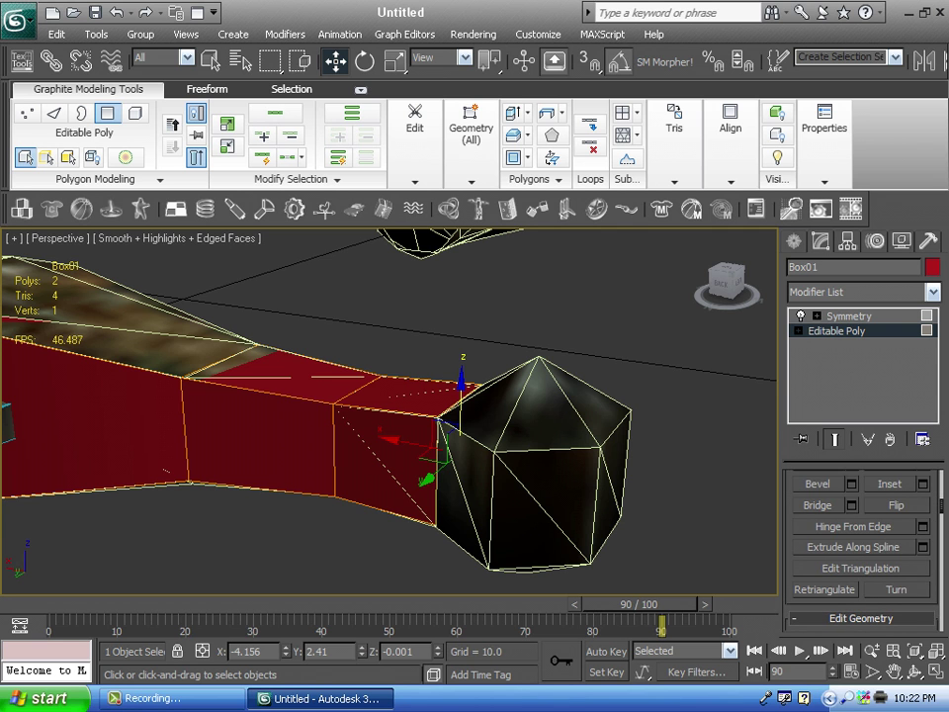
pyautogui.scroll(2, 862, 551)
pyautogui.click(851, 545)
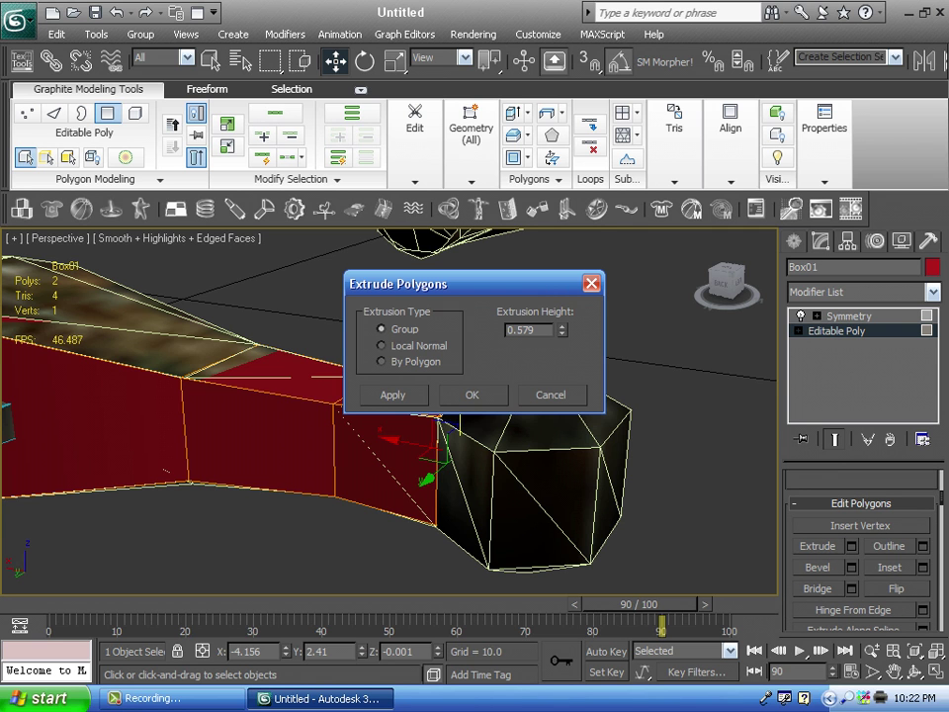
pyautogui.moveTo(562, 330); pyautogui.dragTo(561, 297)
pyautogui.press('Return')
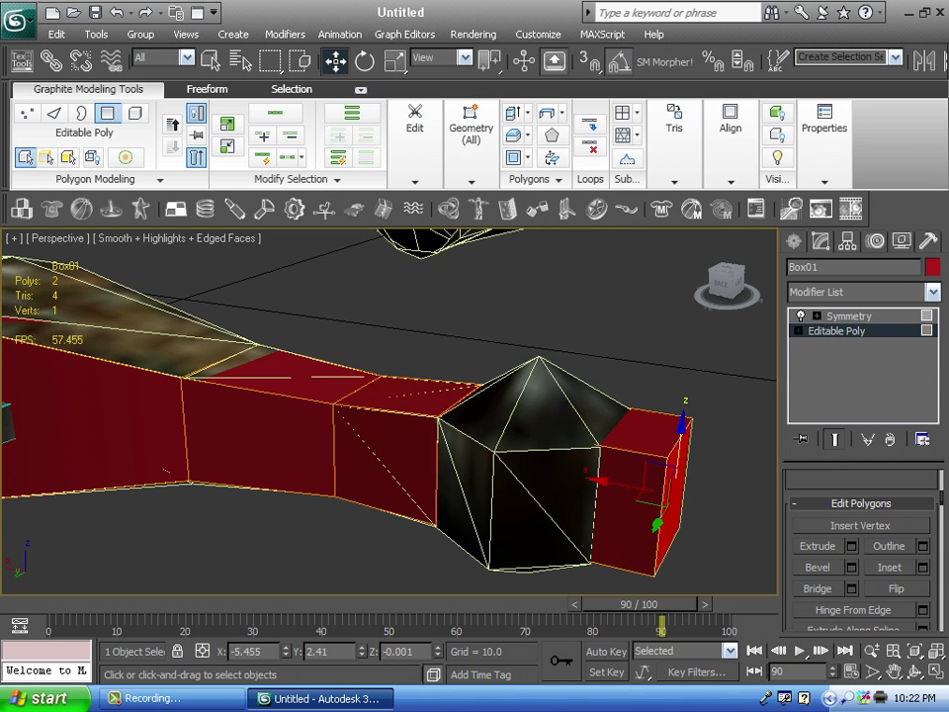